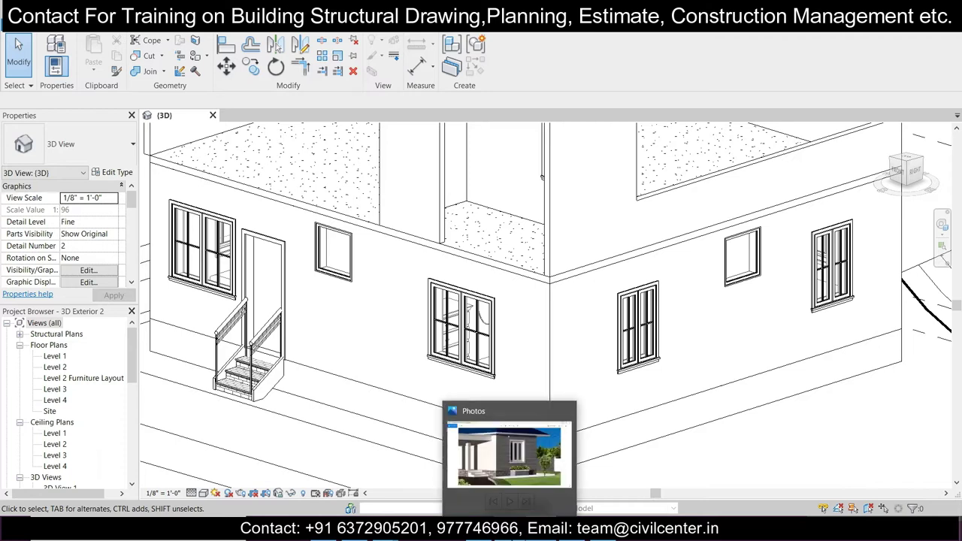
Step: Examine the casement windows on both walls at the building's front-right corner in the 3D view
{"action": "left_click", "coordinate": [501, 515]}
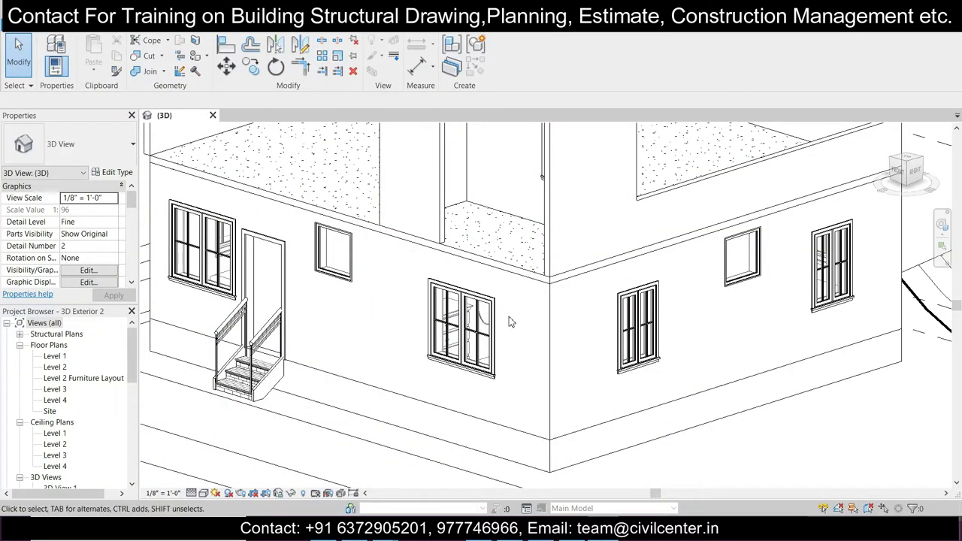
{"action": "scroll", "coordinate": [511, 321], "scroll_direction": "up", "scroll_amount": 2}
{"action": "middle_click_drag", "start_coordinate": [543, 344], "coordinate": [540, 320]}
{"action": "middle_click_drag", "start_coordinate": [492, 363], "coordinate": [464, 369], "text": "shift"}
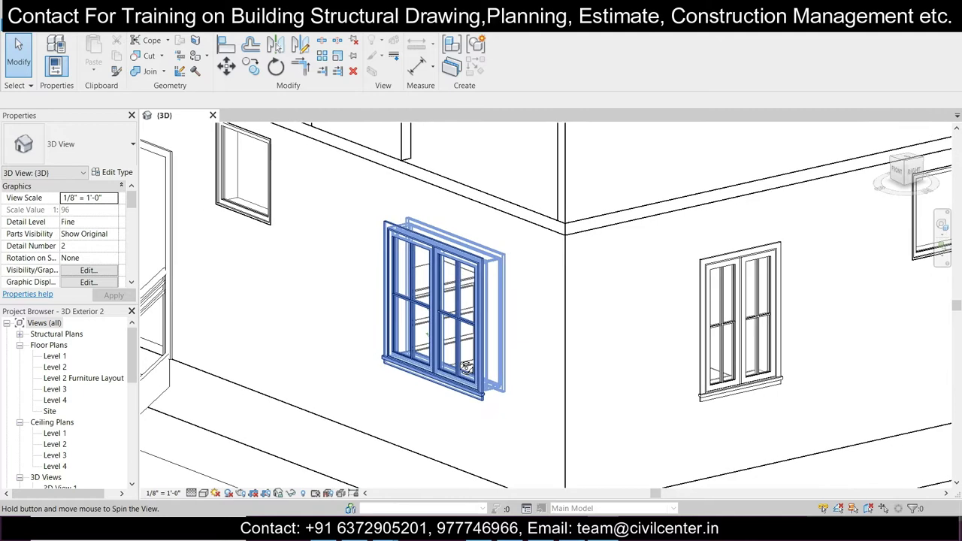
{"action": "scroll", "coordinate": [553, 336], "scroll_direction": "up", "scroll_amount": 1}
{"action": "middle_click_drag", "start_coordinate": [555, 340], "coordinate": [495, 345], "text": "shift"}
{"action": "scroll", "coordinate": [364, 352], "scroll_direction": "down", "scroll_amount": 1}
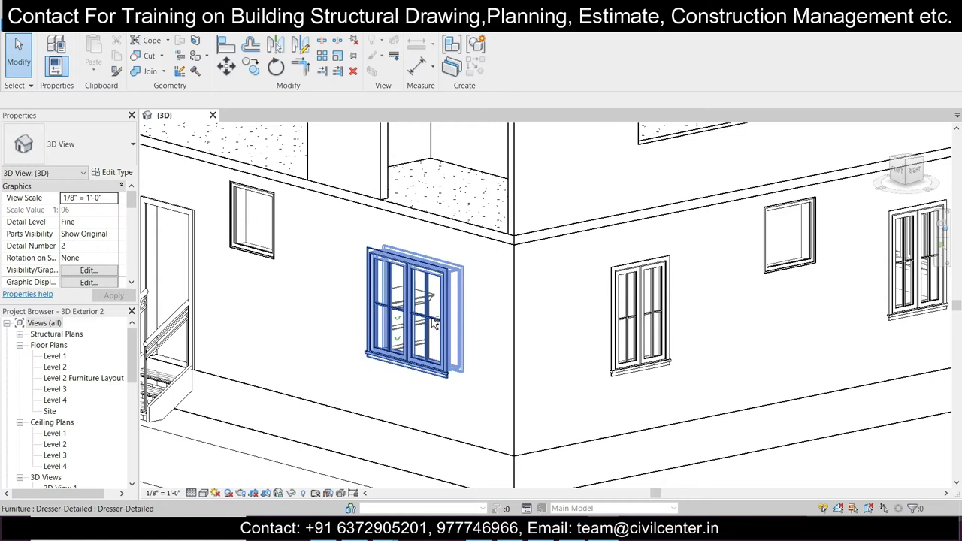
{"action": "scroll", "coordinate": [425, 359], "scroll_direction": "down", "scroll_amount": 3}
{"action": "scroll", "coordinate": [427, 357], "scroll_direction": "up", "scroll_amount": 3}
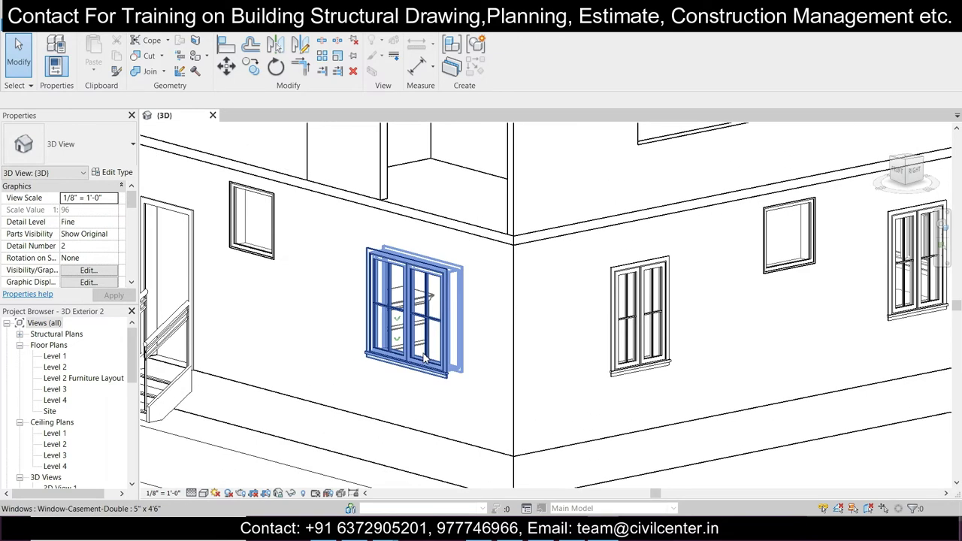
{"action": "middle_click_drag", "start_coordinate": [504, 336], "coordinate": [550, 333], "text": "shift"}
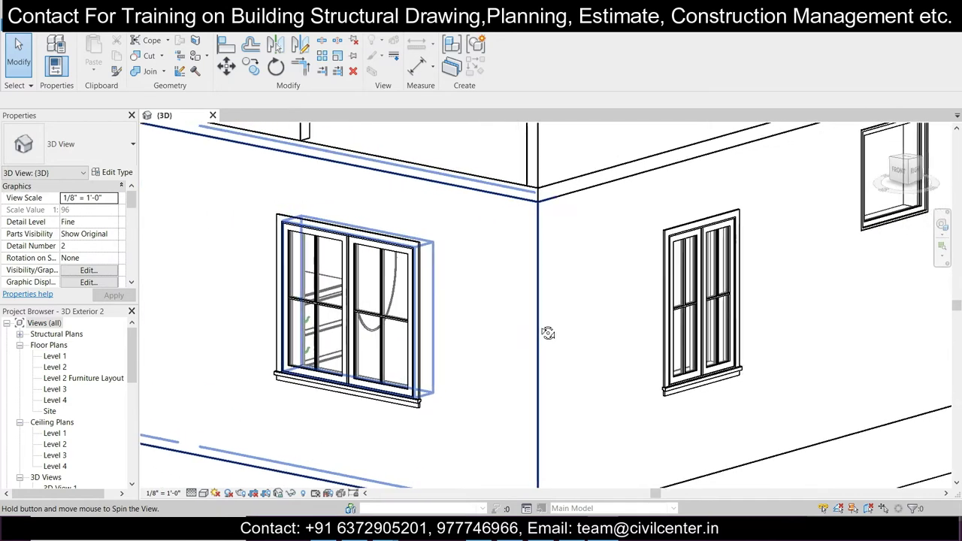
{"action": "scroll", "coordinate": [572, 284], "scroll_direction": "up", "scroll_amount": 1}
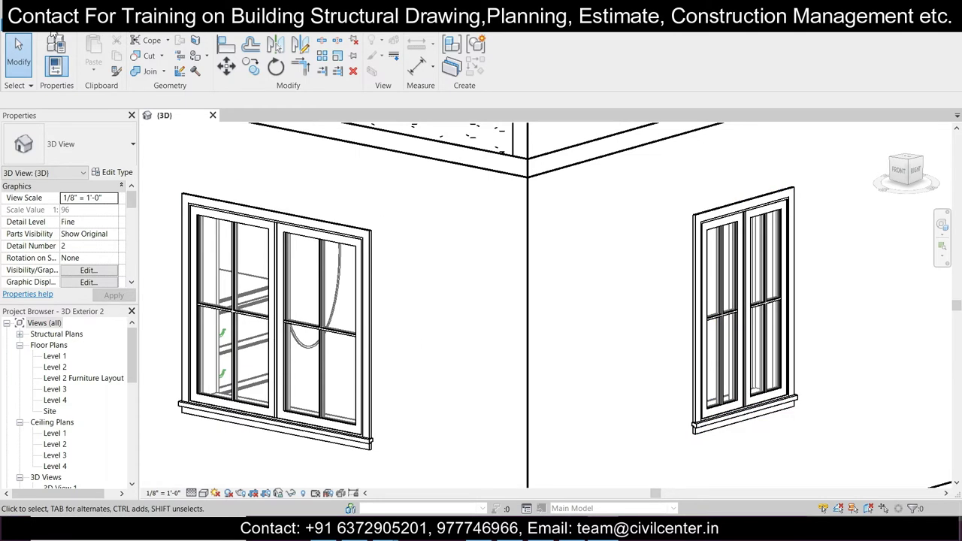
Step: Start an in-place component in the Casework category with the Architecture filter, keeping the default name and skipping the project save
{"action": "left_click", "coordinate": [54, 34]}
{"action": "left_click", "coordinate": [151, 71]}
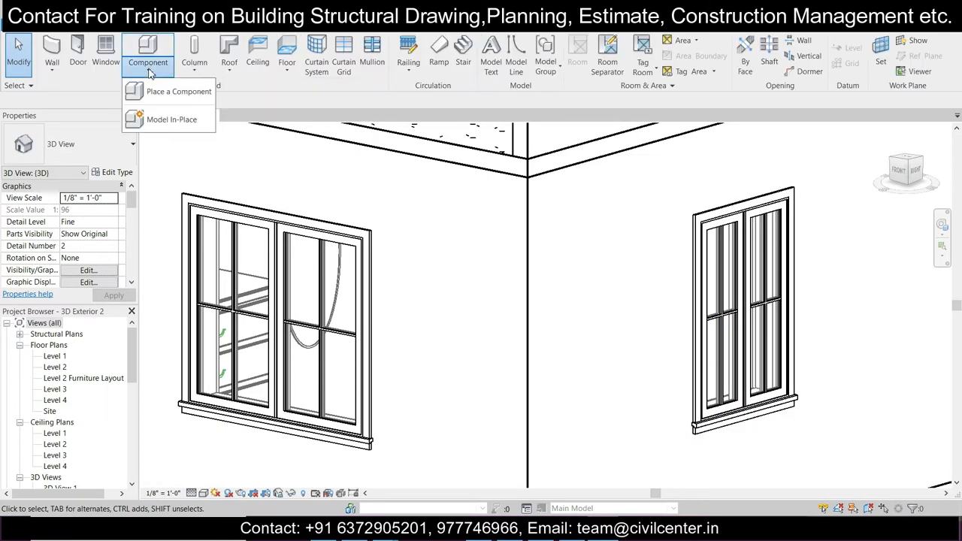
{"action": "left_click", "coordinate": [170, 120]}
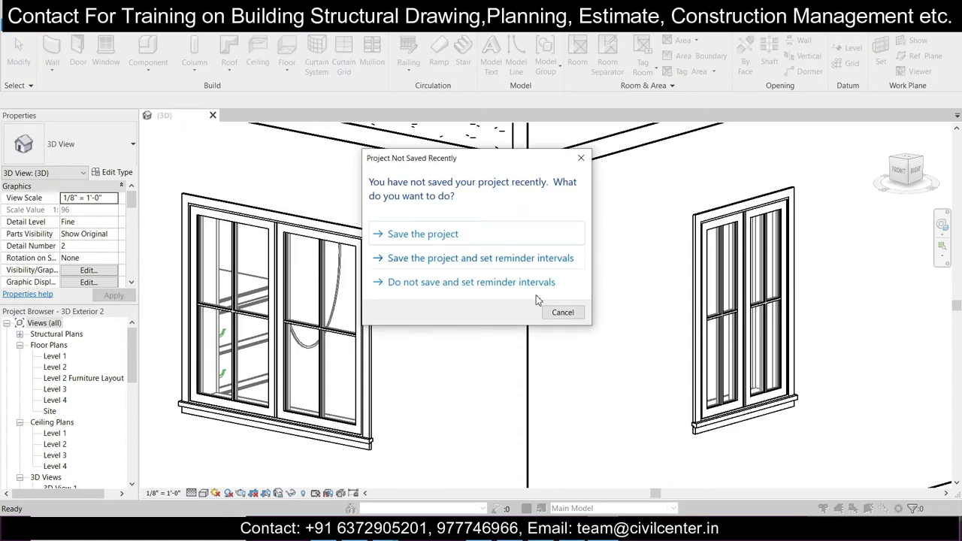
{"action": "left_click", "coordinate": [561, 313]}
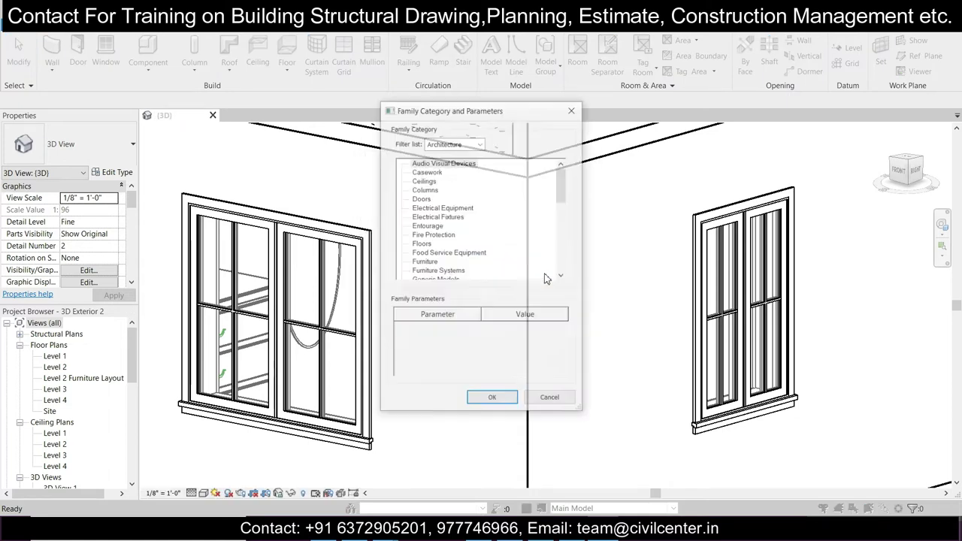
{"action": "left_click", "coordinate": [424, 181]}
{"action": "left_click", "coordinate": [432, 190]}
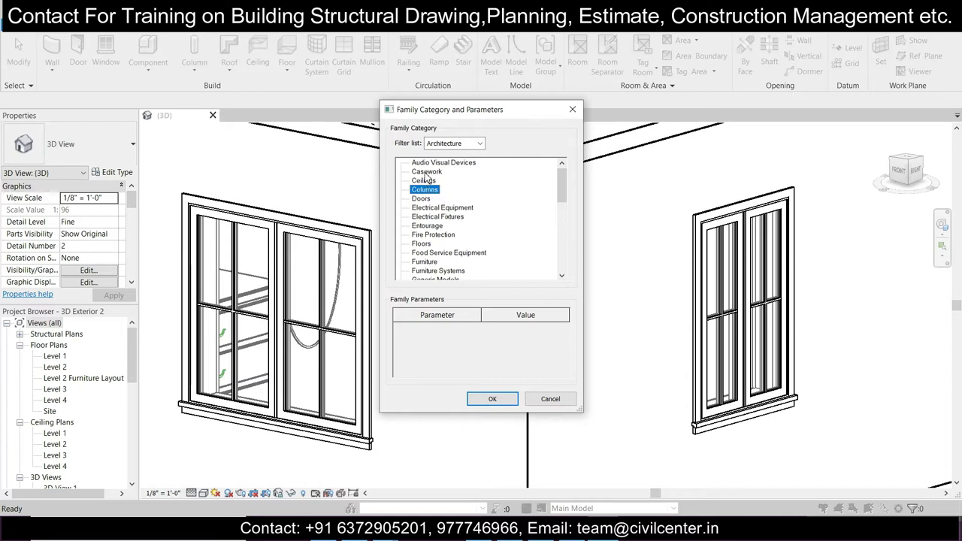
{"action": "left_click", "coordinate": [426, 172]}
{"action": "left_click", "coordinate": [460, 144]}
{"action": "left_click", "coordinate": [462, 150]}
{"action": "left_click", "coordinate": [495, 400]}
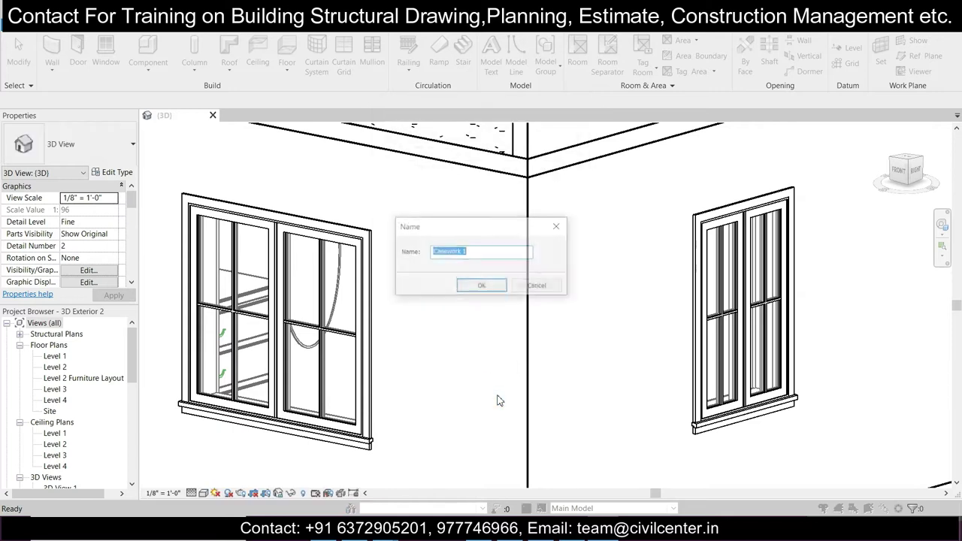
{"action": "left_click", "coordinate": [482, 288]}
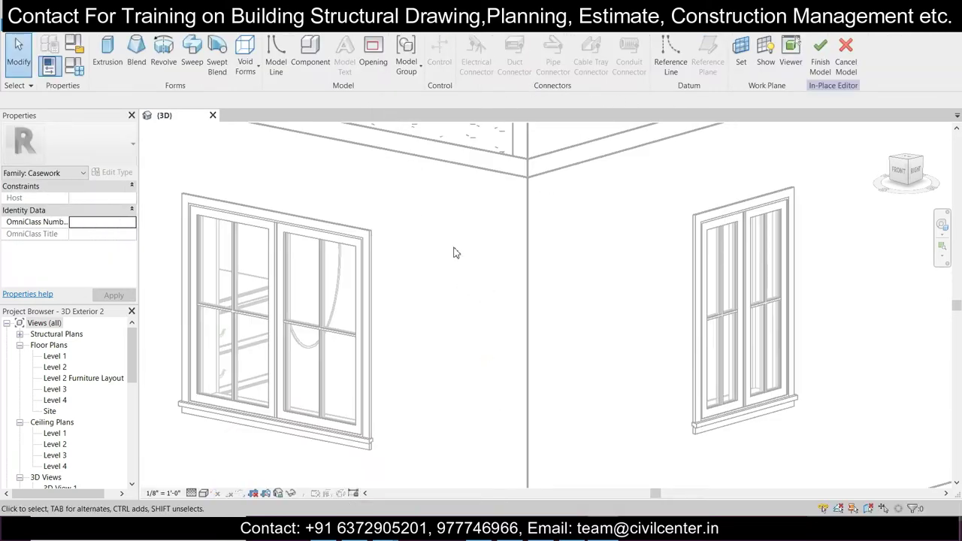
Step: Set the work plane by picking the front wall's face at the building corner
{"action": "left_click", "coordinate": [742, 56]}
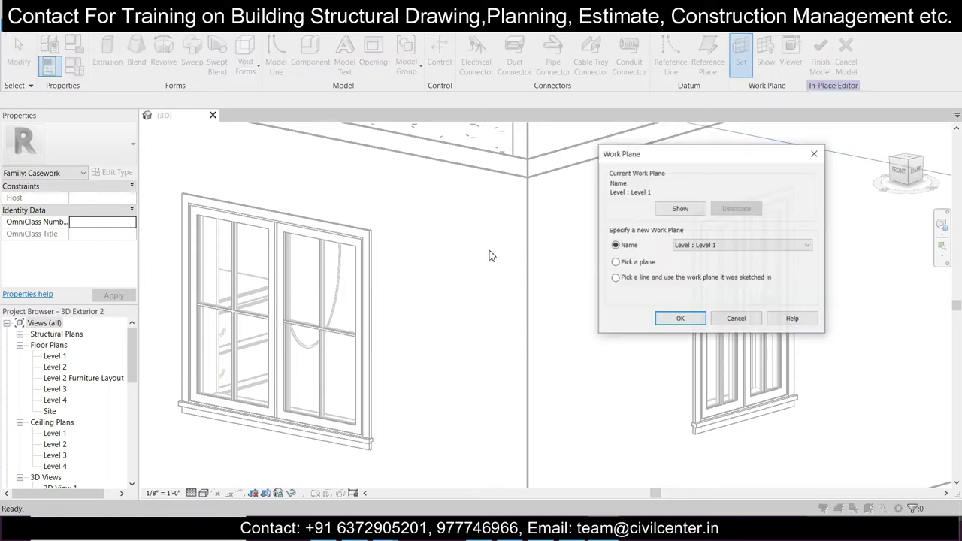
{"action": "left_click", "coordinate": [615, 262]}
{"action": "left_click", "coordinate": [680, 318]}
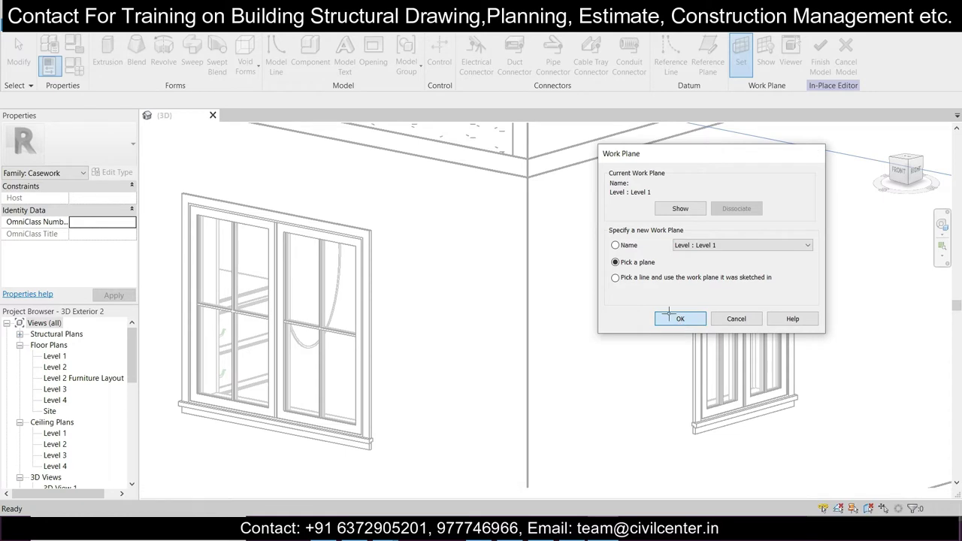
{"action": "left_click", "coordinate": [526, 215]}
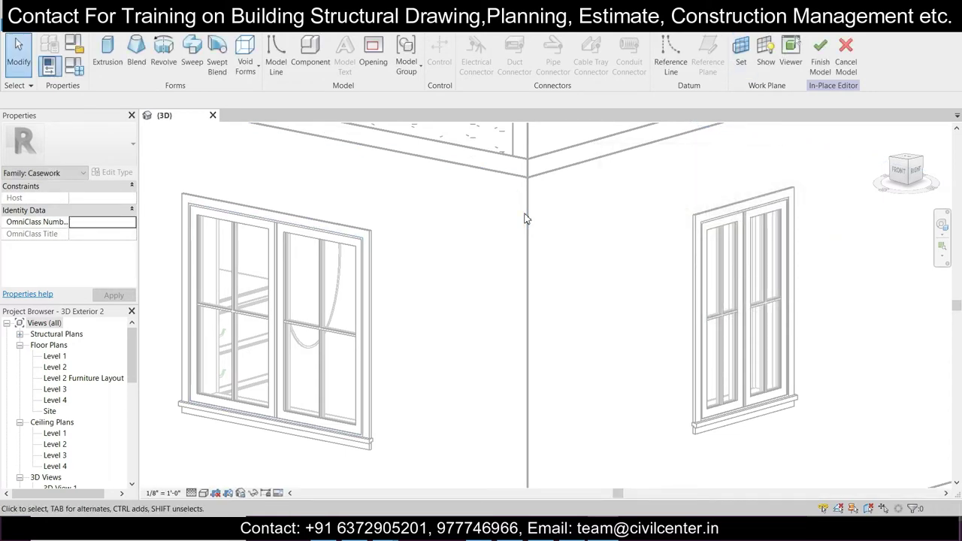
{"action": "left_click", "coordinate": [766, 61]}
{"action": "left_click", "coordinate": [765, 60]}
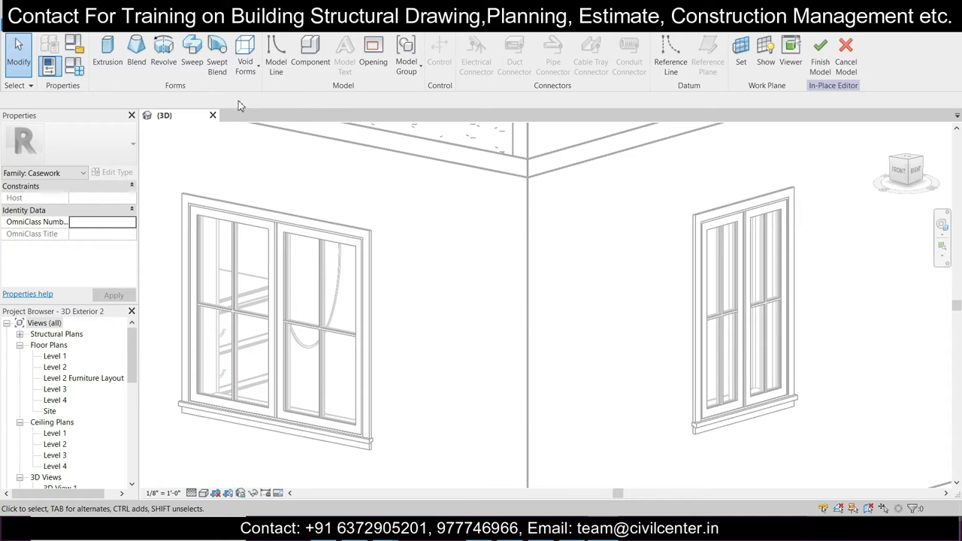
Step: Start an extrusion and sketch a vertical line along the window trim's edge, with about 4' 5 3/4" top and bottom lines to the wall corner
{"action": "left_click", "coordinate": [108, 52]}
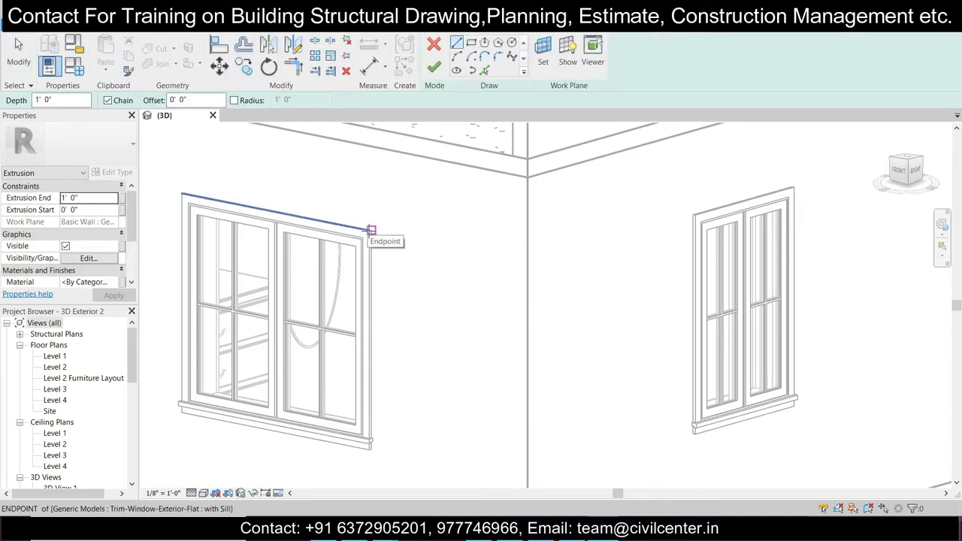
{"action": "left_click", "coordinate": [371, 230]}
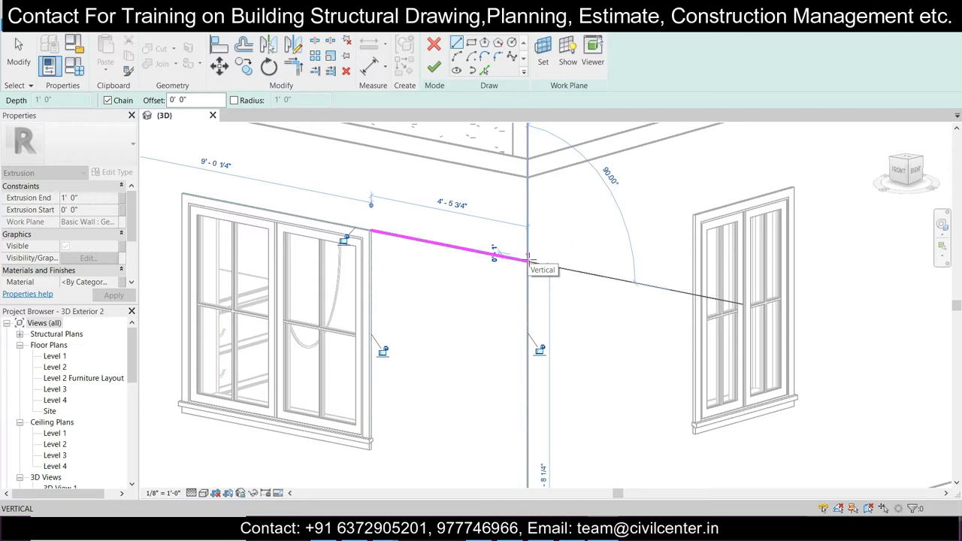
{"action": "left_click", "coordinate": [528, 259]}
{"action": "key", "text": "Escape"}
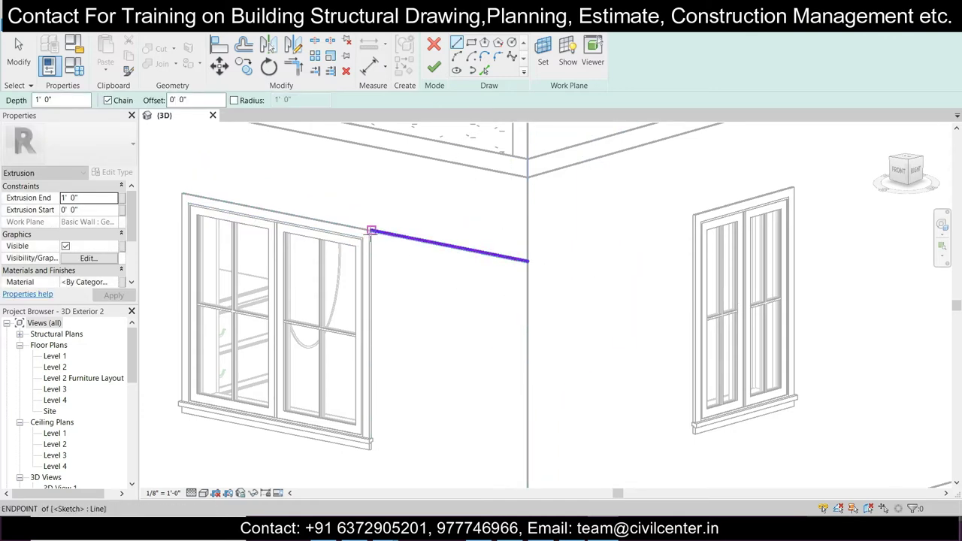
{"action": "left_click", "coordinate": [371, 230]}
{"action": "left_click", "coordinate": [371, 449]}
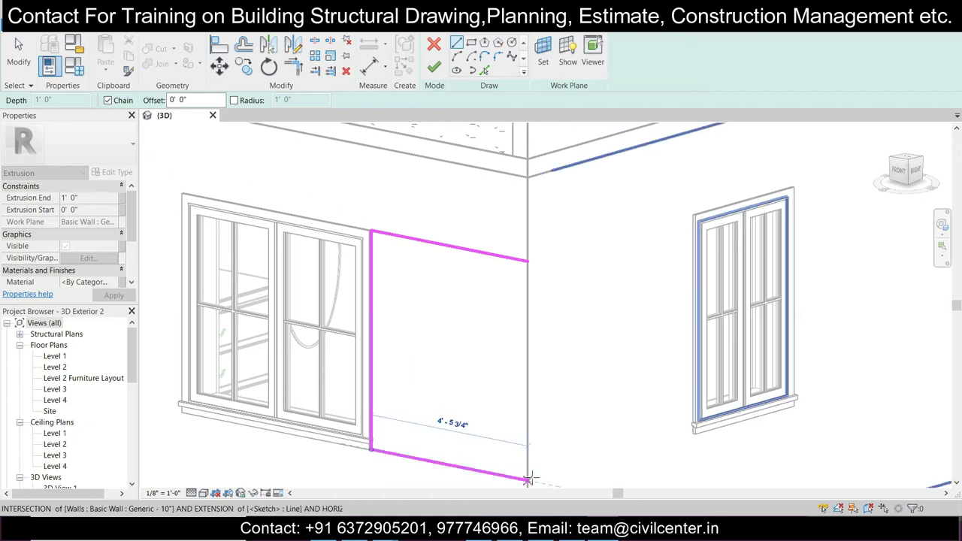
{"action": "left_click", "coordinate": [528, 479]}
{"action": "key", "text": "Escape"}
{"action": "middle_click_drag", "start_coordinate": [484, 389], "coordinate": [455, 344]}
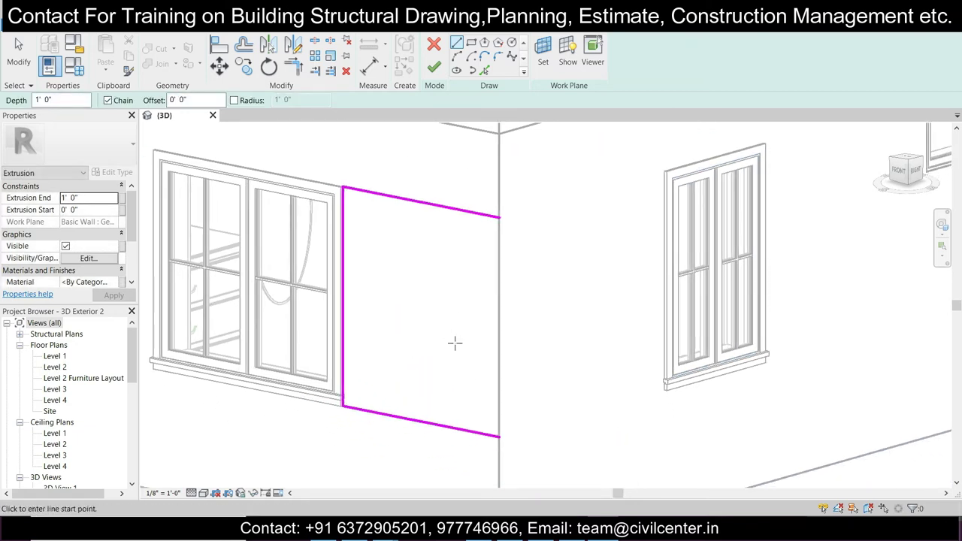
Step: Create 3" offset copies of the sketch lines: above the top line, below the bottom line and inward from the vertical line
{"action": "left_click", "coordinate": [484, 70]}
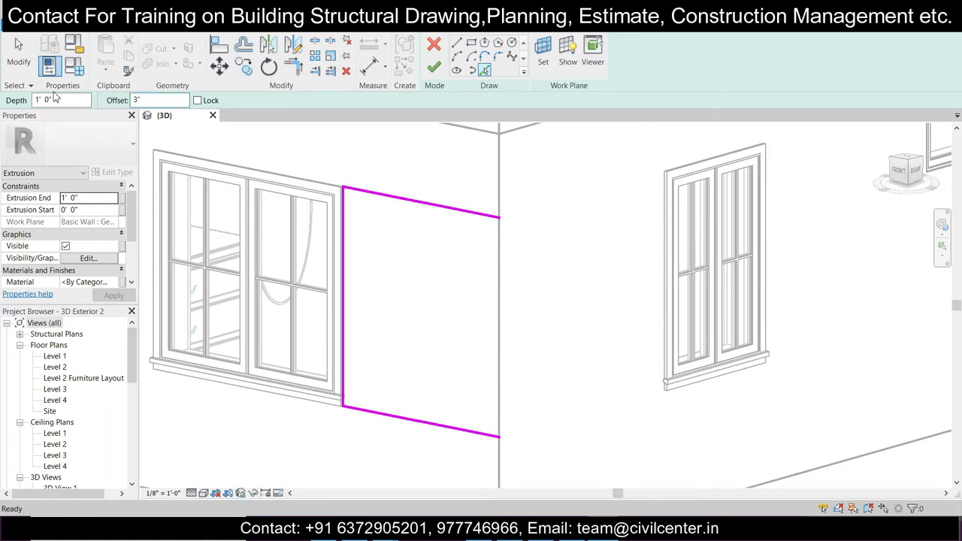
{"action": "left_click", "coordinate": [408, 199]}
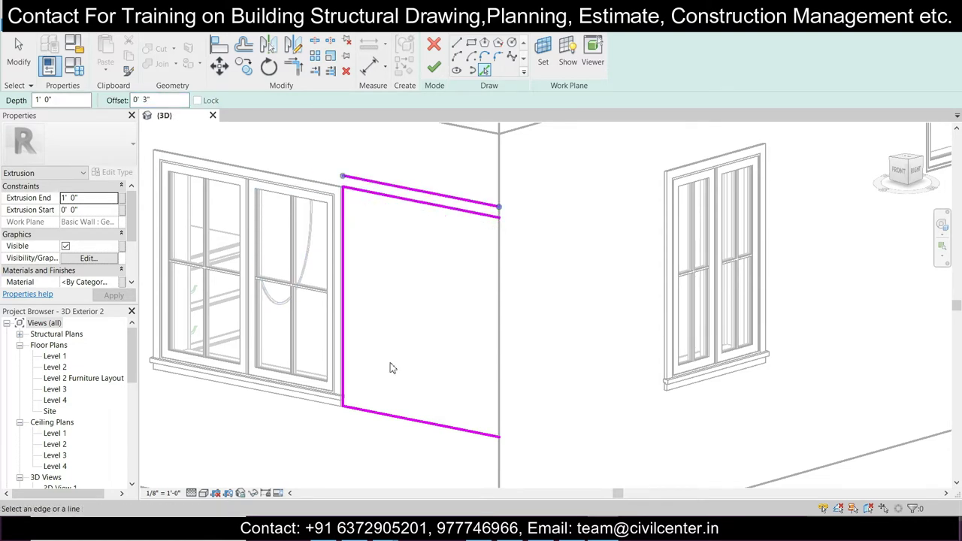
{"action": "left_click", "coordinate": [412, 426]}
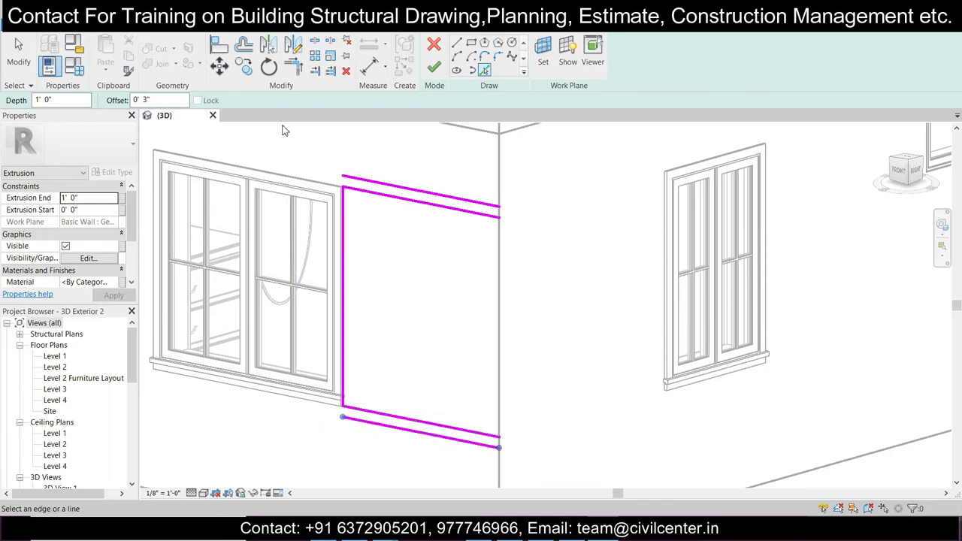
{"action": "scroll", "coordinate": [282, 128], "scroll_direction": "up", "scroll_amount": 3}
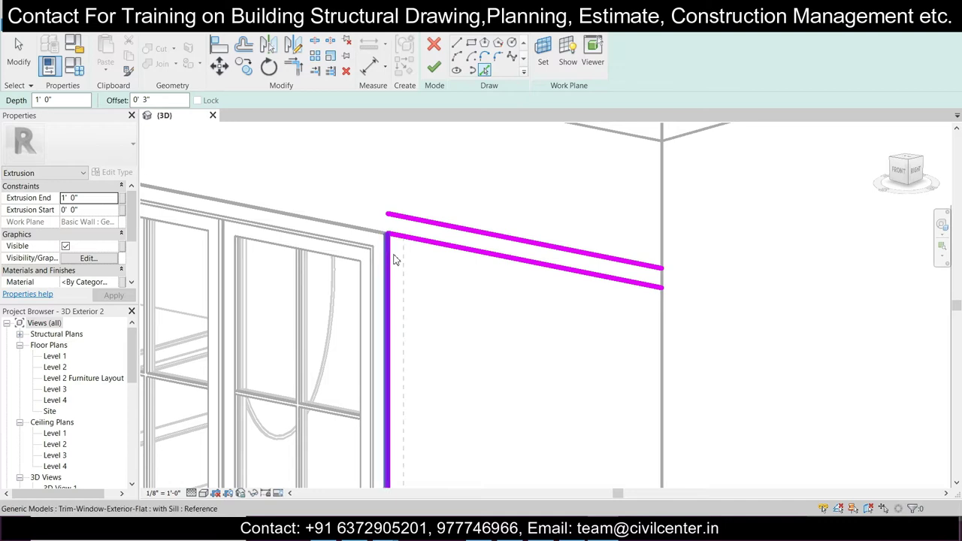
{"action": "left_click", "coordinate": [391, 261]}
{"action": "scroll", "coordinate": [438, 270], "scroll_direction": "down", "scroll_amount": 3}
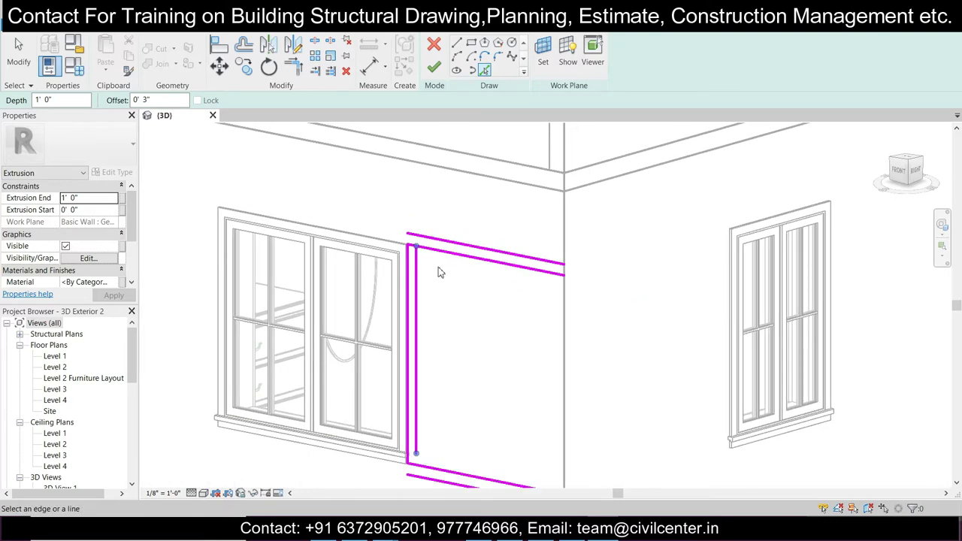
{"action": "scroll", "coordinate": [442, 285], "scroll_direction": "up", "scroll_amount": 1}
{"action": "middle_click_drag", "start_coordinate": [441, 275], "coordinate": [412, 215]}
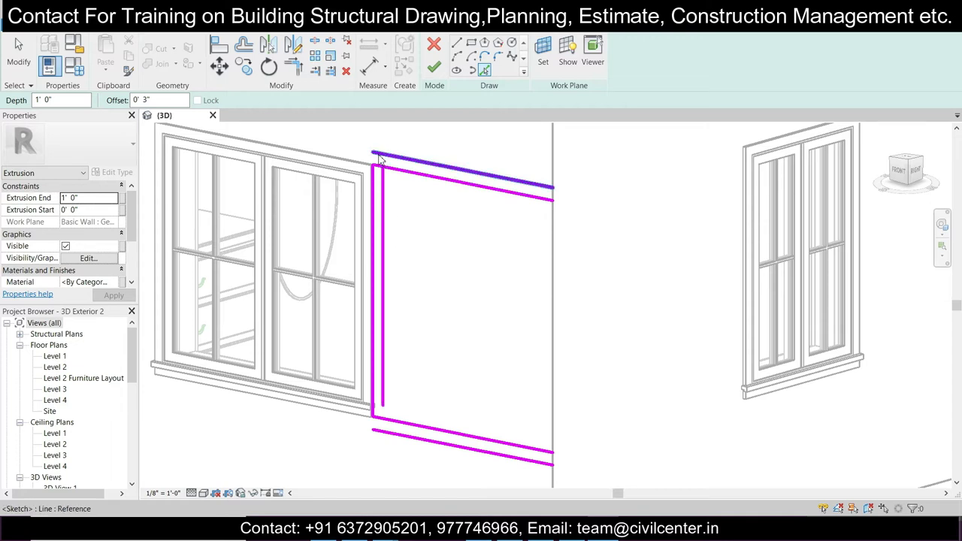
Step: Try to trim the upper offset line to the inner vertical line
{"action": "scroll", "coordinate": [379, 155], "scroll_direction": "up", "scroll_amount": 2}
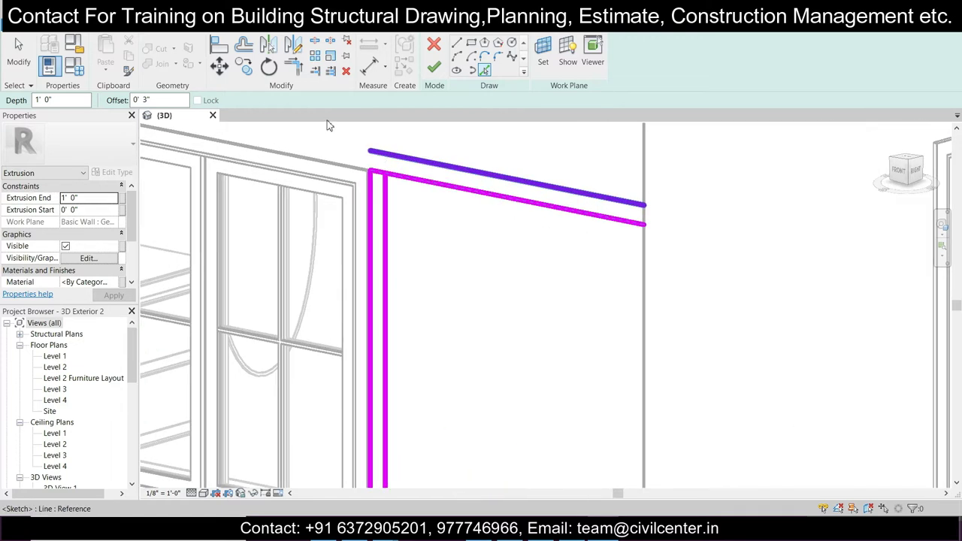
{"action": "left_click", "coordinate": [315, 75]}
{"action": "left_click", "coordinate": [385, 200]}
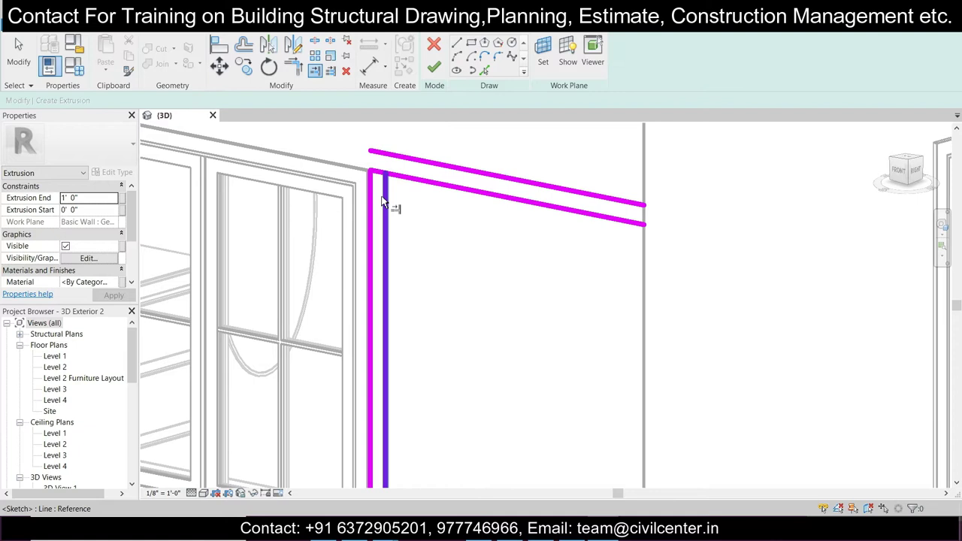
{"action": "left_click", "coordinate": [409, 159]}
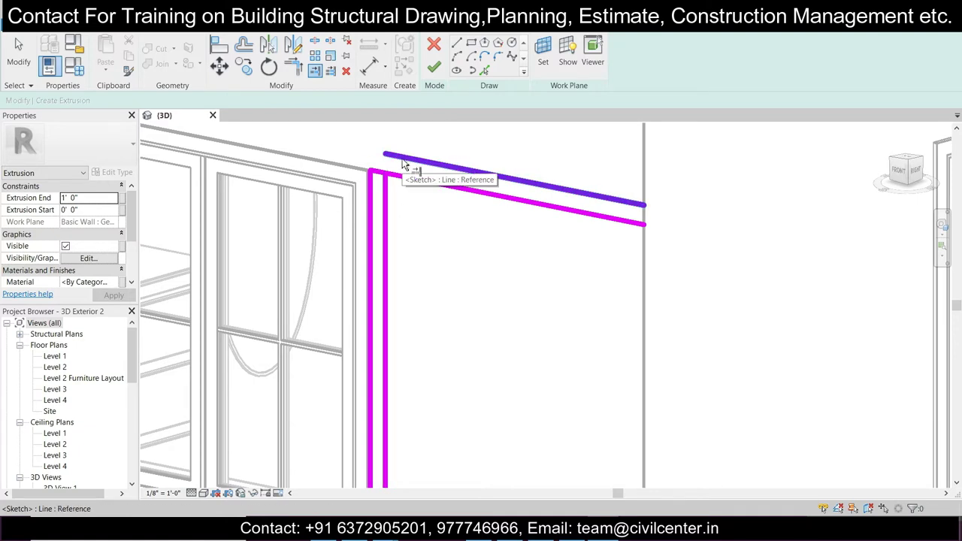
{"action": "key", "text": "ctrl+z"}
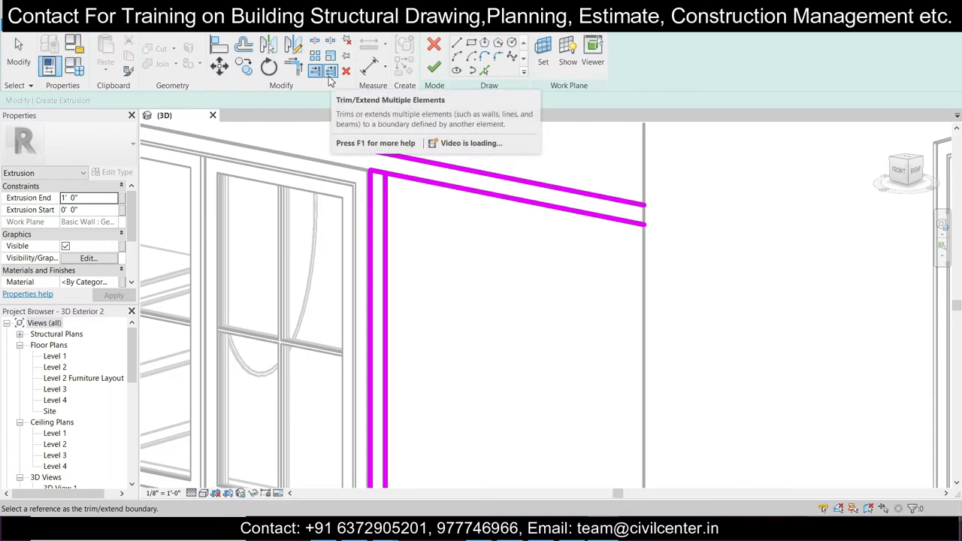
{"action": "key", "text": "Escape"}
{"action": "key", "text": "Escape"}
Step: Extend the upper ends of both vertical sketch lines to the upper offset line
{"action": "left_click", "coordinate": [386, 207]}
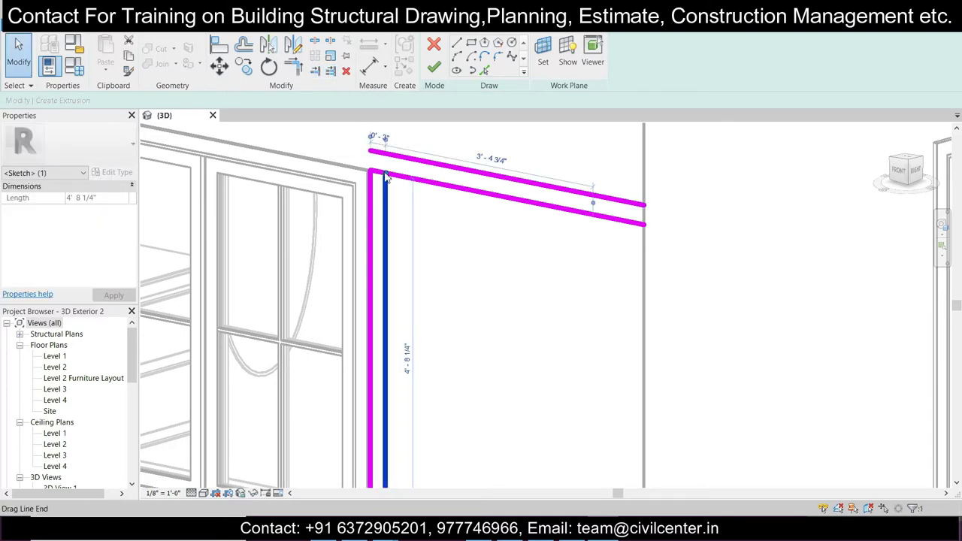
{"action": "mouse_move", "coordinate": [386, 175]}
{"action": "left_mouse_down"}
{"action": "mouse_move", "coordinate": [385, 154]}
{"action": "mouse_move", "coordinate": [370, 150]}
{"action": "left_mouse_up"}
{"action": "left_click", "coordinate": [372, 180]}
{"action": "scroll", "coordinate": [401, 194], "scroll_direction": "down", "scroll_amount": 1}
{"action": "scroll", "coordinate": [390, 176], "scroll_direction": "up", "scroll_amount": 3}
{"action": "scroll", "coordinate": [389, 176], "scroll_direction": "down", "scroll_amount": 5}
Step: Extend the lower ends of both vertical sketch lines to the lower offset line
{"action": "middle_click_drag", "start_coordinate": [385, 433], "coordinate": [383, 360]}
{"action": "scroll", "coordinate": [383, 365], "scroll_direction": "up", "scroll_amount": 3}
{"action": "left_click_drag", "start_coordinate": [370, 289], "coordinate": [370, 309]}
{"action": "left_click", "coordinate": [388, 266]}
{"action": "mouse_move", "coordinate": [388, 269]}
{"action": "left_mouse_down"}
{"action": "mouse_move", "coordinate": [388, 313]}
{"action": "mouse_move", "coordinate": [371, 287]}
{"action": "mouse_move", "coordinate": [389, 311]}
{"action": "mouse_move", "coordinate": [400, 309]}
{"action": "mouse_move", "coordinate": [399, 282]}
{"action": "left_mouse_up"}
{"action": "left_click", "coordinate": [381, 291]}
{"action": "scroll", "coordinate": [397, 295], "scroll_direction": "down", "scroll_amount": 2}
{"action": "scroll", "coordinate": [398, 296], "scroll_direction": "up", "scroll_amount": 3}
{"action": "left_click", "coordinate": [398, 296]}
Step: Trim the inner vertical line's upper end back to the lower of the two top sketch lines
{"action": "mouse_move", "coordinate": [440, 261]}
{"action": "middle_mouse_down", "text": "shift"}
{"action": "mouse_move", "coordinate": [449, 351]}
{"action": "mouse_move", "coordinate": [457, 357]}
{"action": "mouse_move", "coordinate": [438, 246]}
{"action": "middle_mouse_up", "text": "shift"}
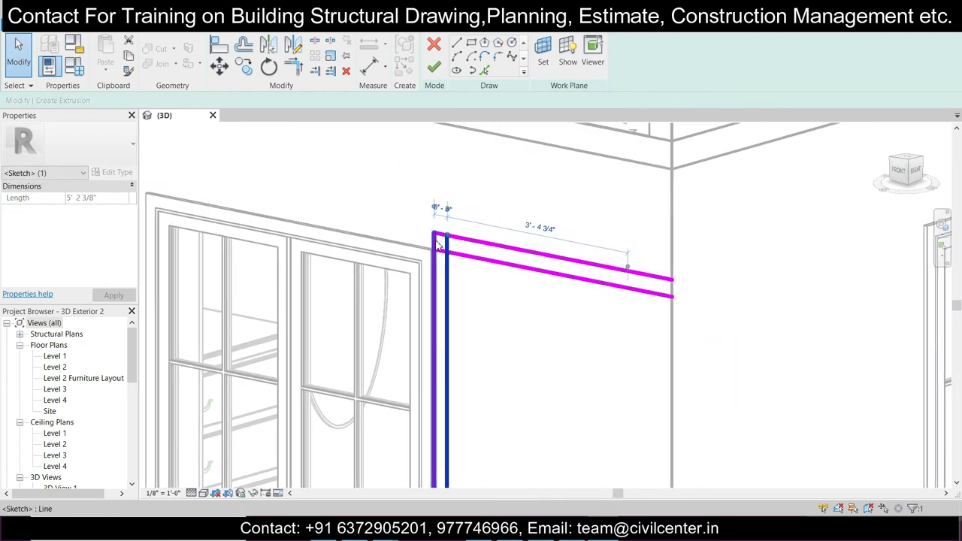
{"action": "scroll", "coordinate": [438, 246], "scroll_direction": "up", "scroll_amount": 2}
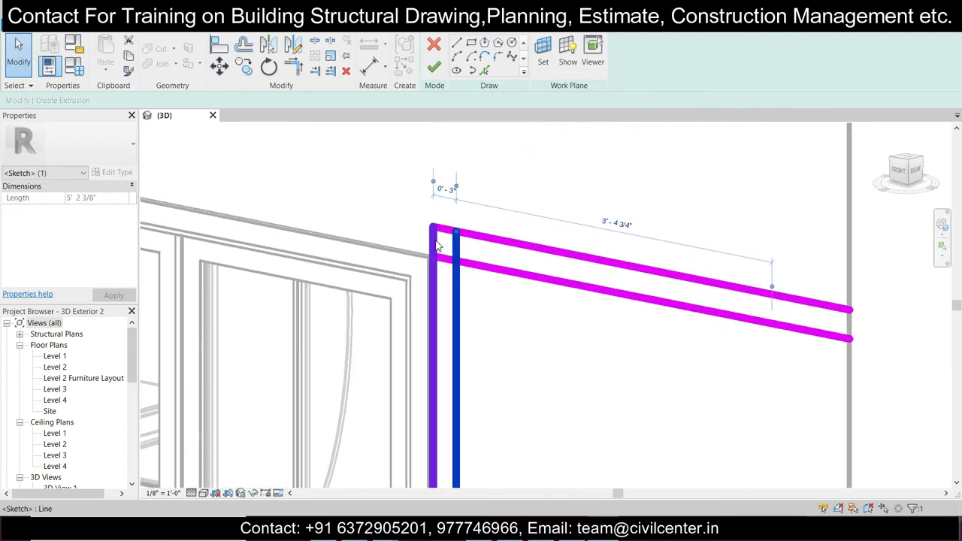
{"action": "left_click", "coordinate": [397, 146]}
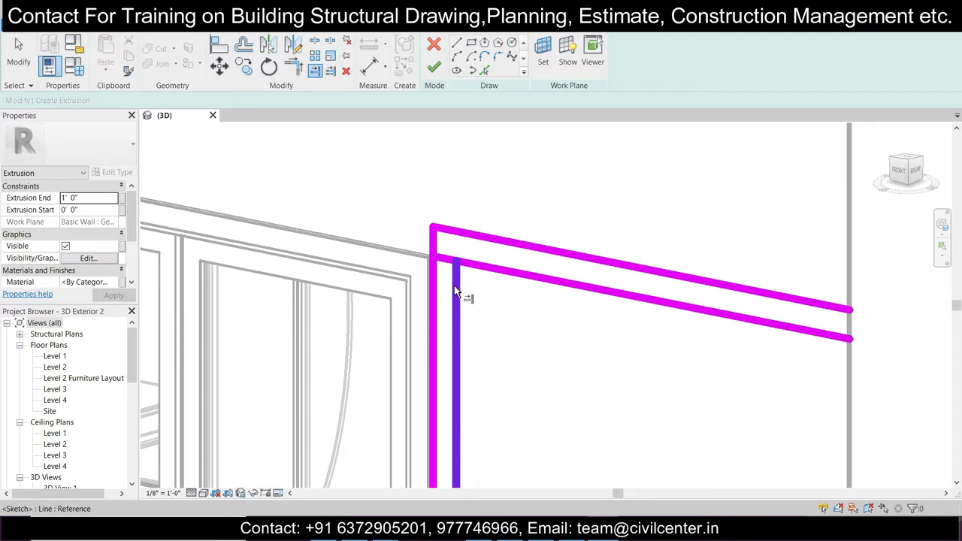
Step: Trim the lower of the two top sketch lines back to the inner vertical line so they form a clean corner
{"action": "left_click", "coordinate": [452, 261]}
{"action": "left_click", "coordinate": [458, 285]}
{"action": "left_click", "coordinate": [467, 264]}
{"action": "left_click", "coordinate": [458, 297]}
{"action": "key", "text": "Escape"}
{"action": "left_click", "coordinate": [435, 261]}
{"action": "left_click_drag", "start_coordinate": [433, 261], "coordinate": [456, 261]}
{"action": "left_click", "coordinate": [497, 320]}
{"action": "scroll", "coordinate": [508, 299], "scroll_direction": "down", "scroll_amount": 2}
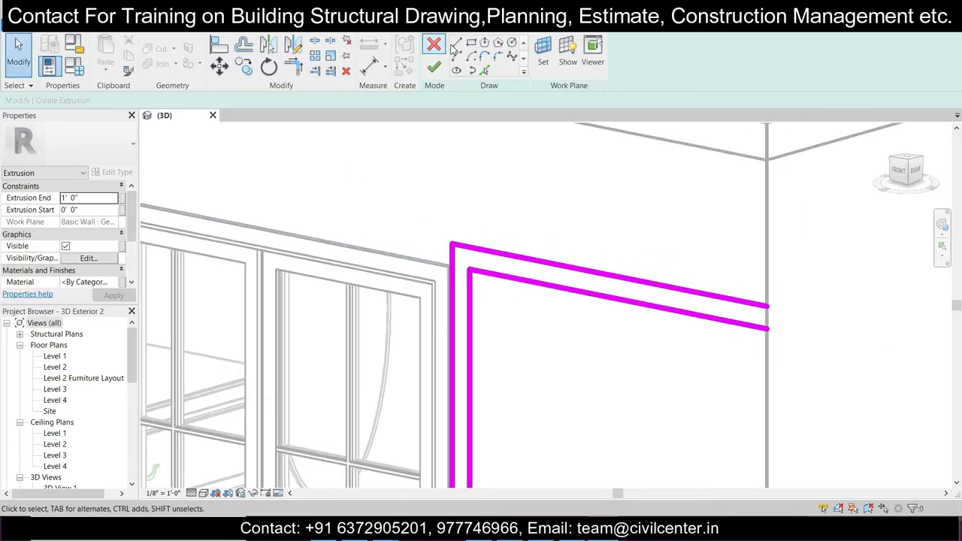
Step: Close the open upper and lower ends of the band profile with short vertical lines along the building corner edge
{"action": "left_click", "coordinate": [456, 43]}
{"action": "left_click", "coordinate": [766, 329]}
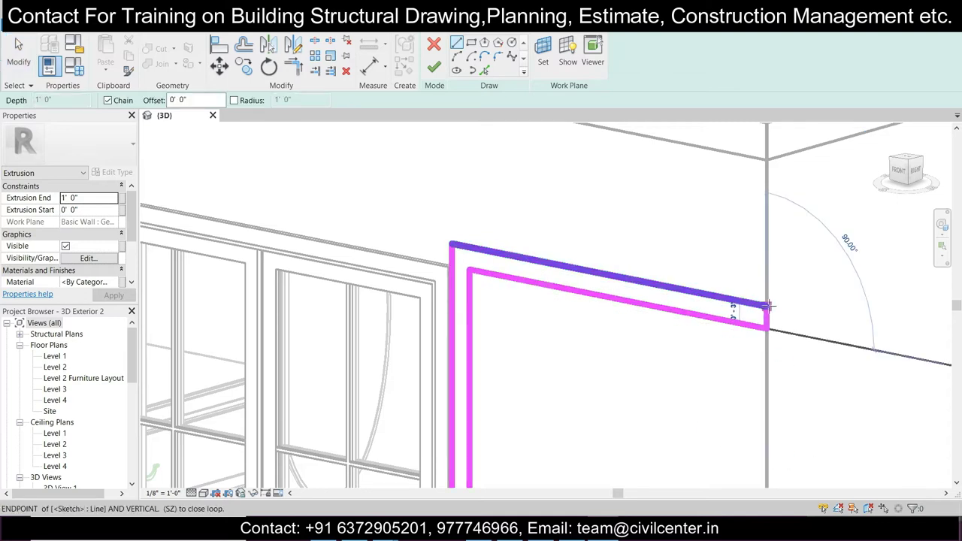
{"action": "left_click", "coordinate": [767, 306]}
{"action": "scroll", "coordinate": [694, 327], "scroll_direction": "down", "scroll_amount": 1}
{"action": "scroll", "coordinate": [666, 396], "scroll_direction": "up", "scroll_amount": 2}
{"action": "scroll", "coordinate": [665, 451], "scroll_direction": "up", "scroll_amount": 2}
{"action": "left_click", "coordinate": [660, 450]}
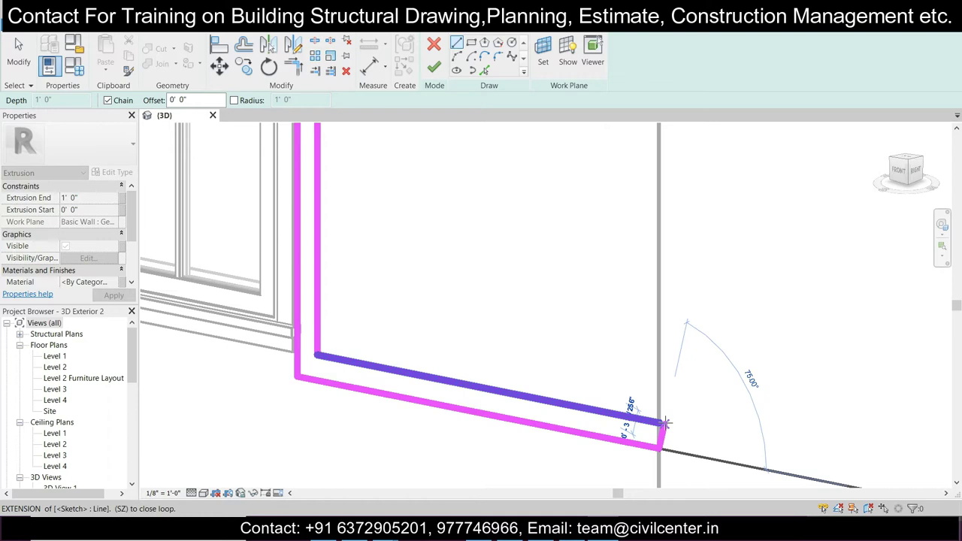
{"action": "left_click", "coordinate": [660, 422]}
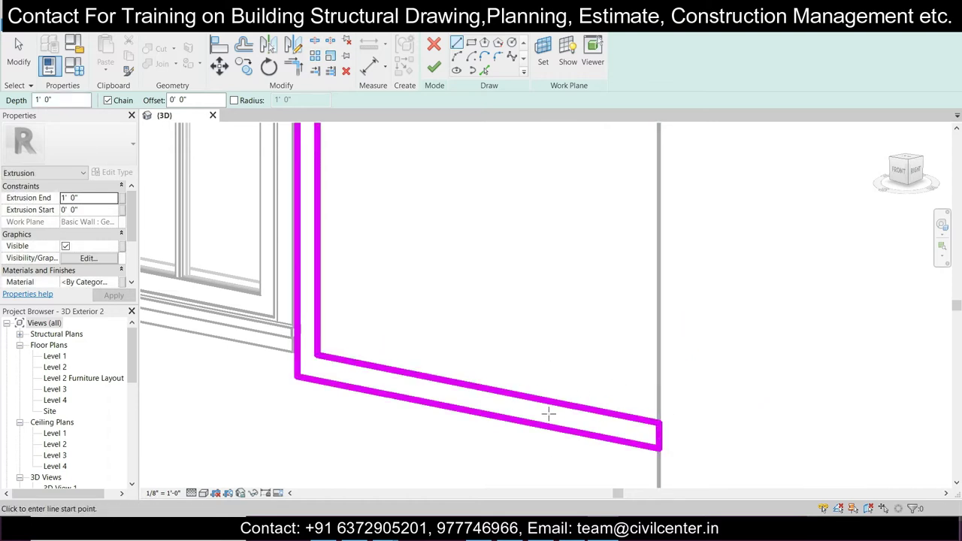
{"action": "scroll", "coordinate": [549, 413], "scroll_direction": "down", "scroll_amount": 4}
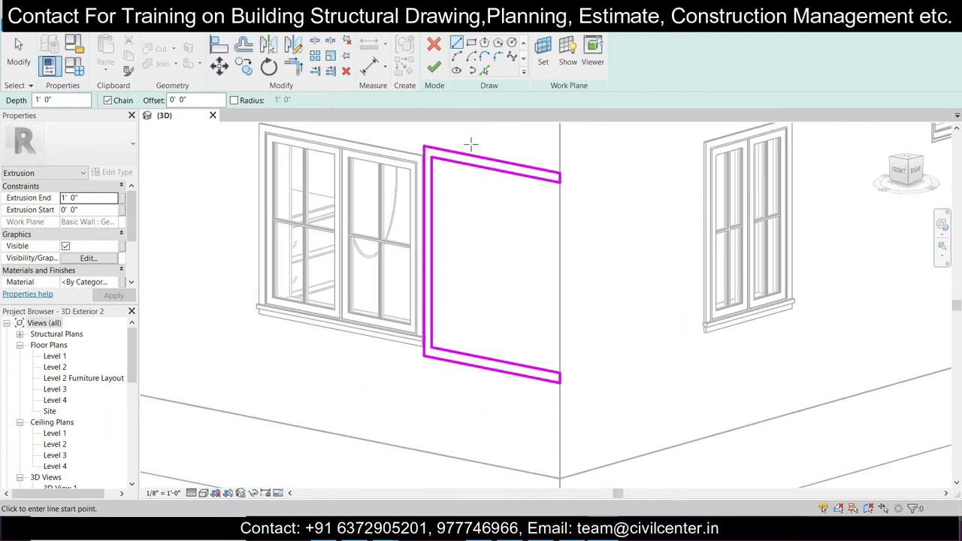
{"action": "key", "text": "Escape"}
{"action": "key", "text": "Escape"}
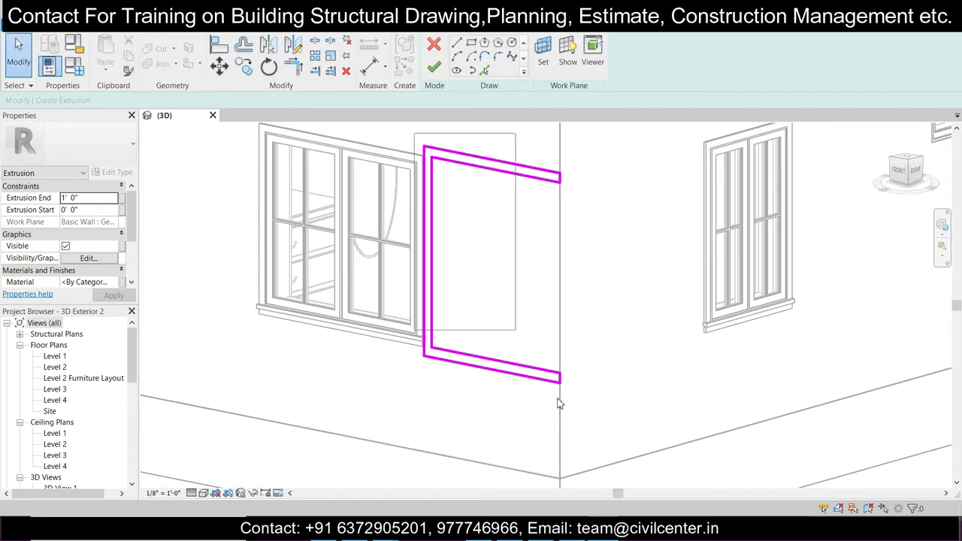
Step: Set the extrusion end to 3" and finish the front-wall band extrusion
{"action": "left_click_drag", "start_coordinate": [635, 431], "coordinate": [634, 412]}
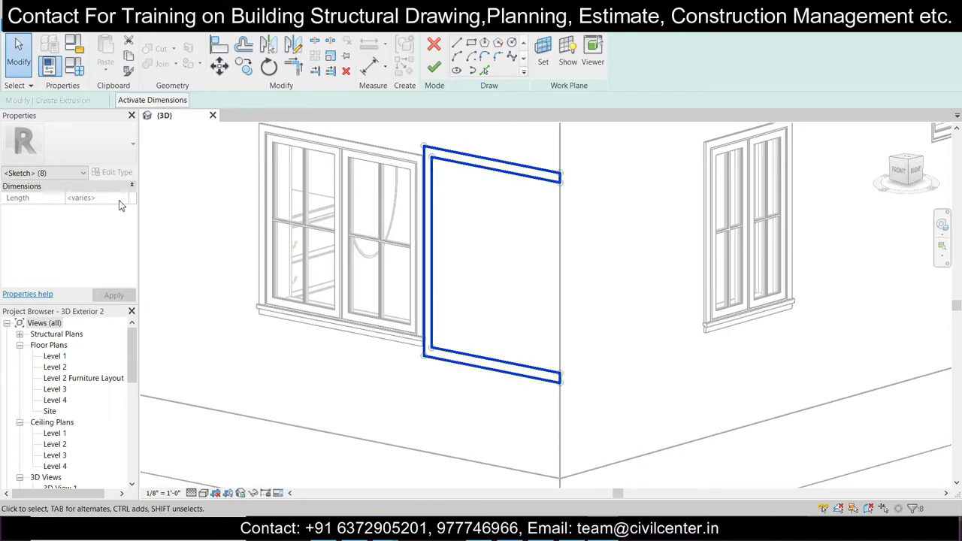
{"action": "key", "text": "Escape"}
{"action": "left_click", "coordinate": [506, 175]}
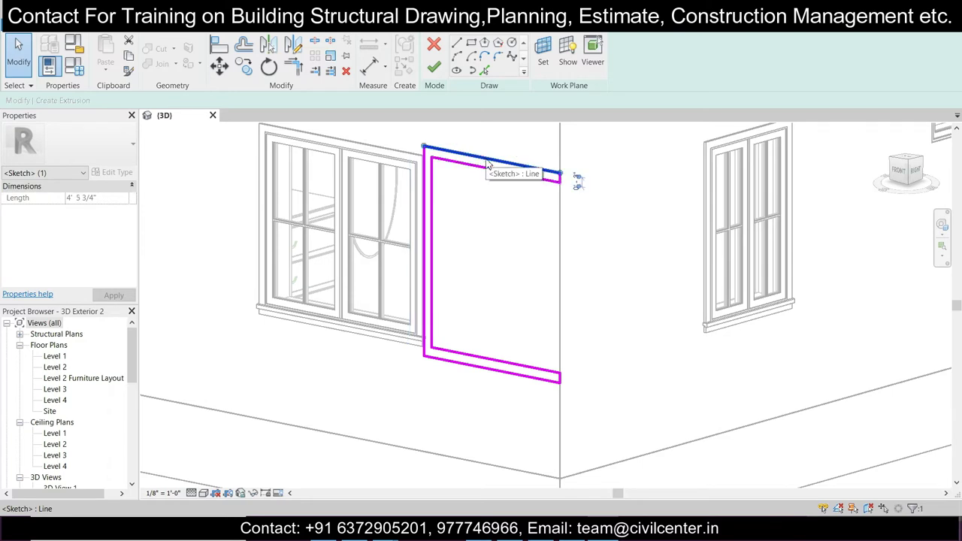
{"action": "key", "text": "Escape"}
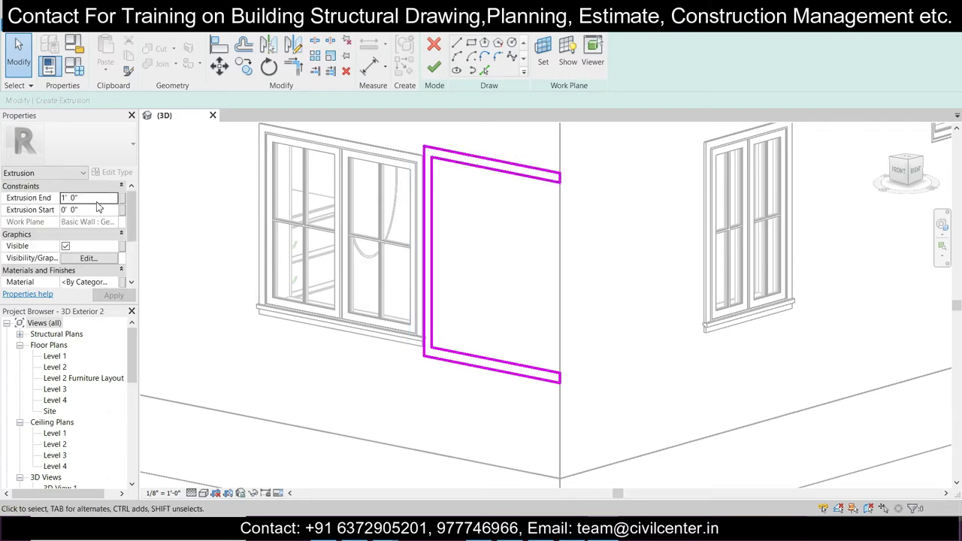
{"action": "left_click", "coordinate": [98, 198]}
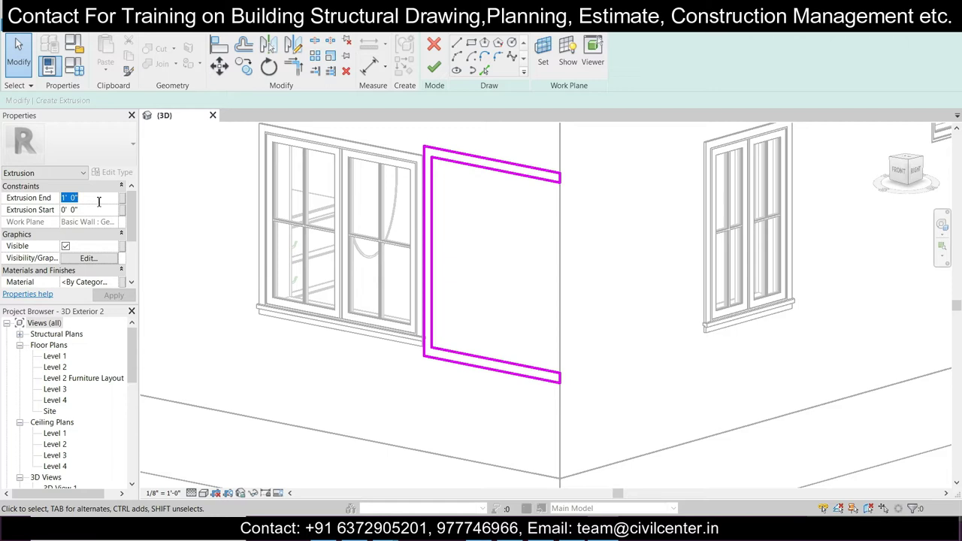
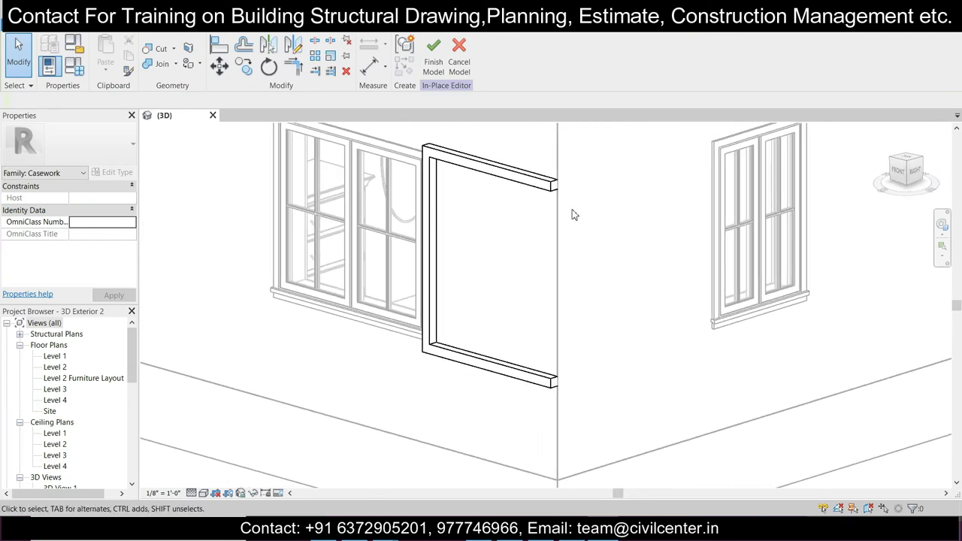
Step: Set the work plane by picking the adjacent side wall's face, and briefly show the plane to check it
{"action": "middle_click_drag", "start_coordinate": [617, 211], "coordinate": [557, 214]}
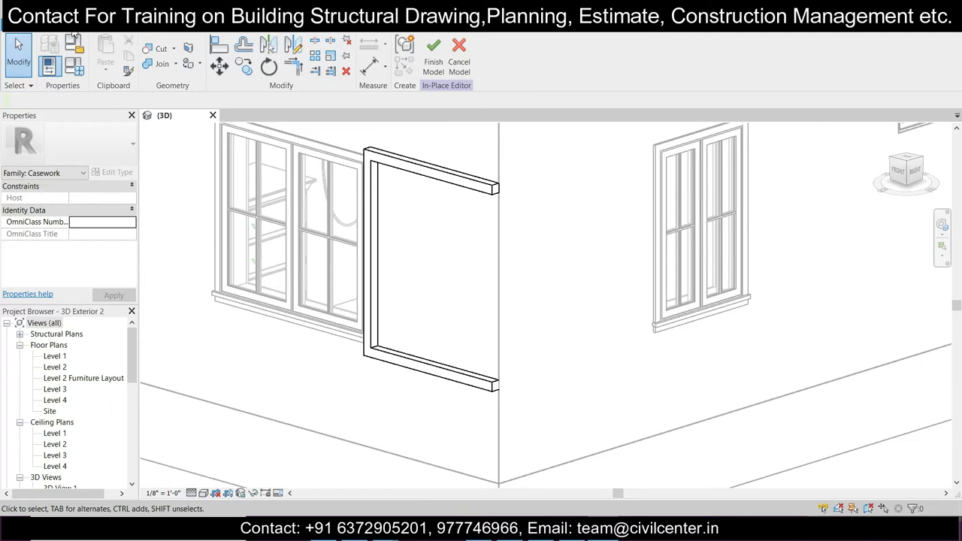
{"action": "left_click", "coordinate": [51, 32]}
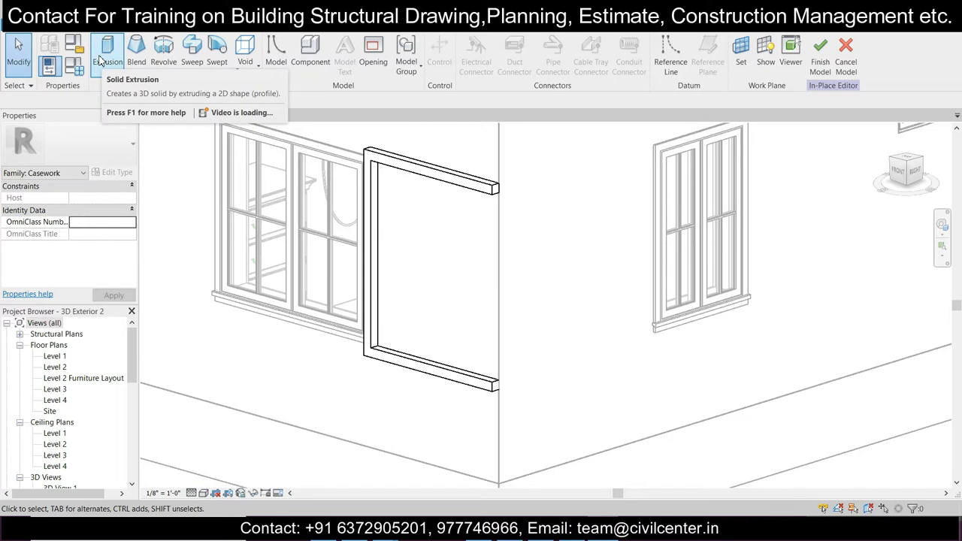
{"action": "left_click", "coordinate": [741, 49]}
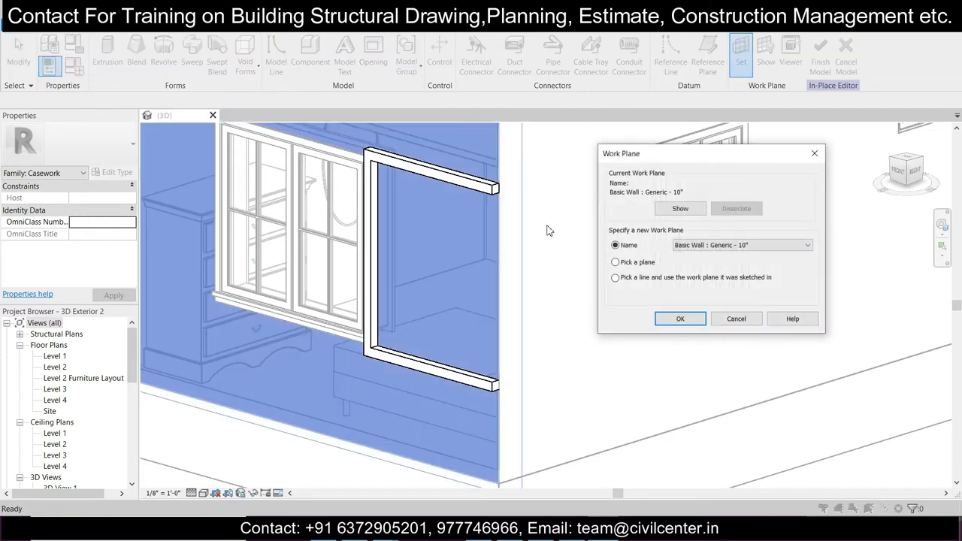
{"action": "left_click", "coordinate": [682, 319]}
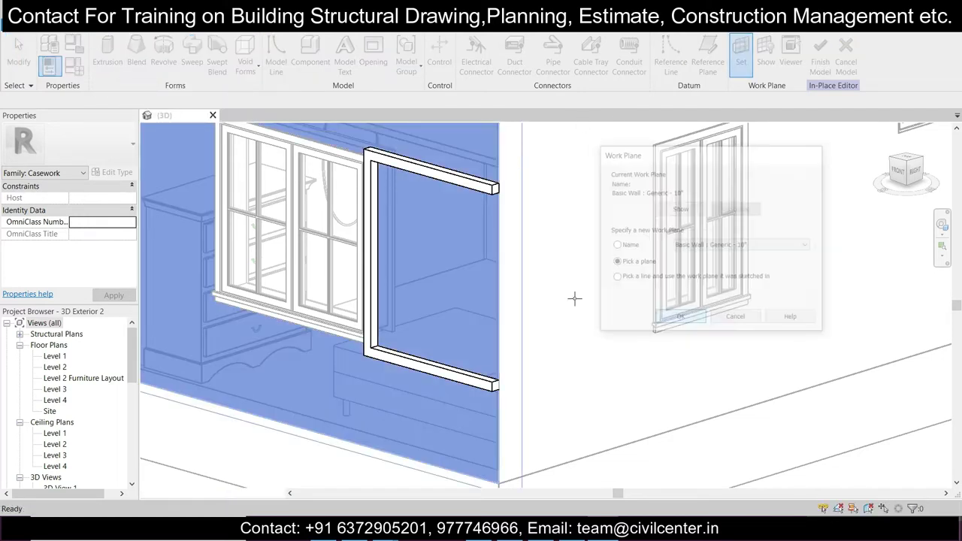
{"action": "left_click", "coordinate": [565, 457]}
{"action": "left_click", "coordinate": [759, 59]}
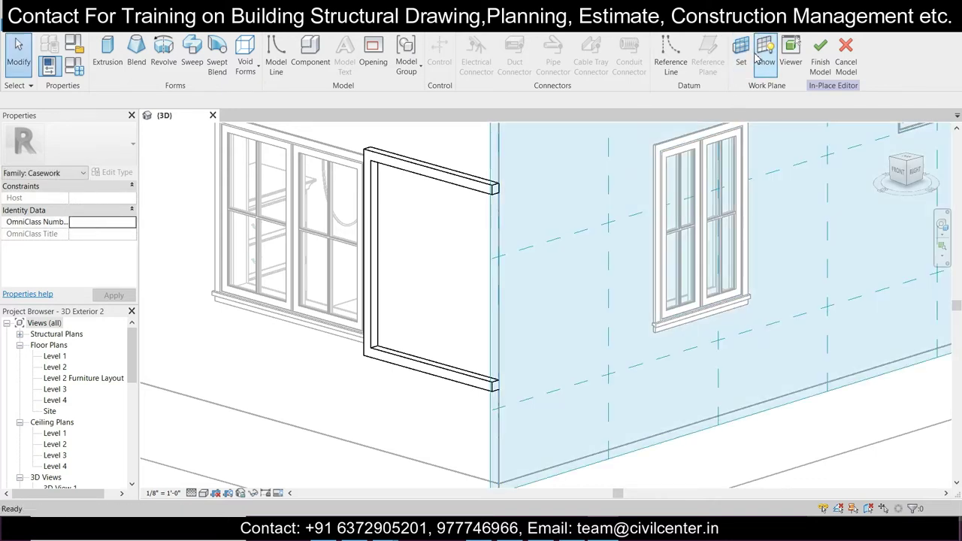
{"action": "left_click", "coordinate": [759, 59]}
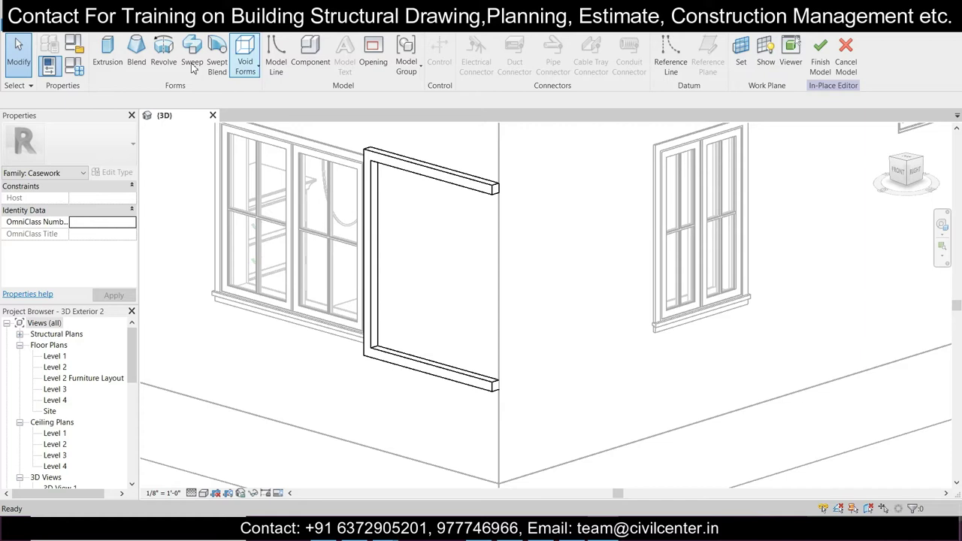
Step: Start a solid extrusion and sketch a 5' horizontal line on the side wall from the upper band's corner end
{"action": "left_click", "coordinate": [108, 56]}
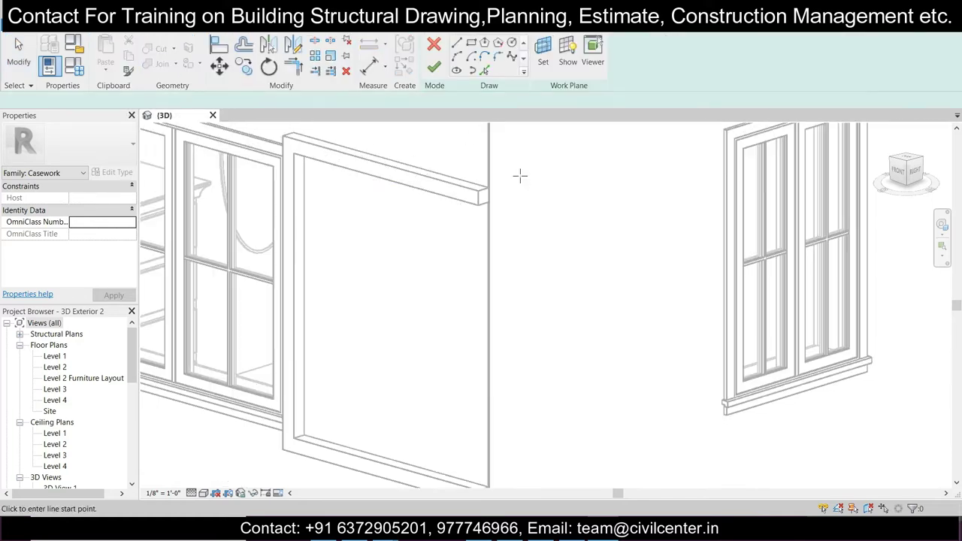
{"action": "scroll", "coordinate": [521, 175], "scroll_direction": "up", "scroll_amount": 3}
{"action": "left_click", "coordinate": [488, 187]}
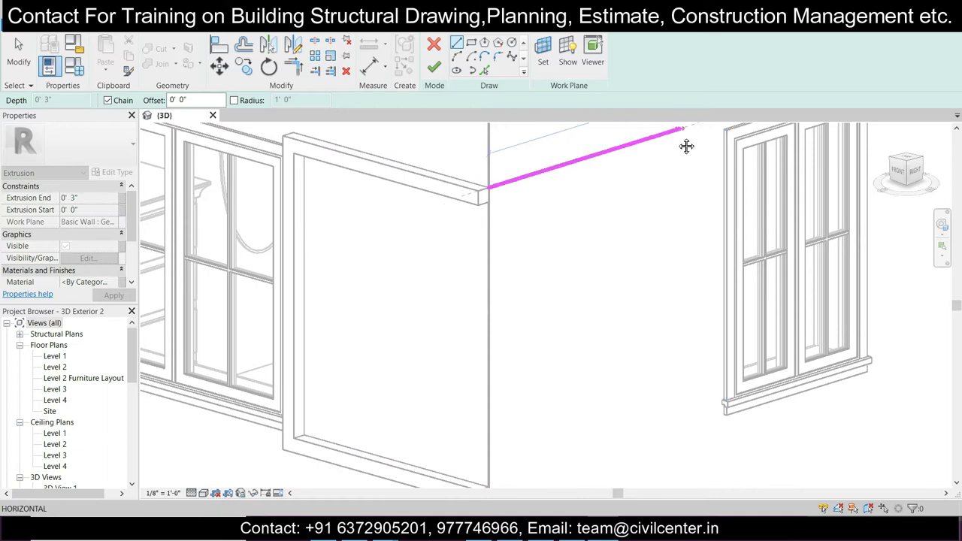
{"action": "middle_click_drag", "start_coordinate": [686, 146], "coordinate": [649, 178]}
{"action": "scroll", "coordinate": [636, 163], "scroll_direction": "down", "scroll_amount": 1}
{"action": "type", "text": "5"}
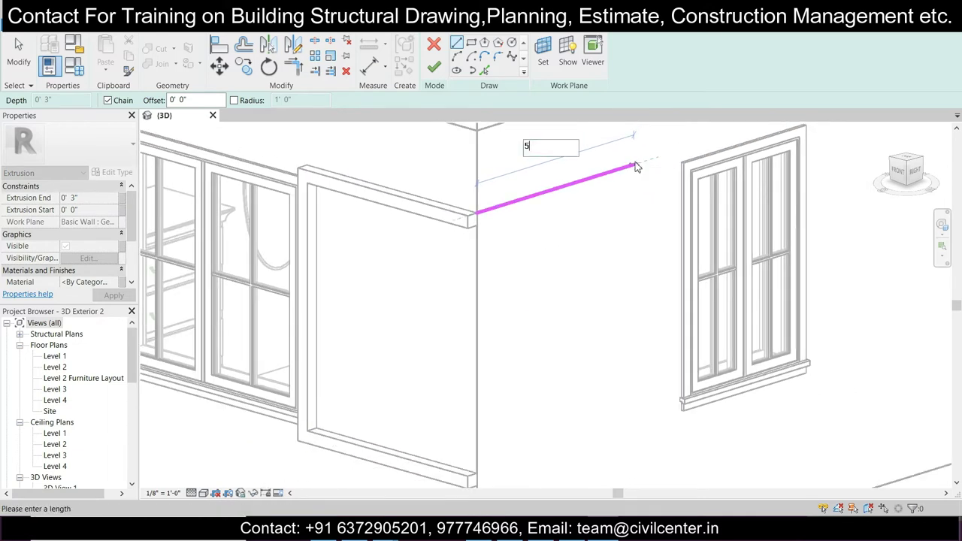
{"action": "type", "text": "'"}
{"action": "key", "text": "Return"}
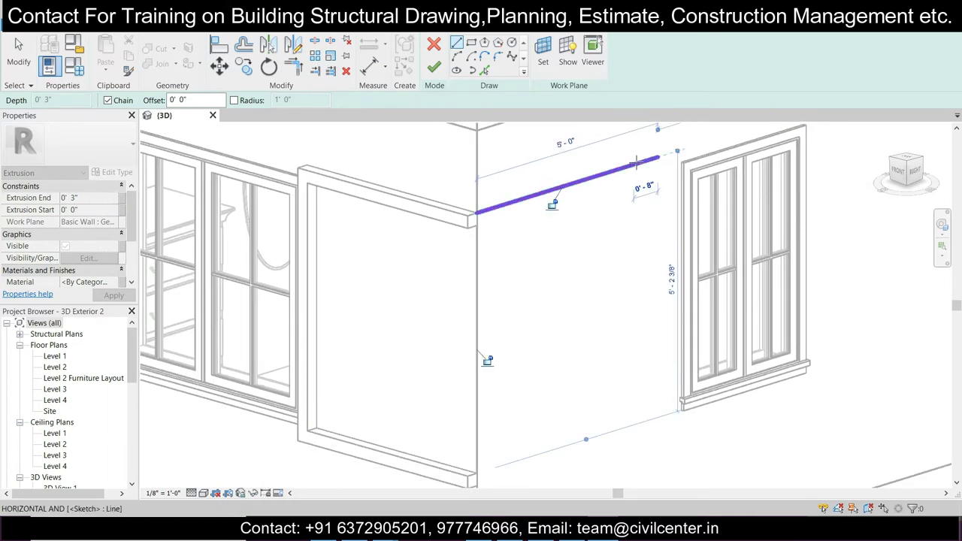
{"action": "key", "text": "Escape"}
Step: Sketch a 5' horizontal line from the lower band's bottom corner and join its far end vertically to the upper line
{"action": "middle_click_drag", "start_coordinate": [614, 413], "coordinate": [576, 346]}
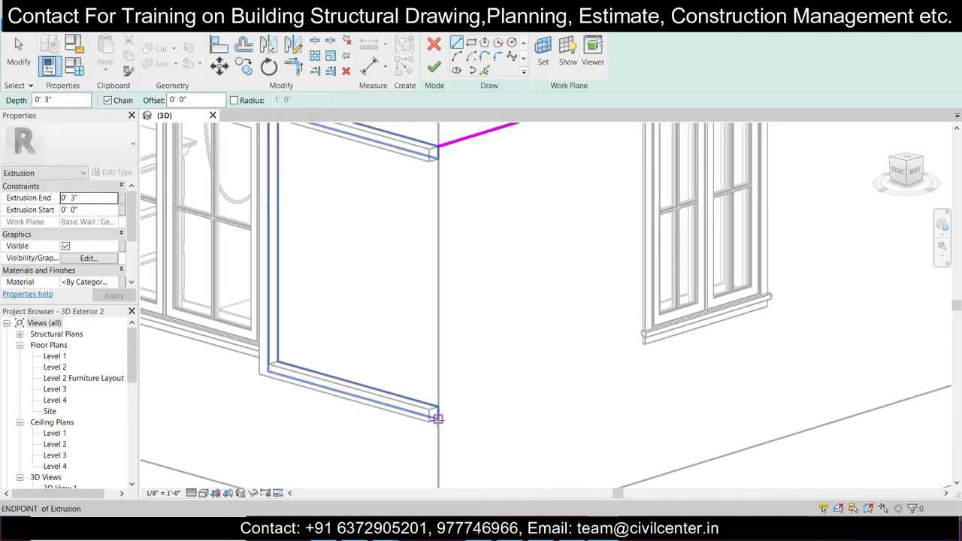
{"action": "left_click", "coordinate": [439, 418]}
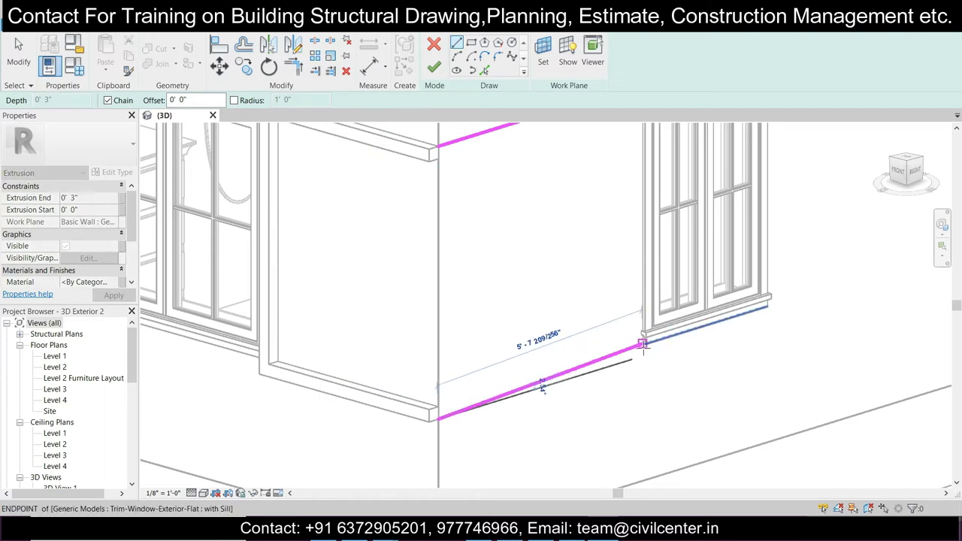
{"action": "type", "text": "5"}
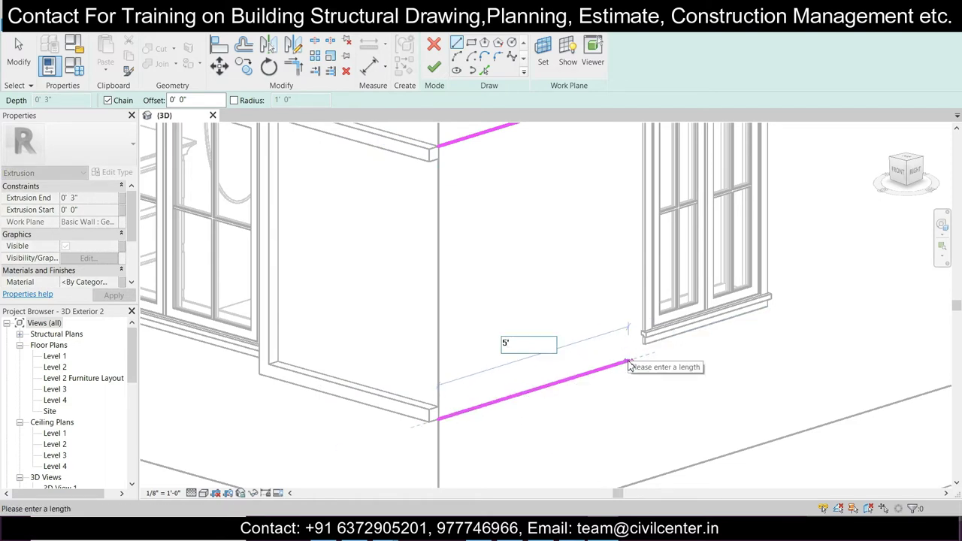
{"action": "key", "text": "Return"}
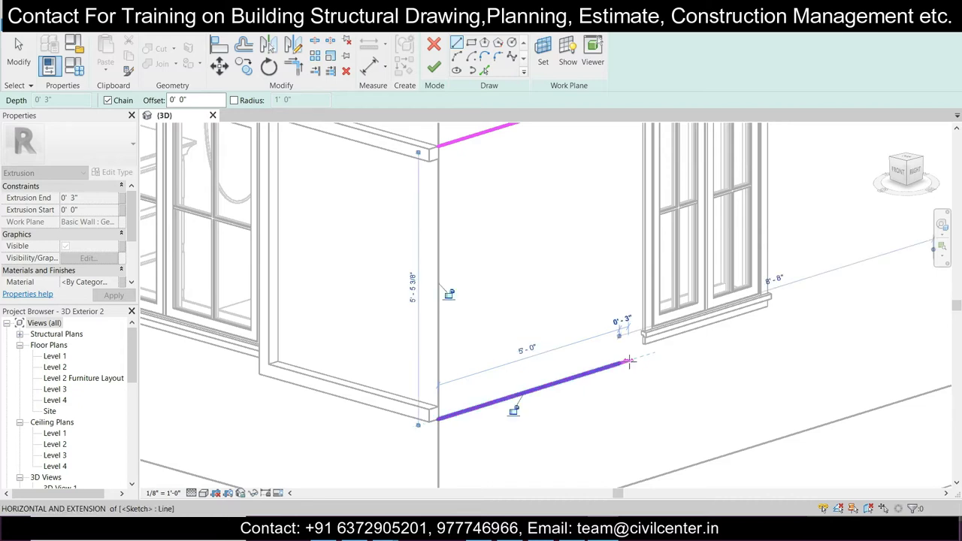
{"action": "middle_click_drag", "start_coordinate": [625, 321], "coordinate": [603, 383]}
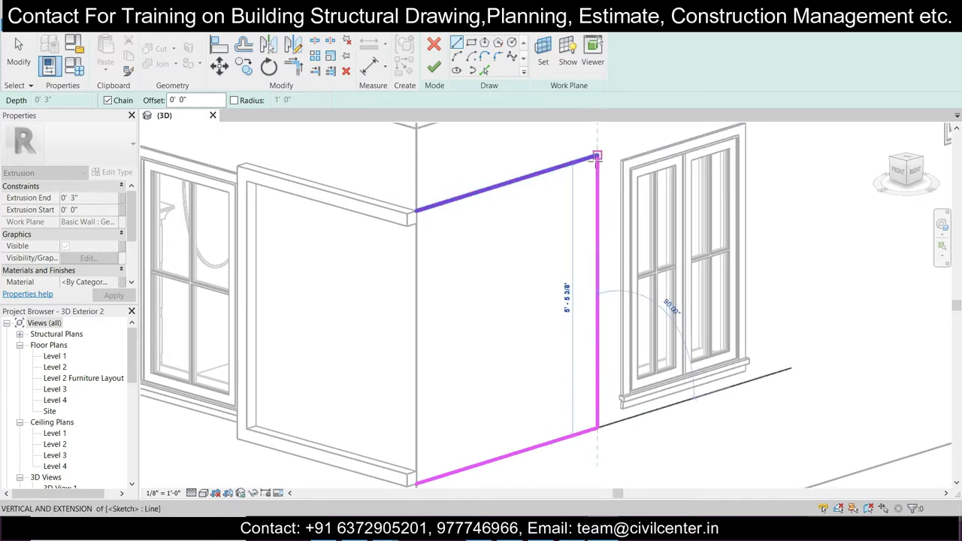
{"action": "left_click", "coordinate": [597, 157]}
{"action": "key", "text": "Escape"}
{"action": "key", "text": "Escape"}
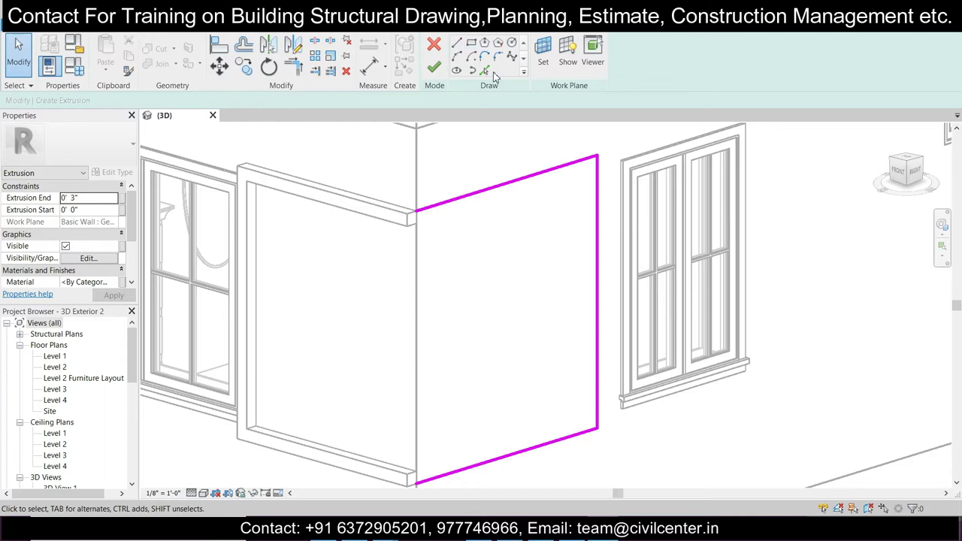
Step: Create inward copies of the three side-wall sketch lines by picking them with a 3" offset
{"action": "left_click", "coordinate": [486, 71]}
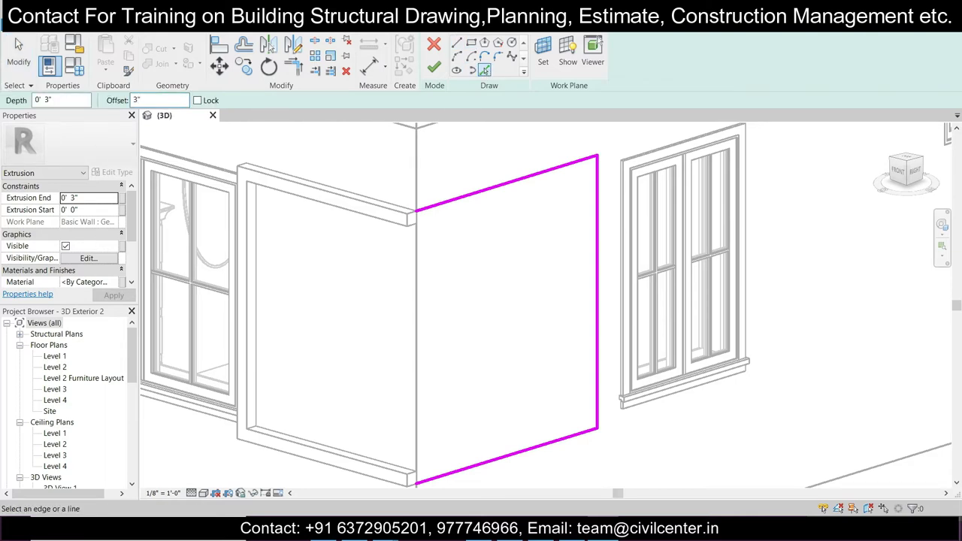
{"action": "left_click", "coordinate": [479, 197]}
{"action": "left_click", "coordinate": [596, 253]}
{"action": "left_click", "coordinate": [564, 442]}
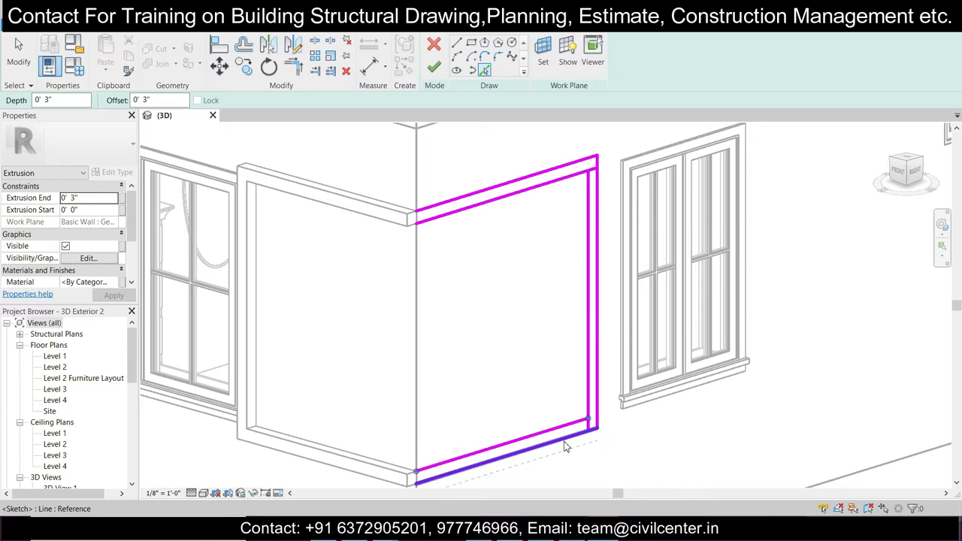
Step: Trim the inner offset lines to each other at the upper and lower corners of the side-wall profile
{"action": "scroll", "coordinate": [588, 183], "scroll_direction": "up", "scroll_amount": 3}
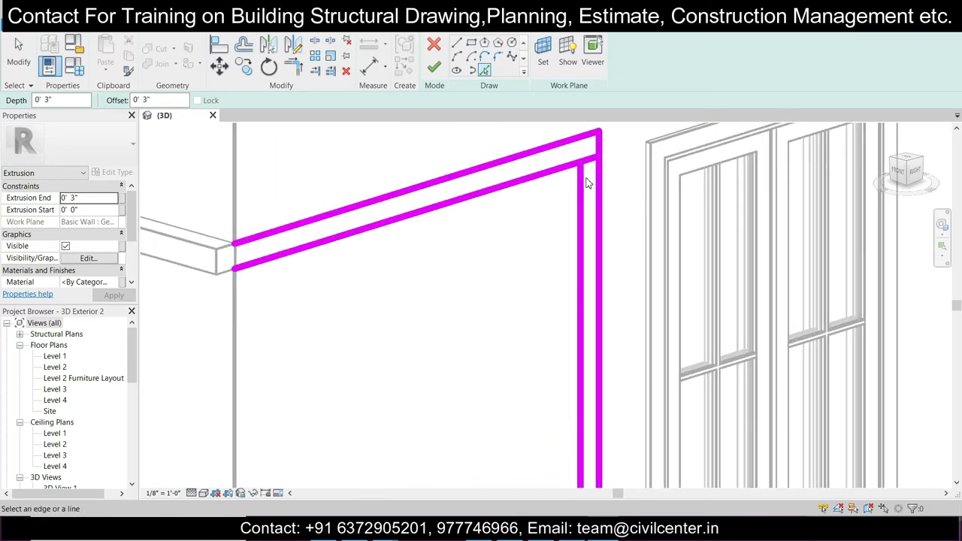
{"action": "left_click", "coordinate": [298, 69]}
{"action": "left_click", "coordinate": [572, 166]}
{"action": "left_click", "coordinate": [585, 188]}
{"action": "scroll", "coordinate": [496, 218], "scroll_direction": "down", "scroll_amount": 3}
{"action": "scroll", "coordinate": [459, 301], "scroll_direction": "up", "scroll_amount": 3}
{"action": "scroll", "coordinate": [455, 314], "scroll_direction": "up", "scroll_amount": 1}
{"action": "left_click", "coordinate": [508, 243]}
{"action": "left_click", "coordinate": [481, 286]}
{"action": "scroll", "coordinate": [490, 275], "scroll_direction": "down", "scroll_amount": 2}
{"action": "scroll", "coordinate": [371, 259], "scroll_direction": "down", "scroll_amount": 2}
{"action": "scroll", "coordinate": [402, 279], "scroll_direction": "down", "scroll_amount": 2}
{"action": "key", "text": "Escape"}
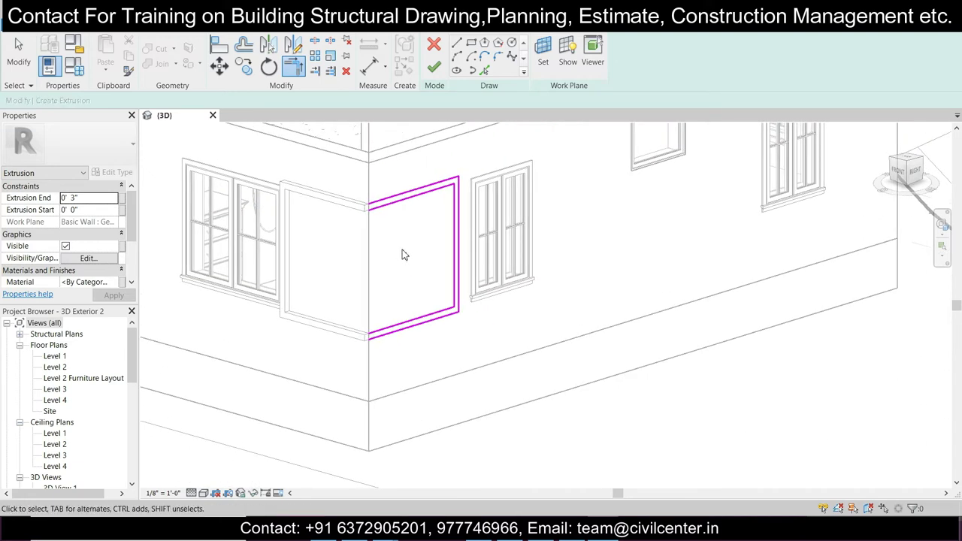
Step: Stretch the corner ends of both upper sketch lines past the wall corner to the front band's outer face
{"action": "scroll", "coordinate": [412, 236], "scroll_direction": "up", "scroll_amount": 2}
{"action": "scroll", "coordinate": [412, 236], "scroll_direction": "up", "scroll_amount": 2}
{"action": "scroll", "coordinate": [374, 198], "scroll_direction": "up", "scroll_amount": 2}
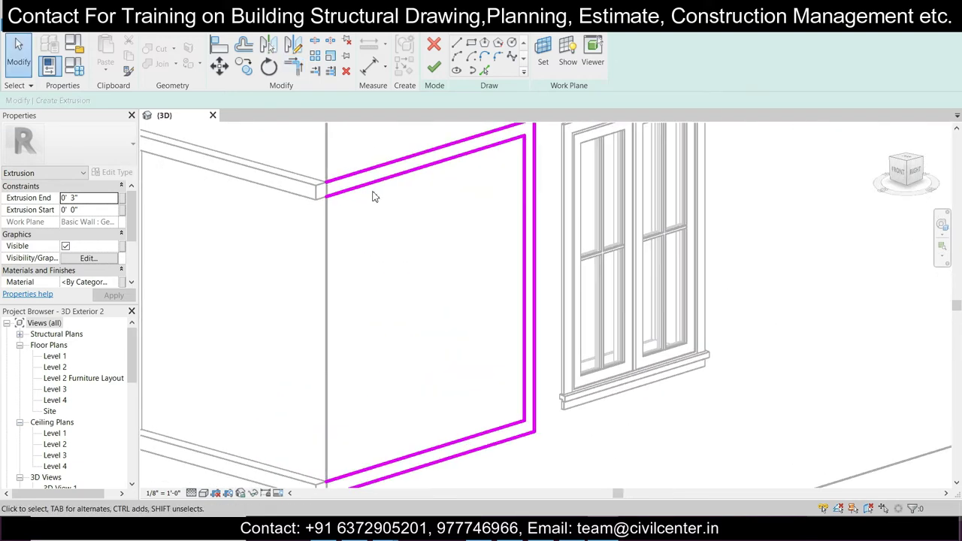
{"action": "scroll", "coordinate": [339, 185], "scroll_direction": "up", "scroll_amount": 2}
{"action": "left_click", "coordinate": [339, 185]}
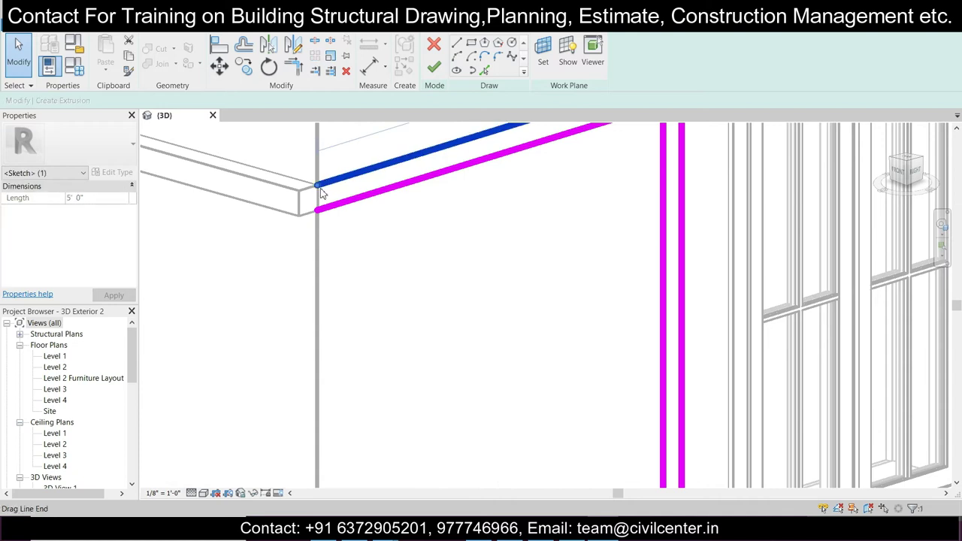
{"action": "mouse_move", "coordinate": [319, 191]}
{"action": "left_mouse_down"}
{"action": "mouse_move", "coordinate": [300, 189]}
{"action": "mouse_move", "coordinate": [299, 216]}
{"action": "left_mouse_up"}
{"action": "left_click", "coordinate": [317, 210]}
Step: Stretch the corner ends of both lower sketch lines to the front band's outer face, making the outer line 5' 3" long
{"action": "scroll", "coordinate": [306, 202], "scroll_direction": "down", "scroll_amount": 3}
{"action": "middle_click_drag", "start_coordinate": [368, 336], "coordinate": [367, 254]}
{"action": "scroll", "coordinate": [334, 353], "scroll_direction": "up", "scroll_amount": 4}
{"action": "left_click", "coordinate": [316, 322]}
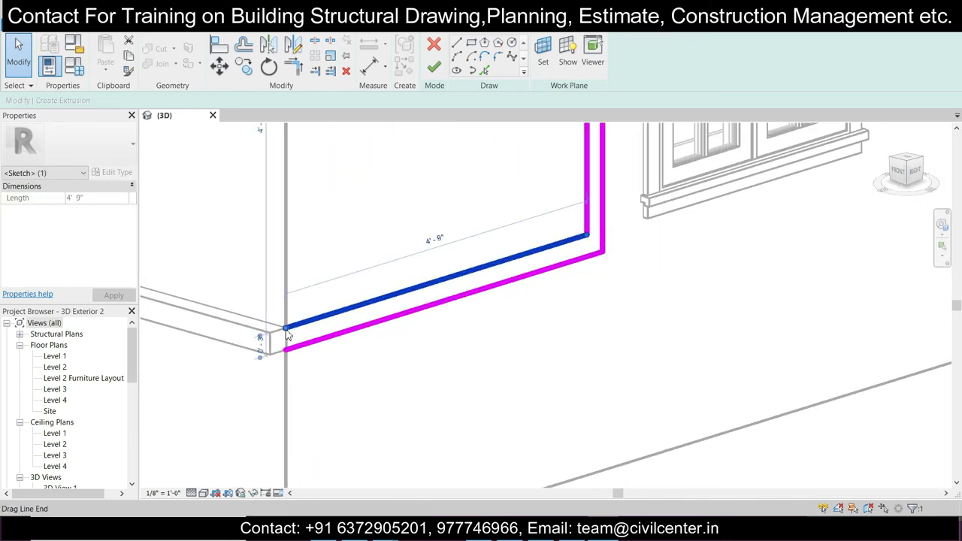
{"action": "key", "text": "Escape"}
{"action": "left_click", "coordinate": [288, 352]}
{"action": "mouse_move", "coordinate": [290, 355]}
{"action": "left_mouse_down"}
{"action": "mouse_move", "coordinate": [275, 336]}
{"action": "mouse_move", "coordinate": [271, 349]}
{"action": "mouse_move", "coordinate": [286, 351]}
{"action": "left_mouse_up"}
{"action": "scroll", "coordinate": [357, 286], "scroll_direction": "down", "scroll_amount": 2}
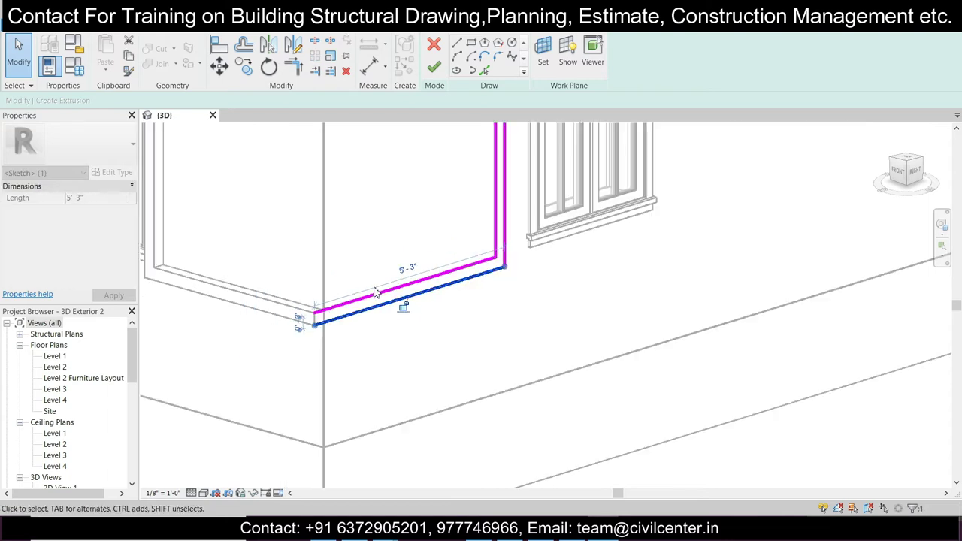
Step: Close the side-wall profile at the building corner with short vertical lines joining the lower and upper pairs of sketch lines
{"action": "middle_click_drag", "start_coordinate": [350, 215], "coordinate": [359, 289]}
{"action": "scroll", "coordinate": [360, 289], "scroll_direction": "up", "scroll_amount": 1}
{"action": "left_click", "coordinate": [456, 44]}
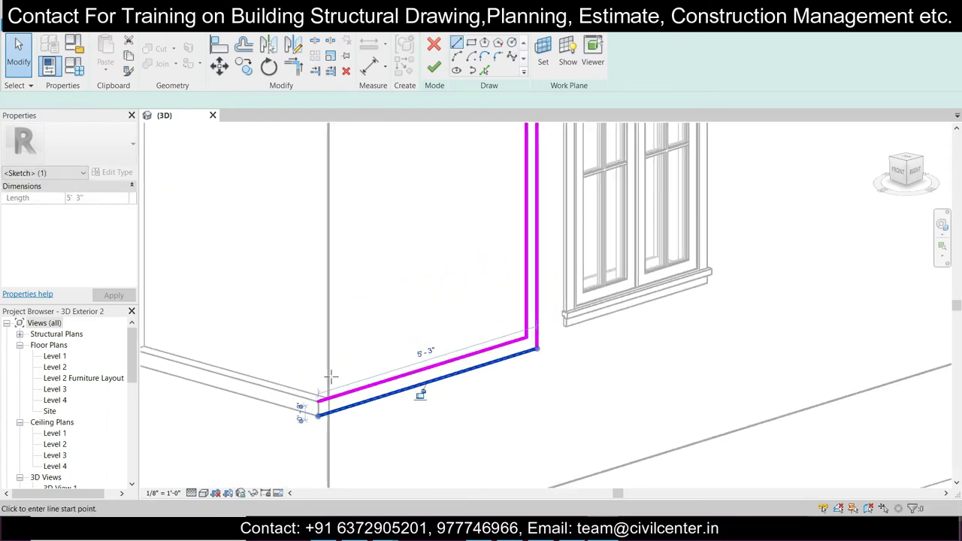
{"action": "left_click", "coordinate": [317, 415]}
{"action": "left_click", "coordinate": [320, 404]}
{"action": "middle_click_drag", "start_coordinate": [346, 150], "coordinate": [344, 389]}
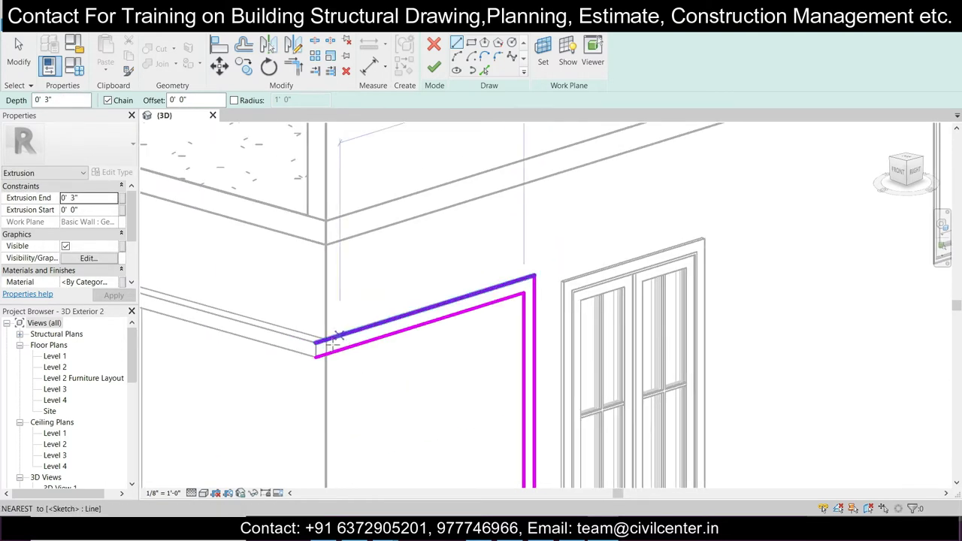
{"action": "scroll", "coordinate": [319, 352], "scroll_direction": "up", "scroll_amount": 2}
{"action": "left_click", "coordinate": [315, 359]}
{"action": "left_click", "coordinate": [315, 337]}
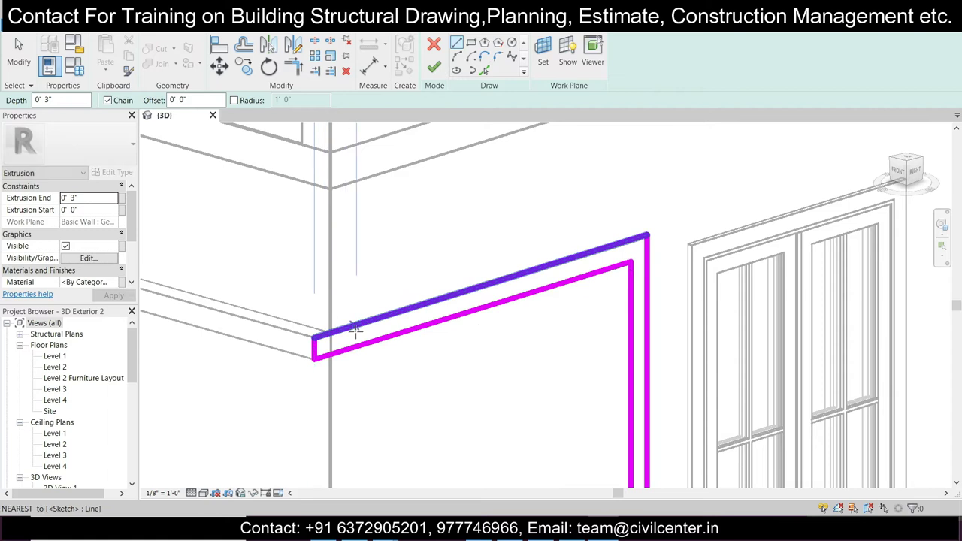
Step: Finish the side-wall band sketch to create its 3" extrusion and clear the selection
{"action": "scroll", "coordinate": [449, 395], "scroll_direction": "down", "scroll_amount": 5}
{"action": "middle_click_drag", "start_coordinate": [401, 380], "coordinate": [404, 320]}
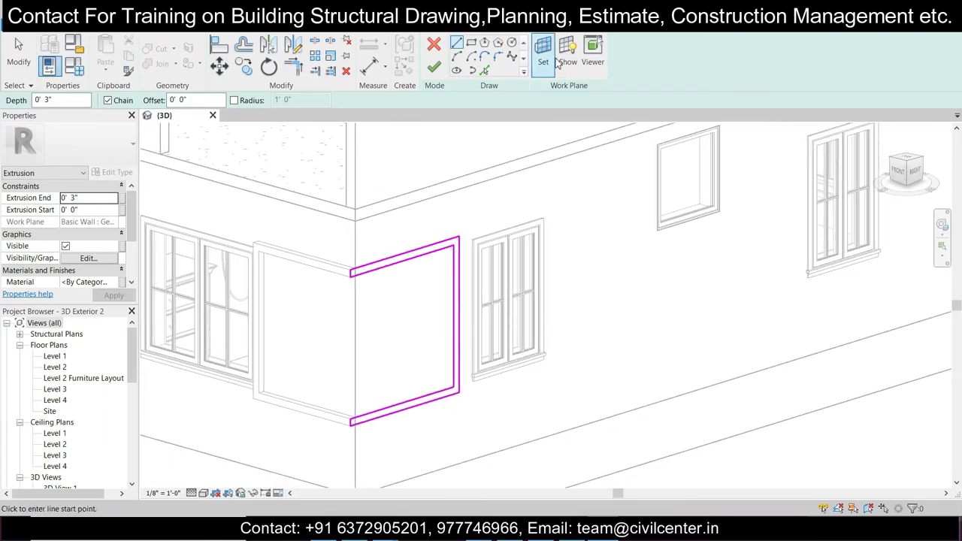
{"action": "left_click", "coordinate": [434, 66]}
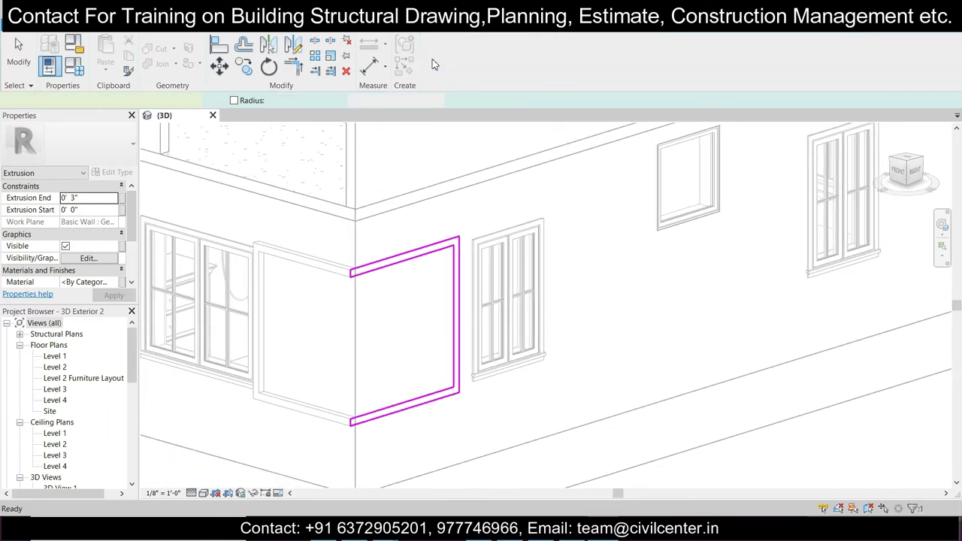
{"action": "left_click", "coordinate": [487, 292]}
{"action": "mouse_move", "coordinate": [393, 343]}
{"action": "middle_mouse_down", "text": "shift"}
{"action": "mouse_move", "coordinate": [544, 316]}
{"action": "mouse_move", "coordinate": [468, 342]}
{"action": "mouse_move", "coordinate": [458, 331]}
{"action": "mouse_move", "coordinate": [428, 348]}
{"action": "mouse_move", "coordinate": [432, 338]}
{"action": "middle_mouse_up", "text": "shift"}
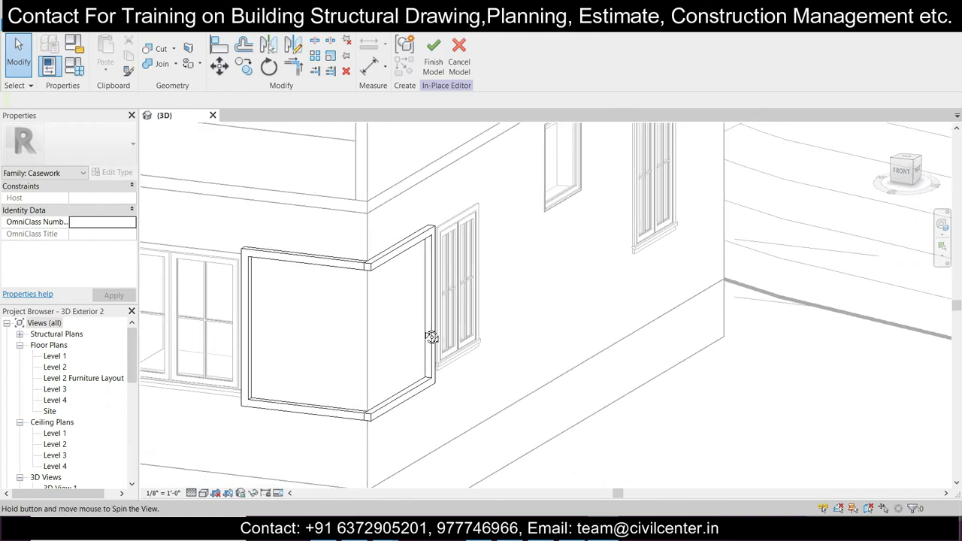
Step: Inspect the corner band from several angles in the Shaded visual style and return to Hidden Line
{"action": "left_click", "coordinate": [214, 493]}
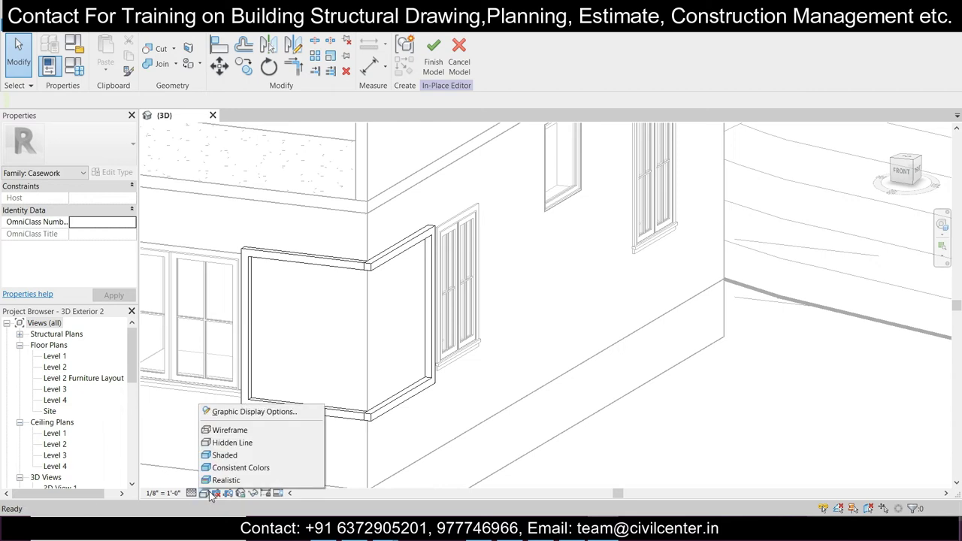
{"action": "left_click", "coordinate": [233, 456]}
{"action": "mouse_move", "coordinate": [430, 406]}
{"action": "middle_mouse_down", "text": "shift"}
{"action": "mouse_move", "coordinate": [343, 429]}
{"action": "mouse_move", "coordinate": [442, 406]}
{"action": "mouse_move", "coordinate": [239, 476]}
{"action": "middle_mouse_up", "text": "shift"}
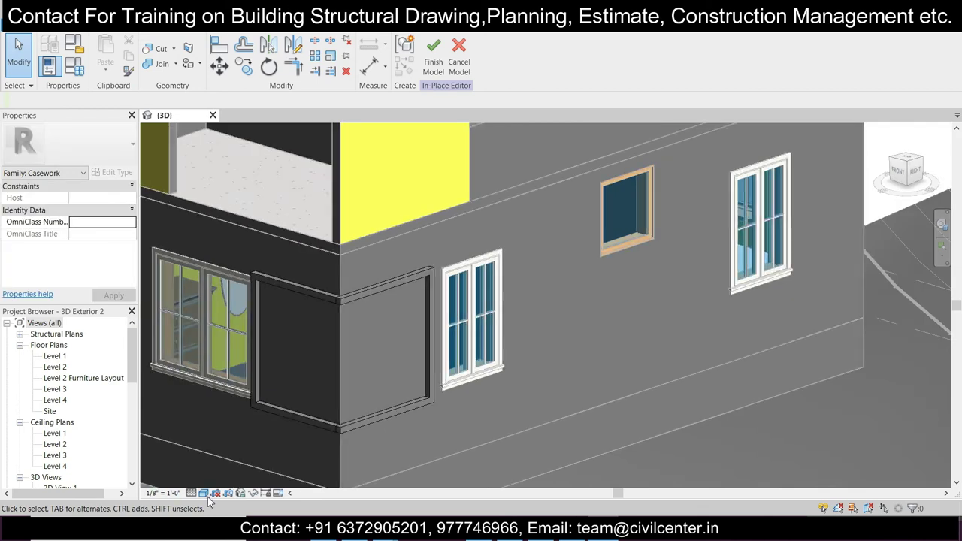
{"action": "left_click", "coordinate": [204, 493]}
{"action": "left_click", "coordinate": [251, 444]}
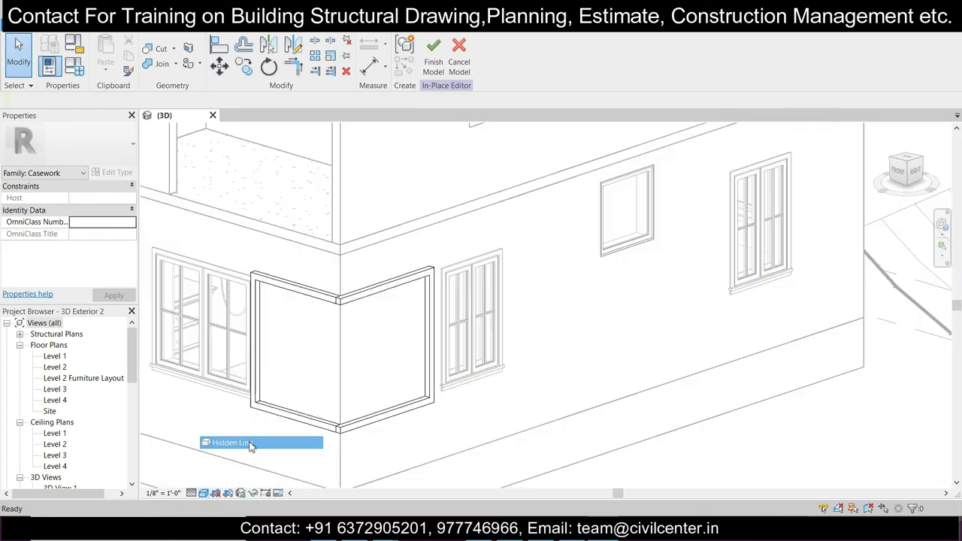
{"action": "mouse_move", "coordinate": [365, 389]}
{"action": "middle_mouse_down", "text": "shift"}
{"action": "mouse_move", "coordinate": [320, 384]}
{"action": "mouse_move", "coordinate": [361, 393]}
{"action": "mouse_move", "coordinate": [349, 389]}
{"action": "middle_mouse_up", "text": "shift"}
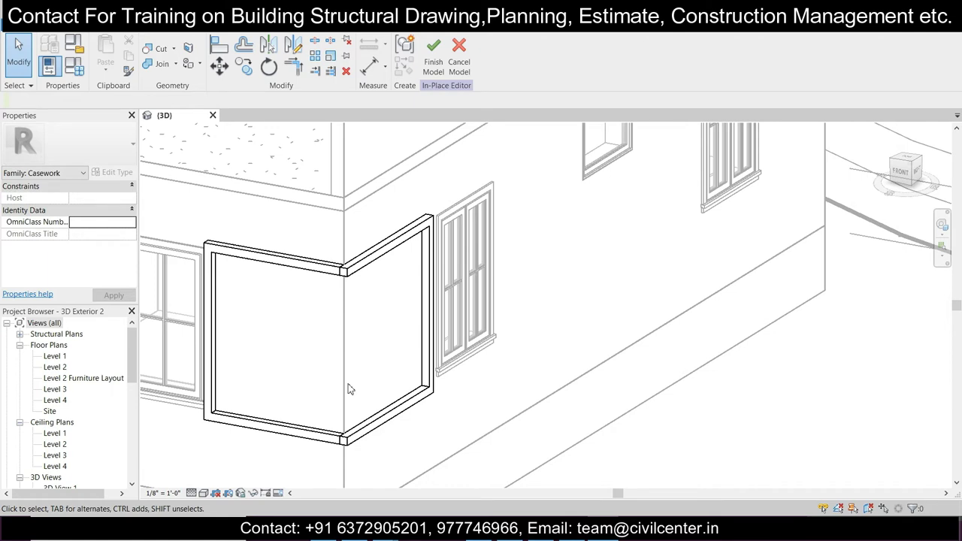
{"action": "middle_click_drag", "start_coordinate": [348, 389], "coordinate": [342, 446], "text": "shift"}
Step: Start a Sweep and define its path by picking the inner edge of the side-wall band's lower rail
{"action": "left_click", "coordinate": [79, 30]}
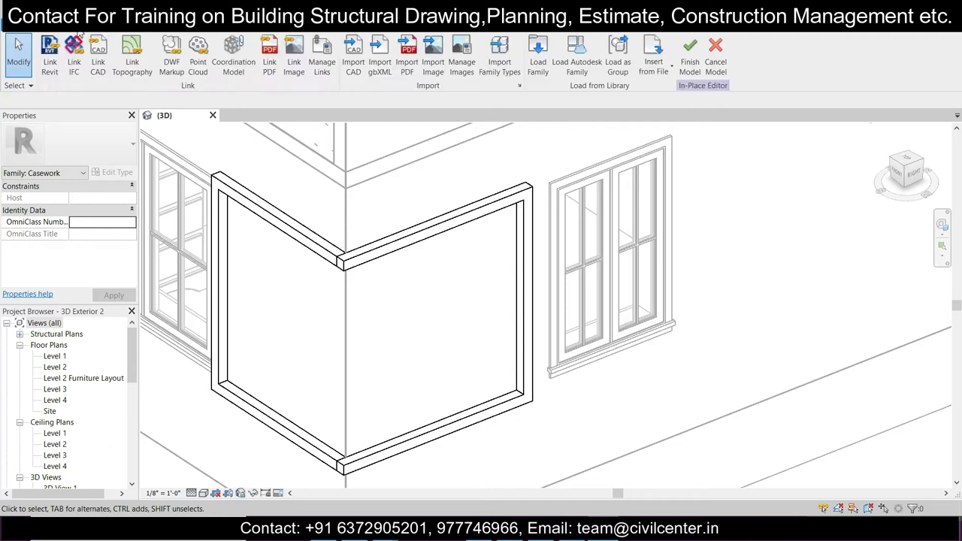
{"action": "left_click", "coordinate": [47, 34]}
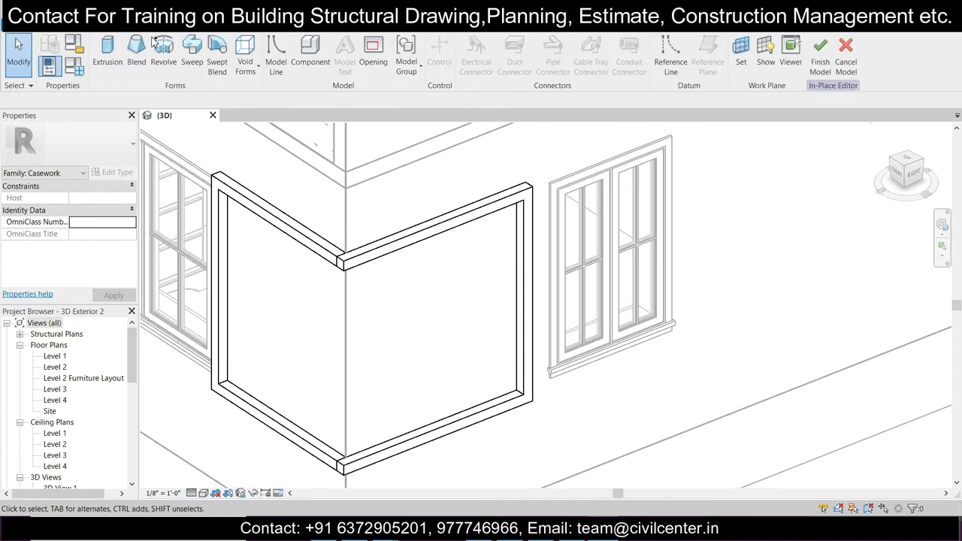
{"action": "left_click", "coordinate": [196, 50]}
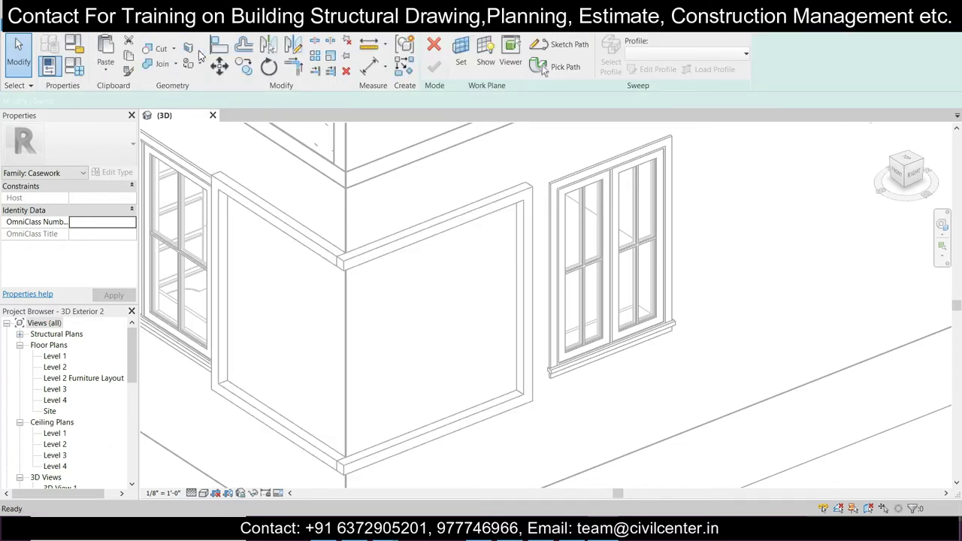
{"action": "left_click", "coordinate": [552, 66]}
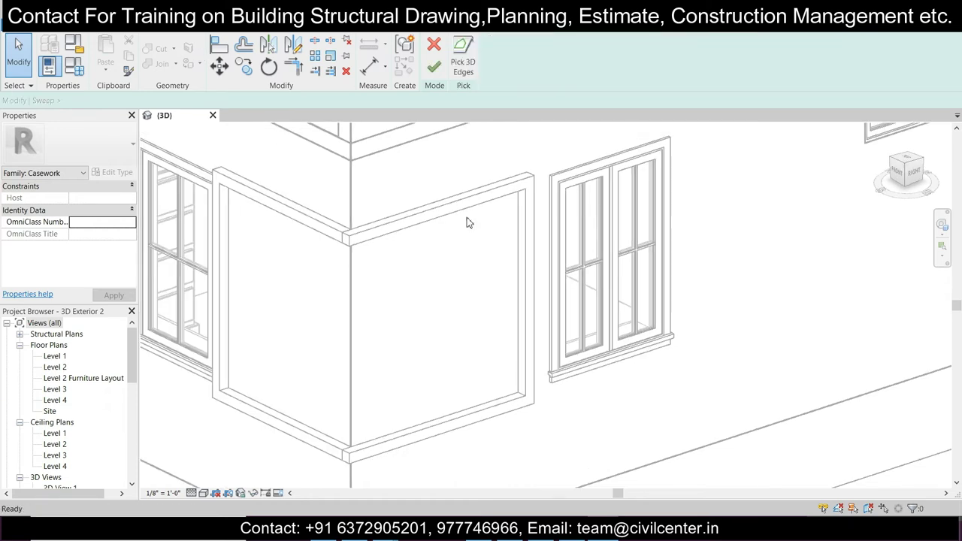
{"action": "left_click", "coordinate": [401, 431]}
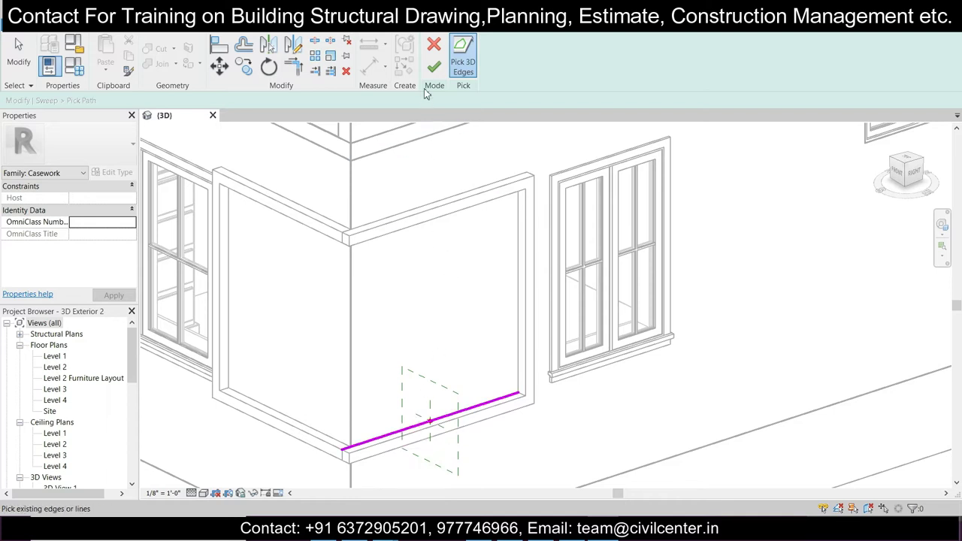
{"action": "scroll", "coordinate": [49, 36], "scroll_direction": "up", "scroll_amount": 6}
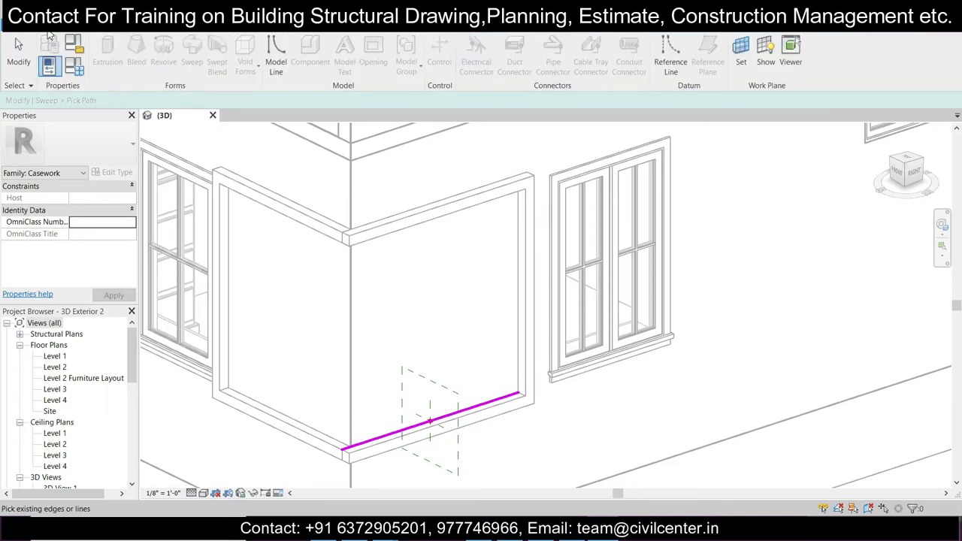
{"action": "left_click", "coordinate": [344, 28]}
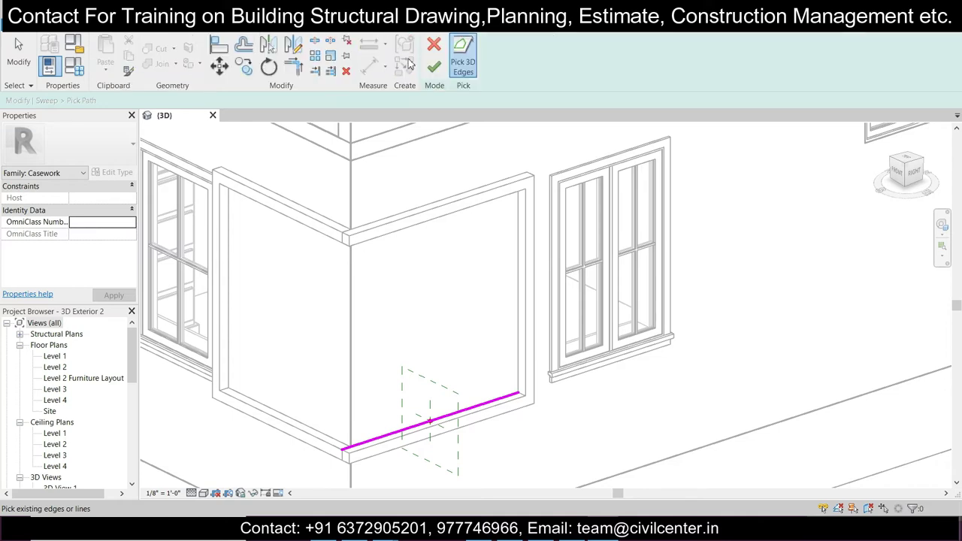
{"action": "left_click", "coordinate": [434, 69]}
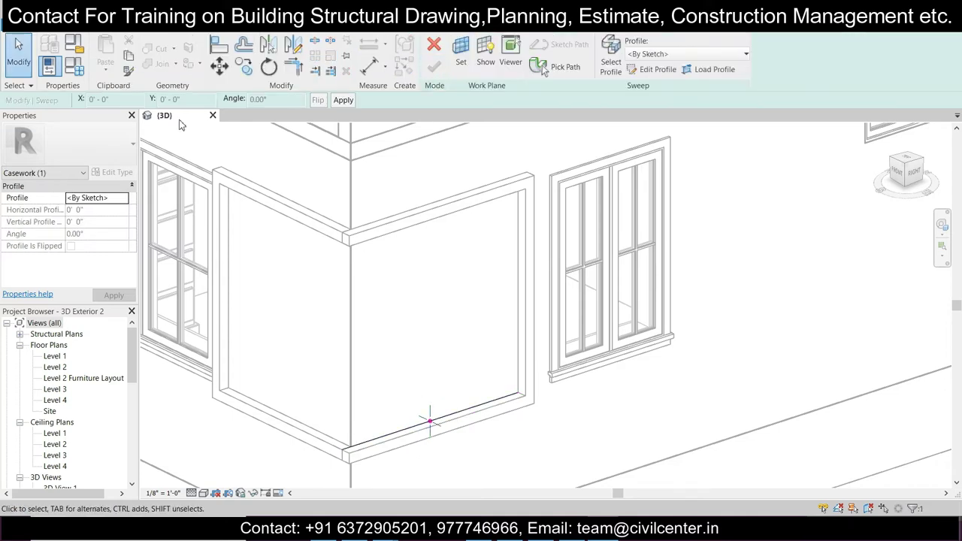
{"action": "left_click", "coordinate": [57, 30]}
{"action": "scroll", "coordinate": [57, 33], "scroll_direction": "down", "scroll_amount": 1}
{"action": "scroll", "coordinate": [57, 33], "scroll_direction": "up", "scroll_amount": 1}
{"action": "scroll", "coordinate": [76, 32], "scroll_direction": "down", "scroll_amount": 1}
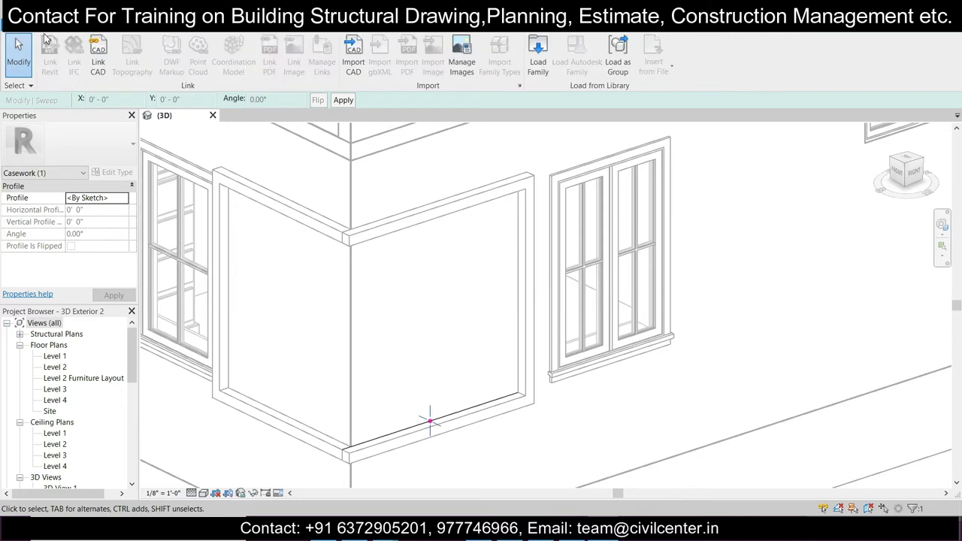
{"action": "left_click", "coordinate": [273, 30]}
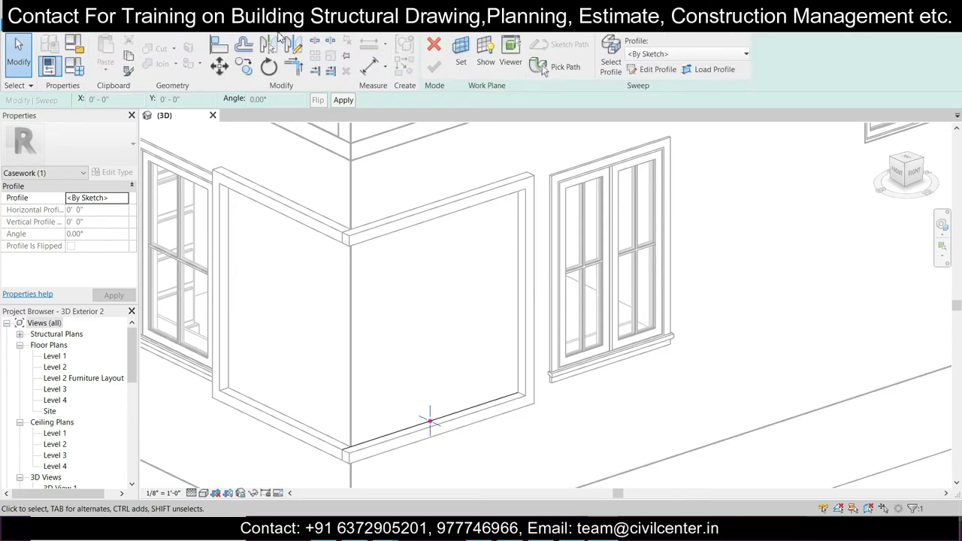
Step: Edit the sweep's sketched profile in the front view, drawing a 3" line out from the wall face and a 6" line upward
{"action": "left_click", "coordinate": [611, 60]}
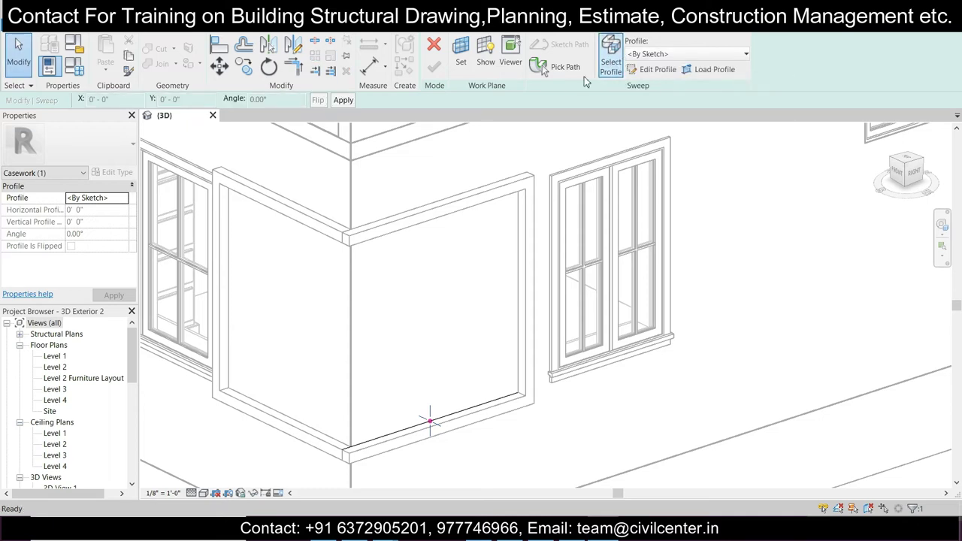
{"action": "left_click", "coordinate": [651, 69]}
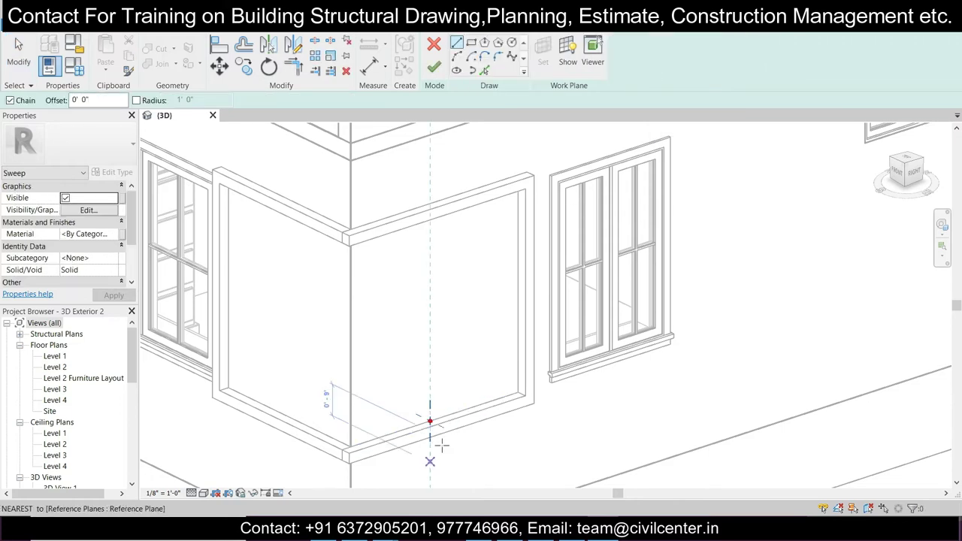
{"action": "left_click", "coordinate": [897, 174]}
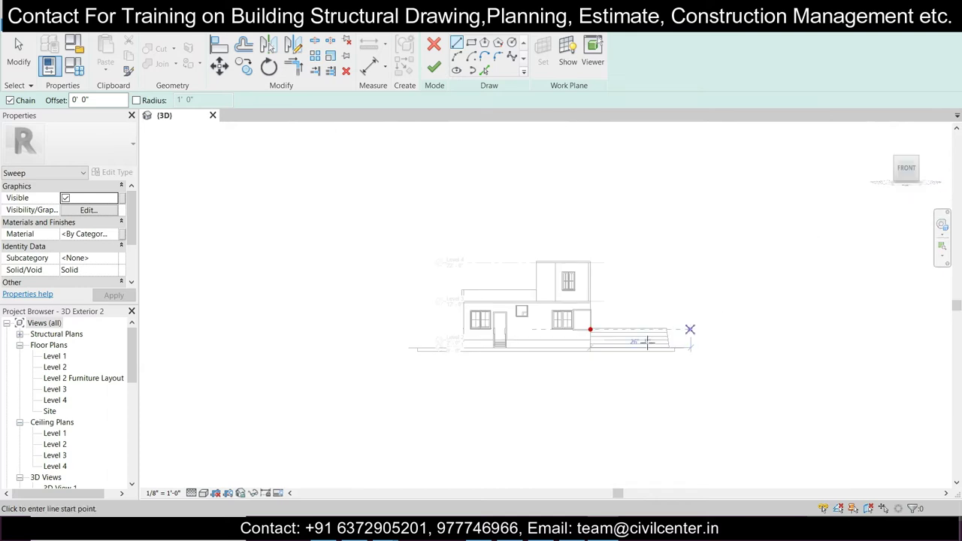
{"action": "scroll", "coordinate": [609, 316], "scroll_direction": "up", "scroll_amount": 8}
{"action": "key", "text": "Escape"}
{"action": "left_click", "coordinate": [457, 43]}
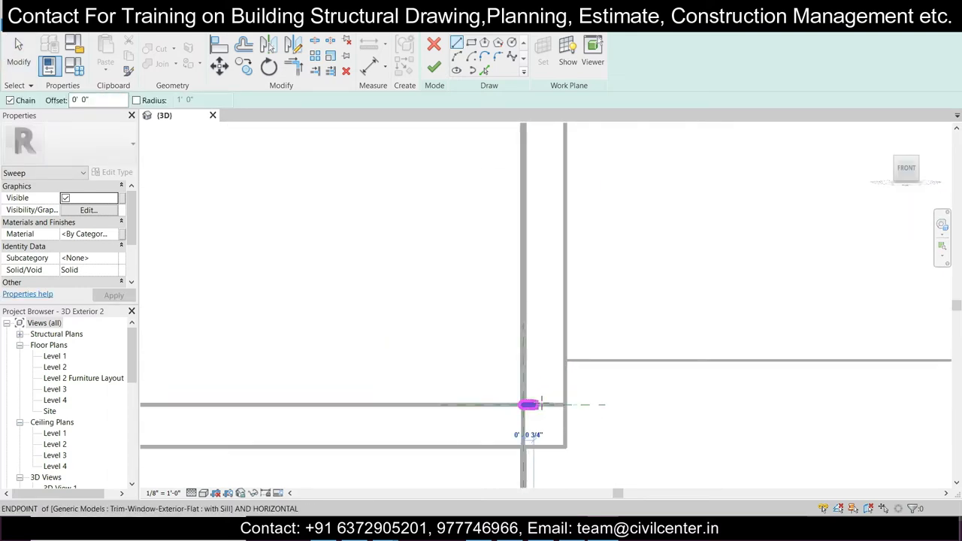
{"action": "left_click", "coordinate": [566, 405]}
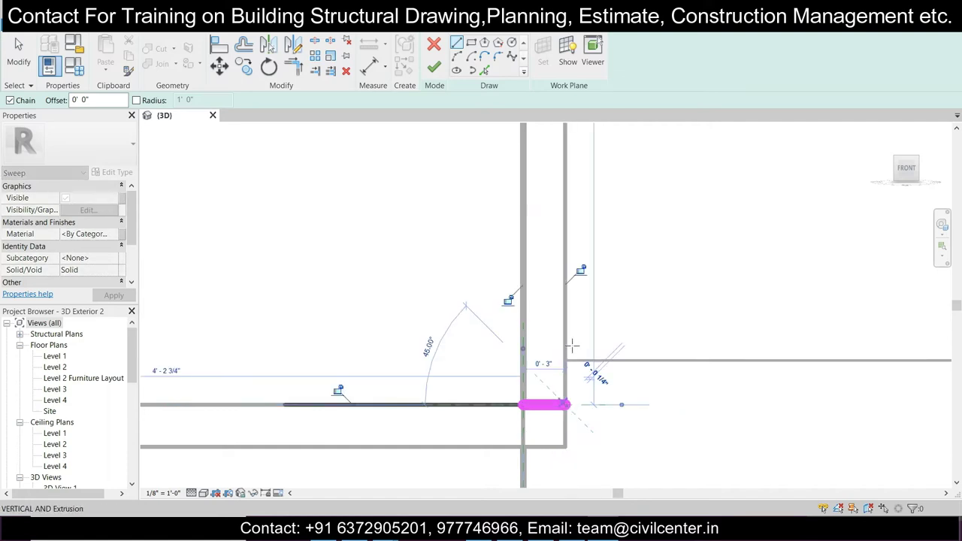
{"action": "type", "text": "2"}
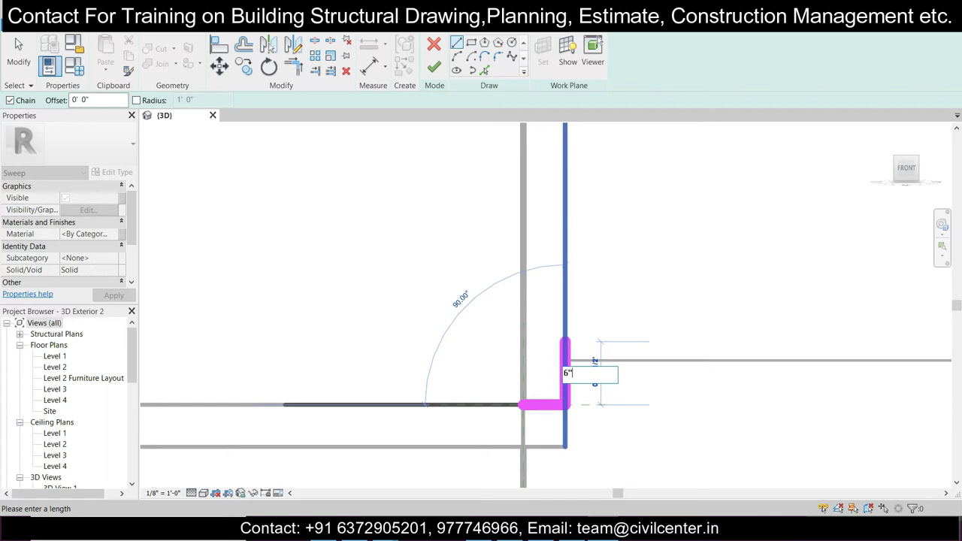
{"action": "key", "text": "Return"}
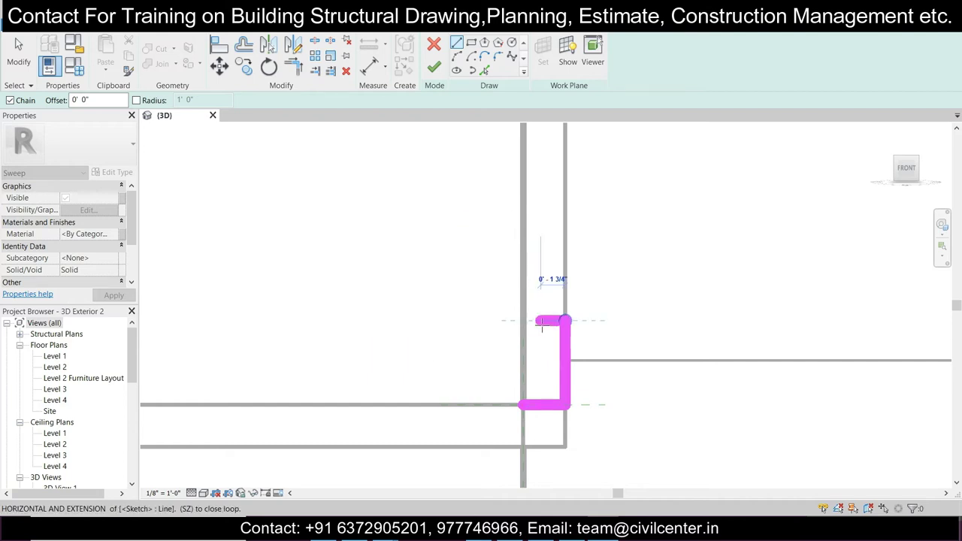
Step: Continue the sweep profile with a 2" line inward toward the wall and a 6" line upward to form a recess
{"action": "type", "text": "2"}
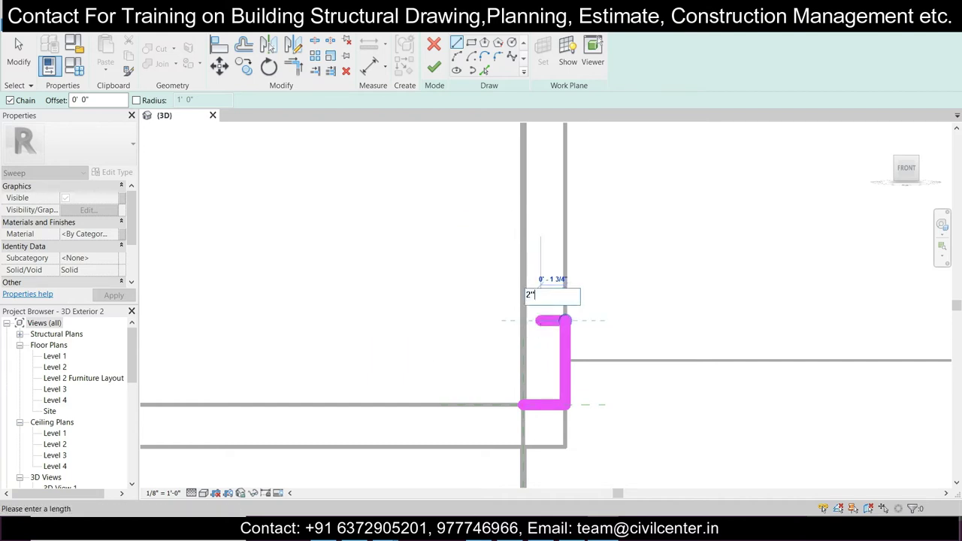
{"action": "type", "text": "\""}
{"action": "key", "text": "Return"}
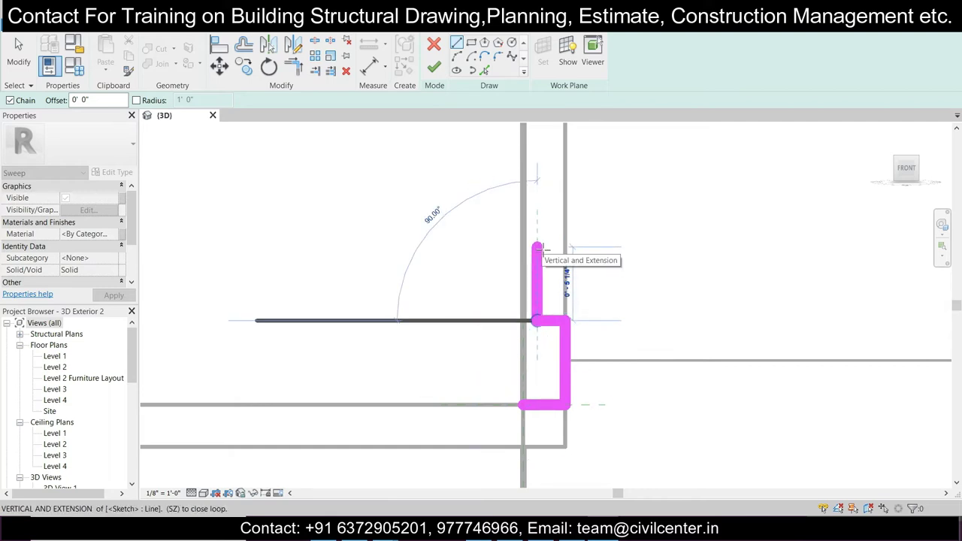
{"action": "type", "text": "6"}
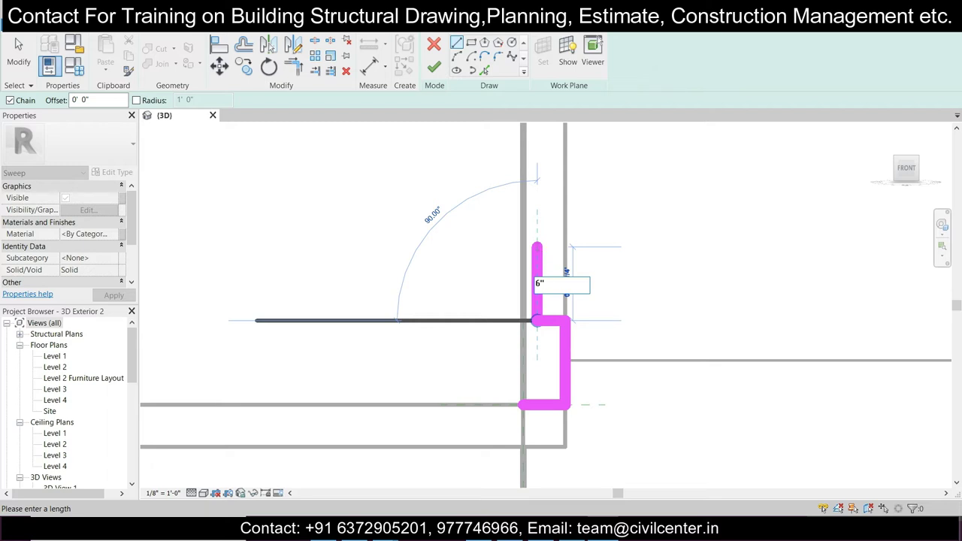
{"action": "type", "text": "\""}
{"action": "key", "text": "Return"}
{"action": "key", "text": "Escape"}
{"action": "key", "text": "Escape"}
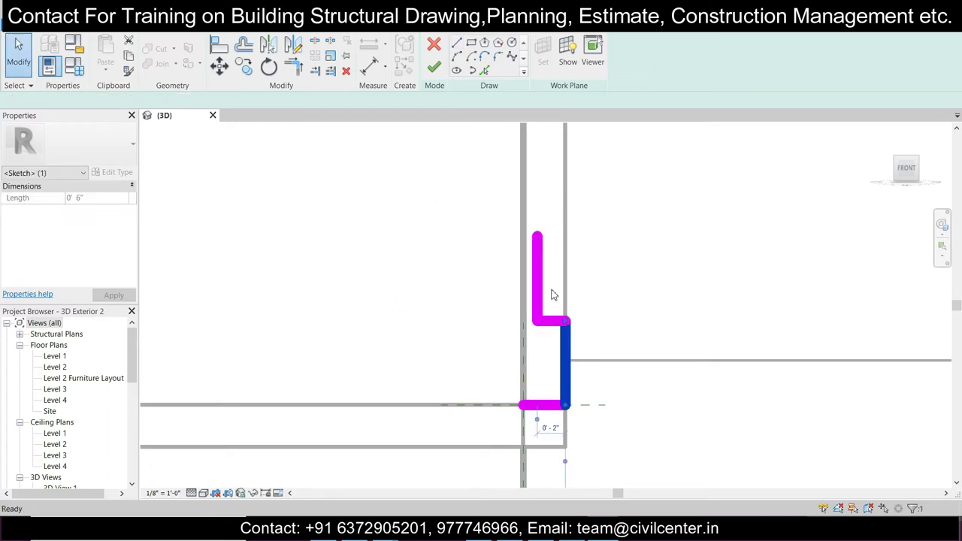
Step: Continue the sweep profile with a 2" line outward, a 6" line upward and a 2" line back inward
{"action": "middle_click_drag", "start_coordinate": [494, 336], "coordinate": [448, 443]}
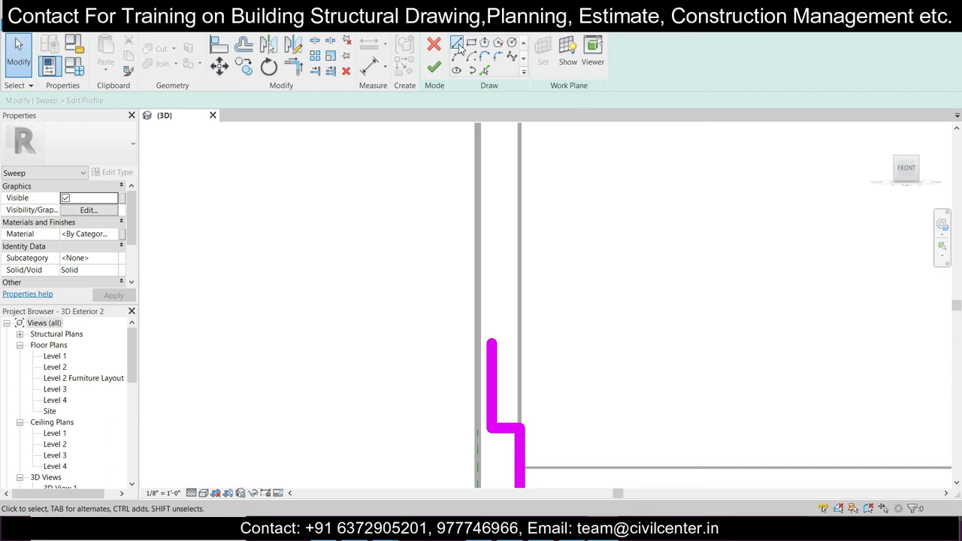
{"action": "left_click", "coordinate": [458, 44]}
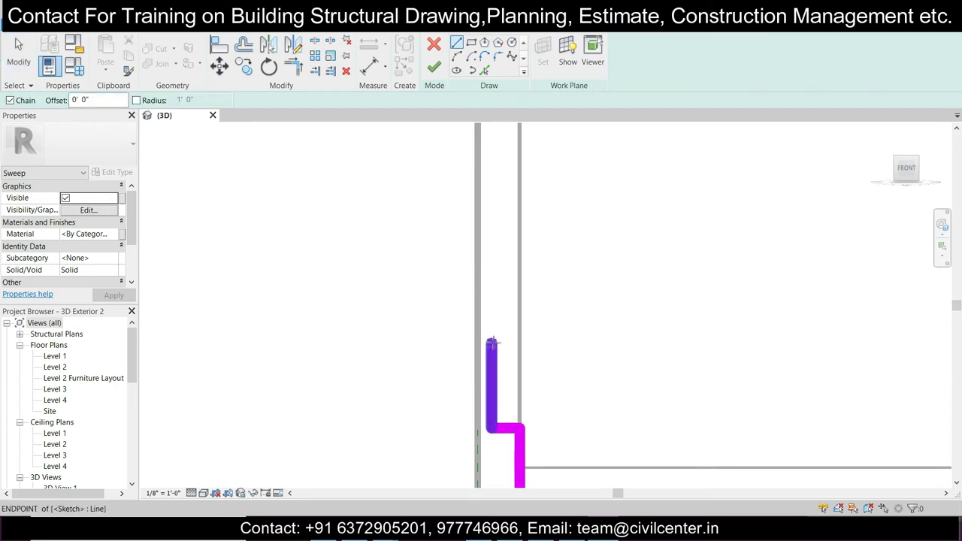
{"action": "left_click", "coordinate": [492, 342]}
{"action": "left_click", "coordinate": [520, 343]}
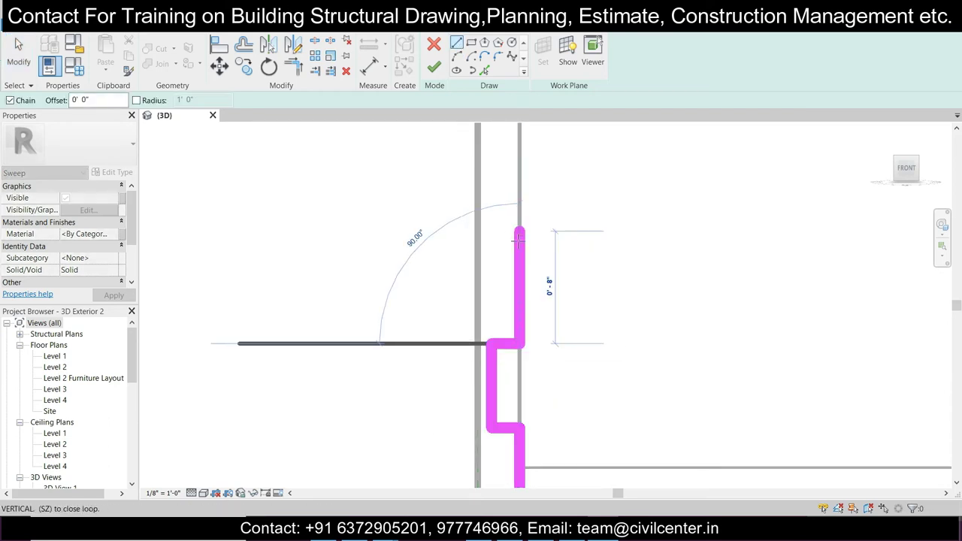
{"action": "type", "text": "6"}
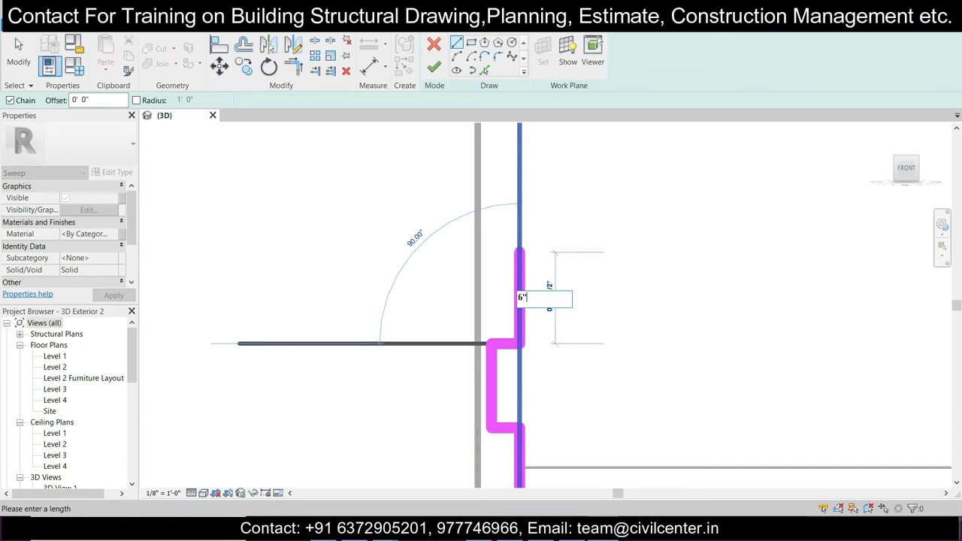
{"action": "key", "text": "Return"}
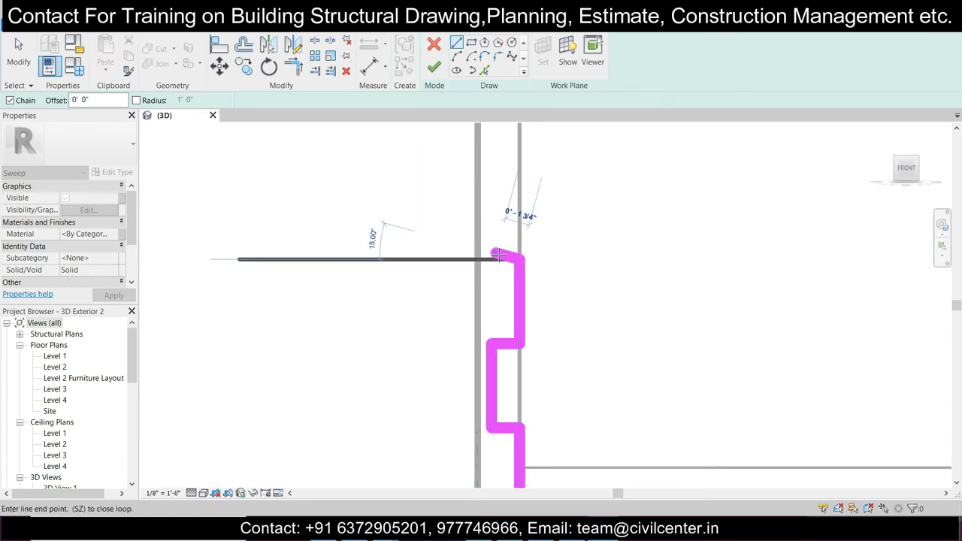
{"action": "left_click", "coordinate": [493, 258]}
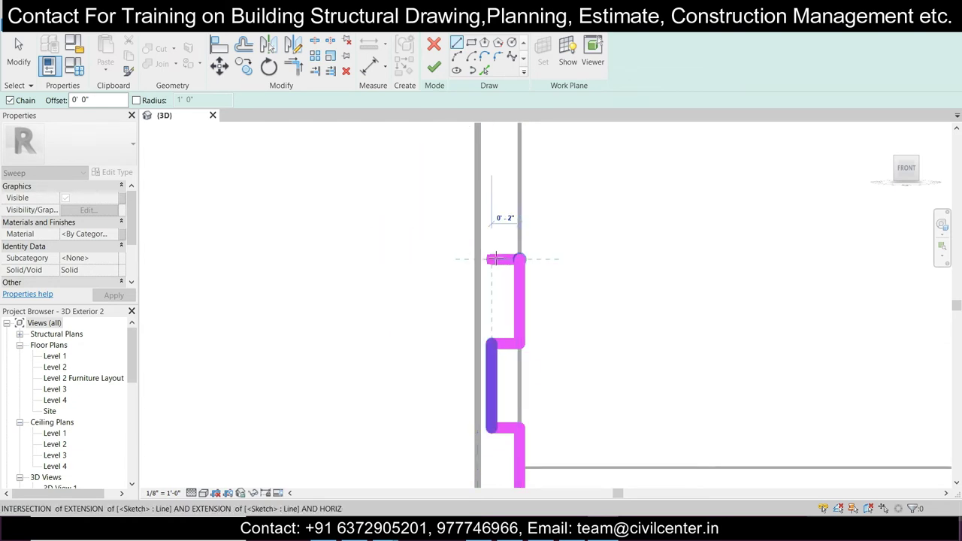
{"action": "key", "text": "Escape"}
{"action": "key", "text": "Escape"}
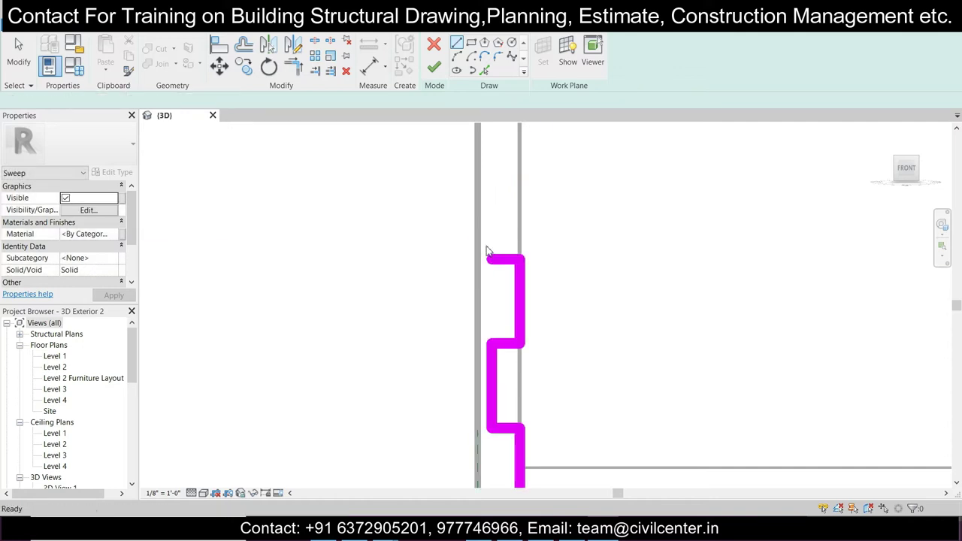
Step: Copy the profile's upper four step lines end to end upward as multiple copies until just below the band's upper rail
{"action": "mouse_move", "coordinate": [485, 246]}
{"action": "left_mouse_down"}
{"action": "mouse_move", "coordinate": [544, 311]}
{"action": "mouse_move", "coordinate": [524, 321]}
{"action": "left_mouse_up"}
{"action": "left_click", "coordinate": [525, 321]}
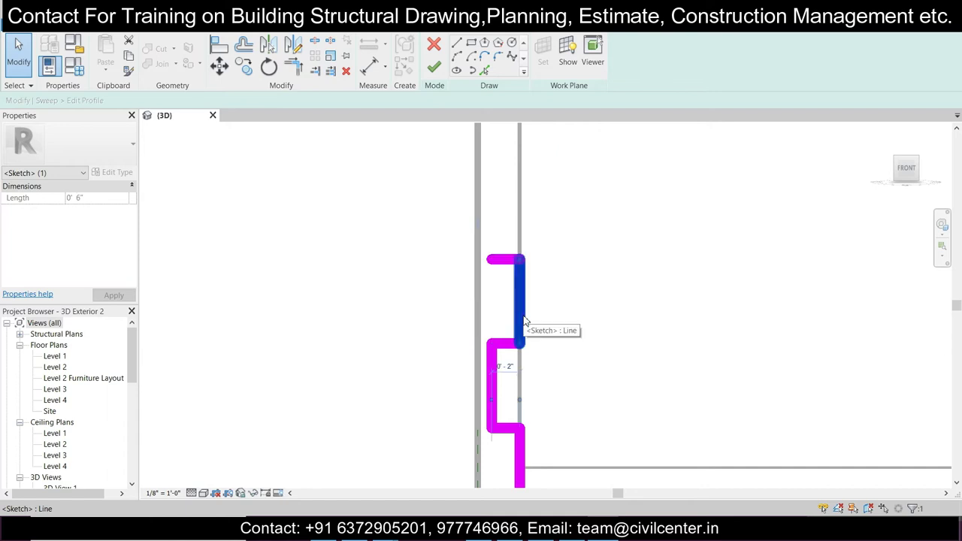
{"action": "left_click", "coordinate": [498, 261], "text": "ctrl"}
{"action": "left_click", "coordinate": [507, 343], "text": "ctrl"}
{"action": "left_click", "coordinate": [493, 376], "text": "ctrl"}
{"action": "scroll", "coordinate": [626, 325], "scroll_direction": "down", "scroll_amount": 3}
{"action": "middle_click_drag", "start_coordinate": [630, 333], "coordinate": [618, 380]}
{"action": "scroll", "coordinate": [613, 370], "scroll_direction": "up", "scroll_amount": 1}
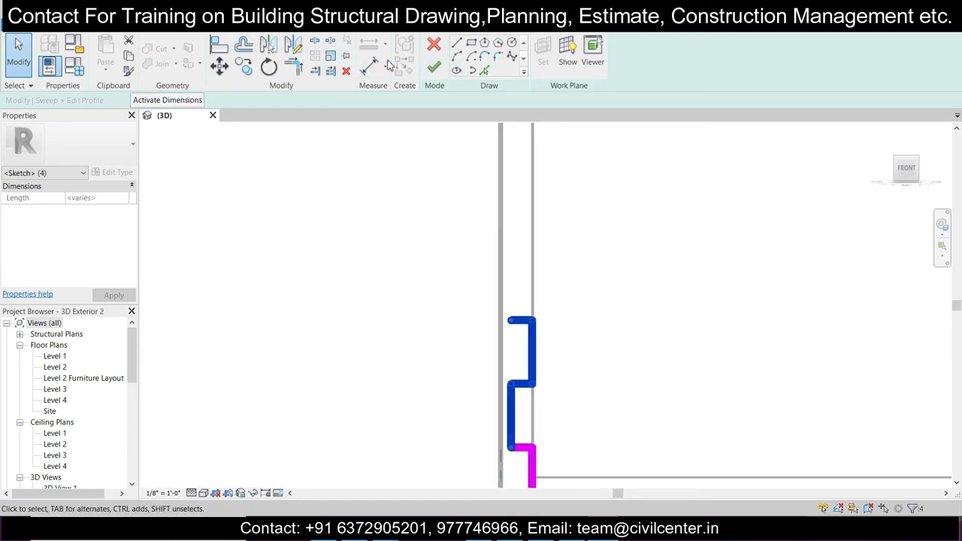
{"action": "left_click", "coordinate": [244, 66]}
{"action": "left_click", "coordinate": [535, 376]}
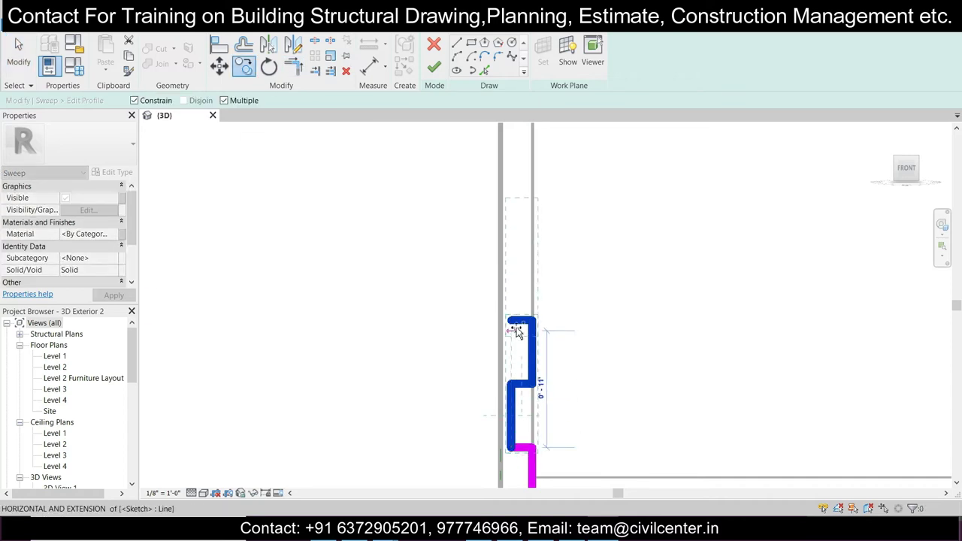
{"action": "middle_click_drag", "start_coordinate": [534, 235], "coordinate": [537, 351]}
{"action": "left_click", "coordinate": [515, 308]}
{"action": "middle_click_drag", "start_coordinate": [515, 271], "coordinate": [522, 424]}
{"action": "left_click", "coordinate": [513, 301]}
{"action": "left_click", "coordinate": [527, 342]}
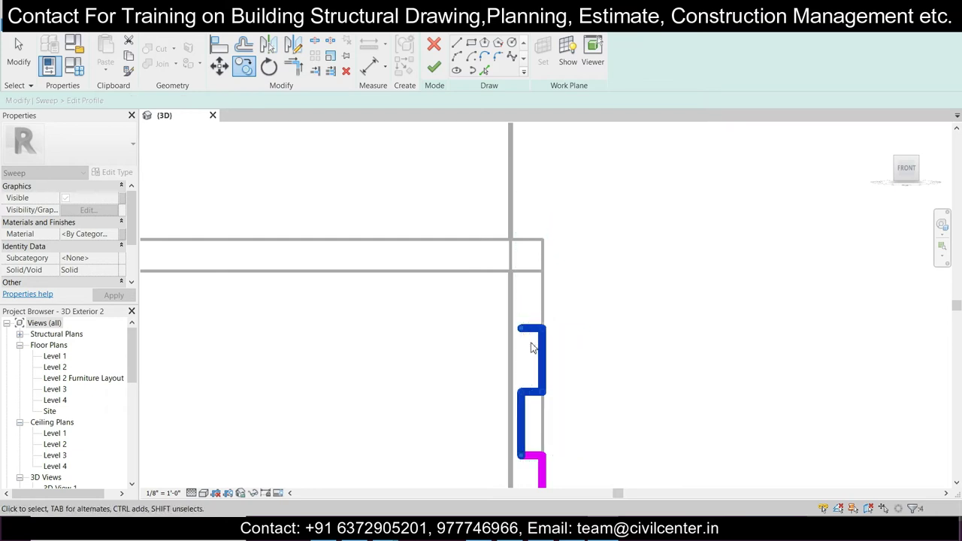
{"action": "key", "text": "Escape"}
{"action": "key", "text": "Escape"}
{"action": "scroll", "coordinate": [562, 321], "scroll_direction": "up", "scroll_amount": 1}
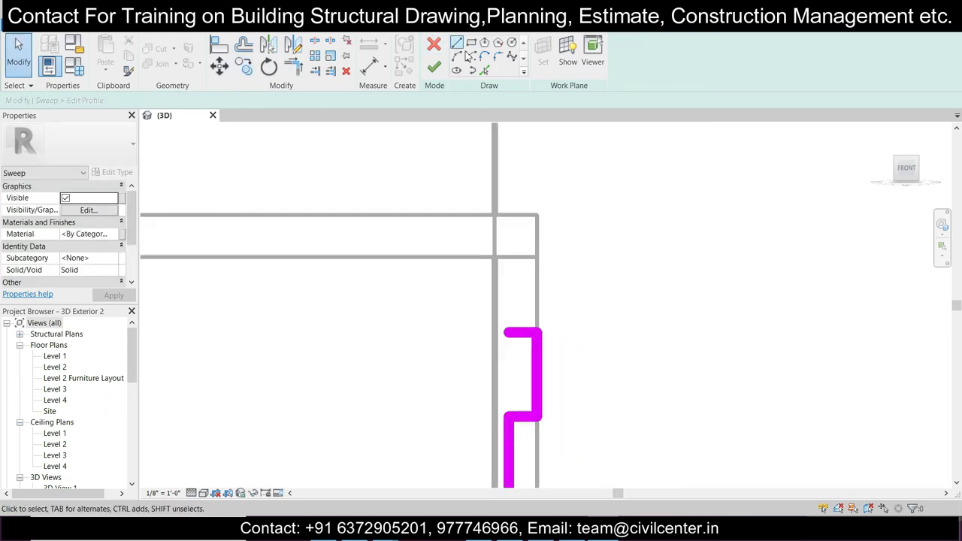
Step: Close the profile with lines up to the upper rail's underside, in to the wall face and down to the start, and finish the sketch
{"action": "left_click", "coordinate": [457, 43]}
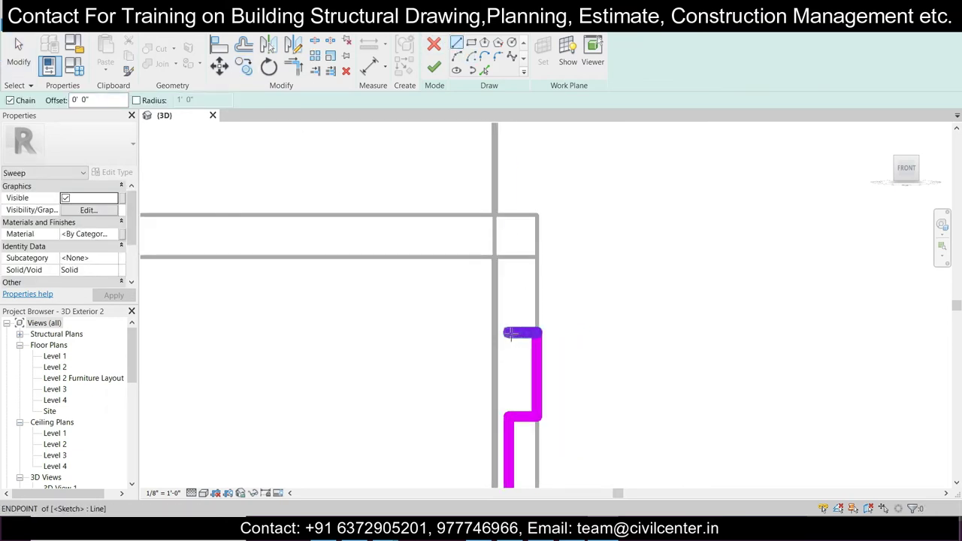
{"action": "left_click", "coordinate": [510, 333]}
{"action": "left_click", "coordinate": [509, 258]}
{"action": "left_click", "coordinate": [495, 259]}
{"action": "scroll", "coordinate": [502, 425], "scroll_direction": "down", "scroll_amount": 1}
{"action": "middle_click_drag", "start_coordinate": [502, 425], "coordinate": [460, 126]}
{"action": "middle_click_drag", "start_coordinate": [460, 431], "coordinate": [454, 159]}
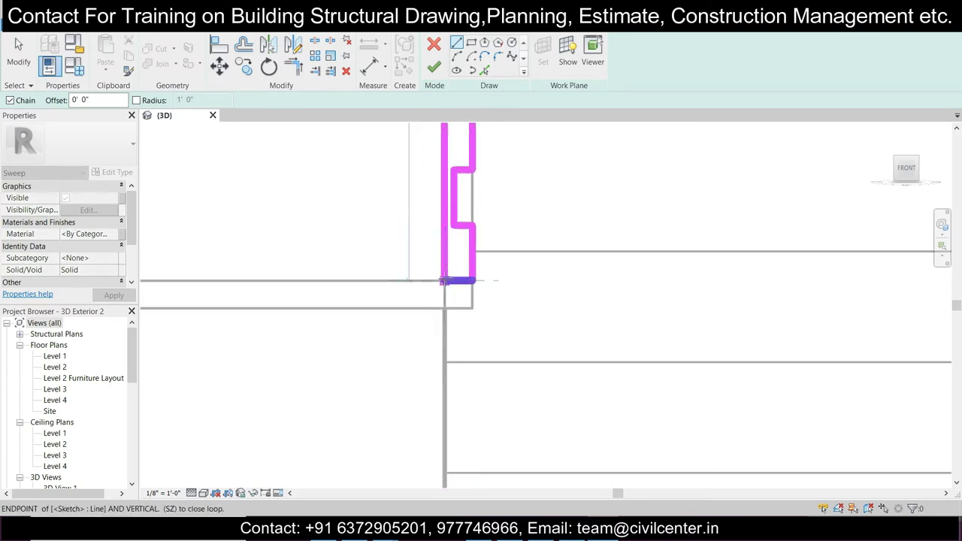
{"action": "left_click", "coordinate": [443, 280]}
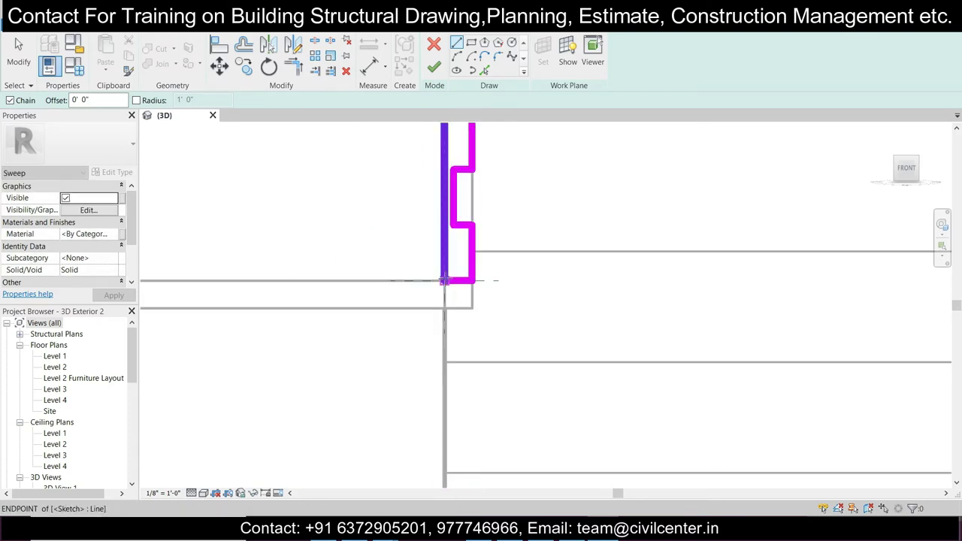
{"action": "left_click", "coordinate": [432, 68]}
Step: Finish the sweep to fill the side-wall opening with the stepped panel and view the corner from an angle
{"action": "middle_click_drag", "start_coordinate": [519, 307], "coordinate": [511, 370], "text": "shift"}
{"action": "scroll", "coordinate": [519, 406], "scroll_direction": "down", "scroll_amount": 4}
{"action": "middle_click_drag", "start_coordinate": [526, 406], "coordinate": [541, 458]}
{"action": "scroll", "coordinate": [526, 409], "scroll_direction": "up", "scroll_amount": 1}
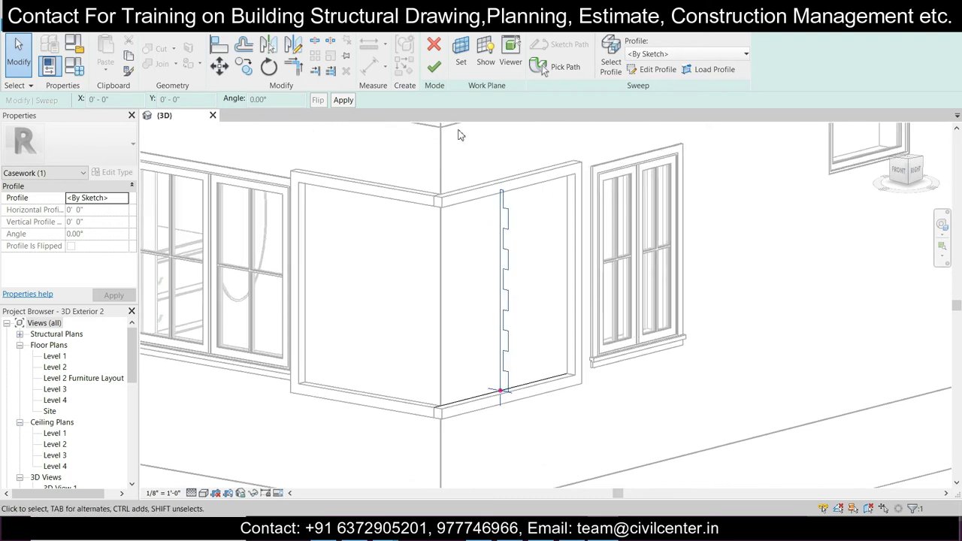
{"action": "left_click", "coordinate": [434, 67]}
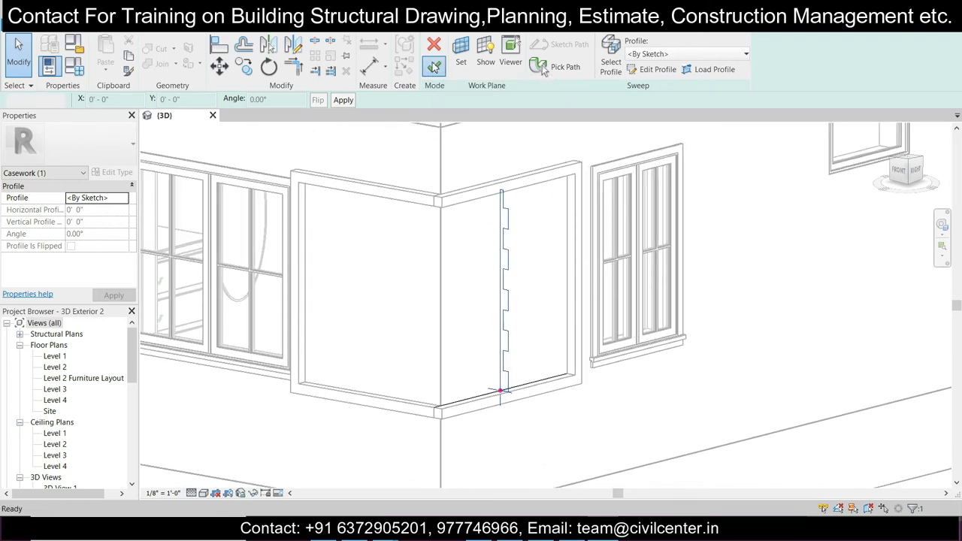
{"action": "left_click", "coordinate": [610, 404]}
{"action": "middle_click_drag", "start_coordinate": [610, 404], "coordinate": [591, 451], "text": "shift"}
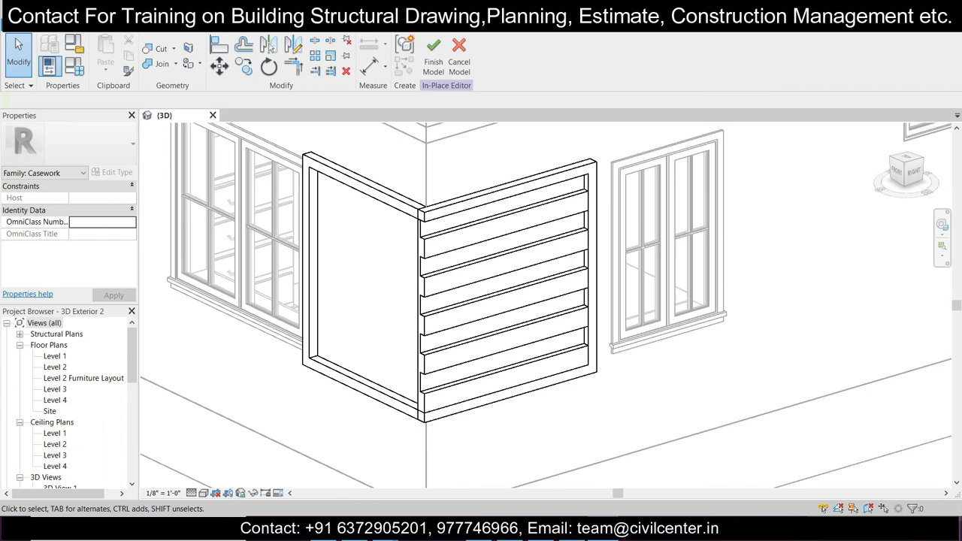
Step: Start a new Sweep in the in-place Casework model for the band's empty front-wall opening
{"action": "left_click", "coordinate": [80, 33]}
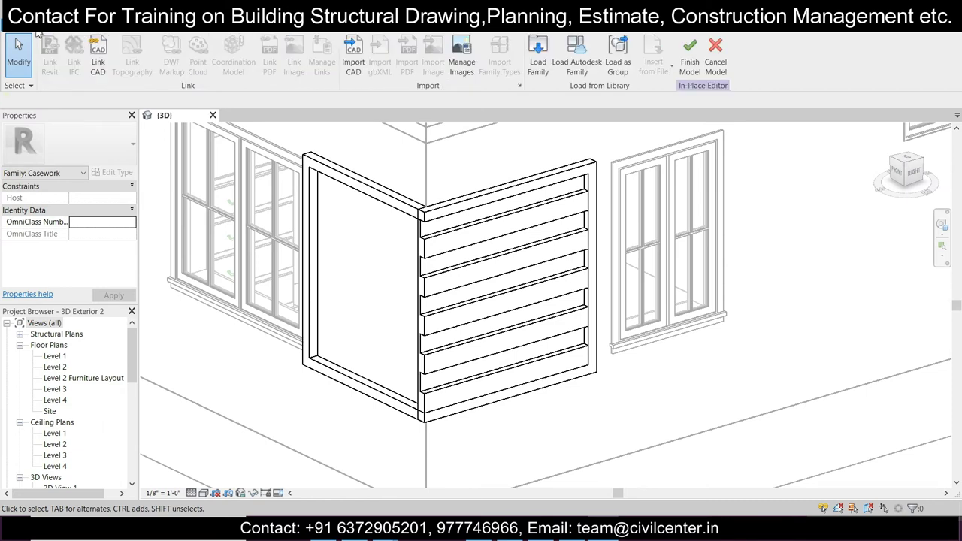
{"action": "left_click", "coordinate": [50, 32]}
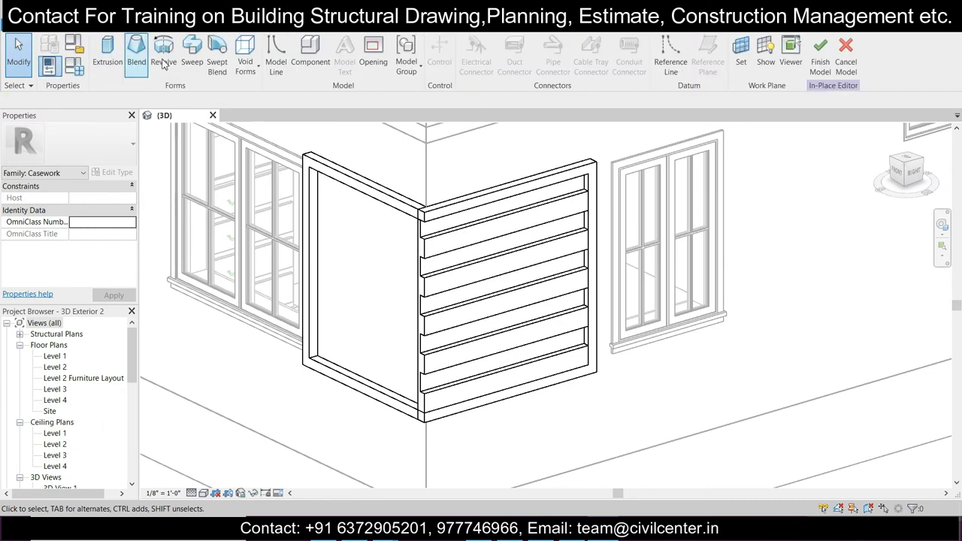
{"action": "left_click", "coordinate": [192, 51]}
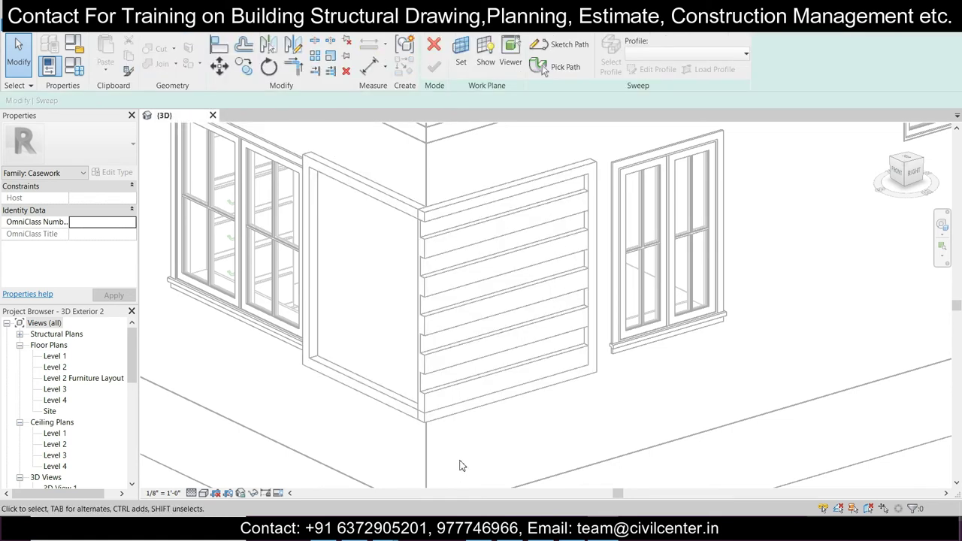
{"action": "left_click", "coordinate": [462, 56]}
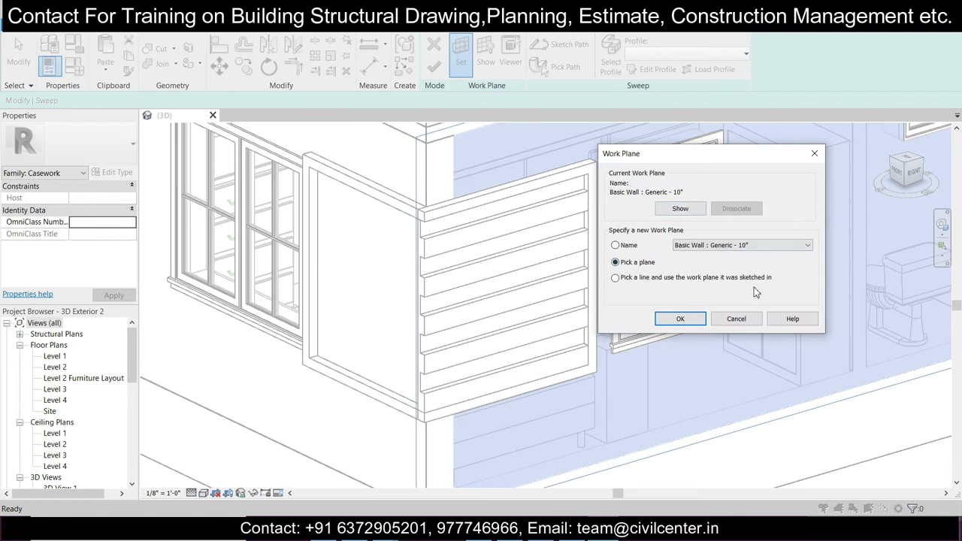
{"action": "left_click", "coordinate": [680, 319]}
{"action": "left_click", "coordinate": [241, 173]}
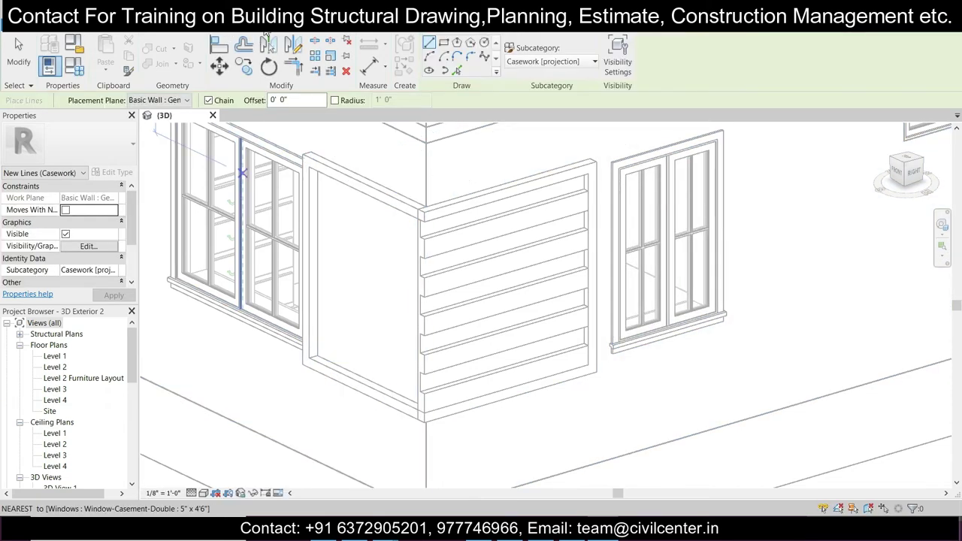
{"action": "key", "text": "Escape"}
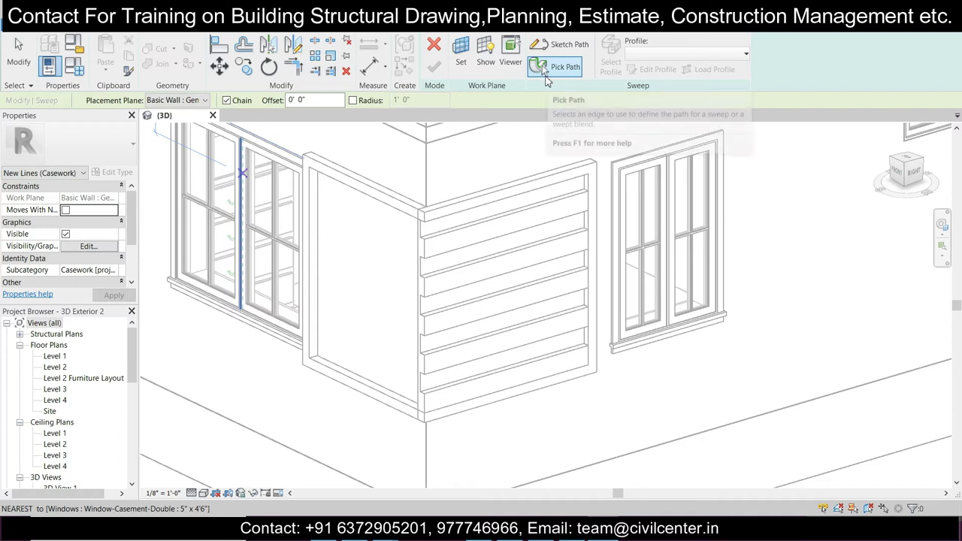
Step: Define the sweep path by picking the inner edge of the front-wall band's lower rail, and finish it in the left view
{"action": "left_click", "coordinate": [542, 65]}
{"action": "left_click", "coordinate": [371, 383]}
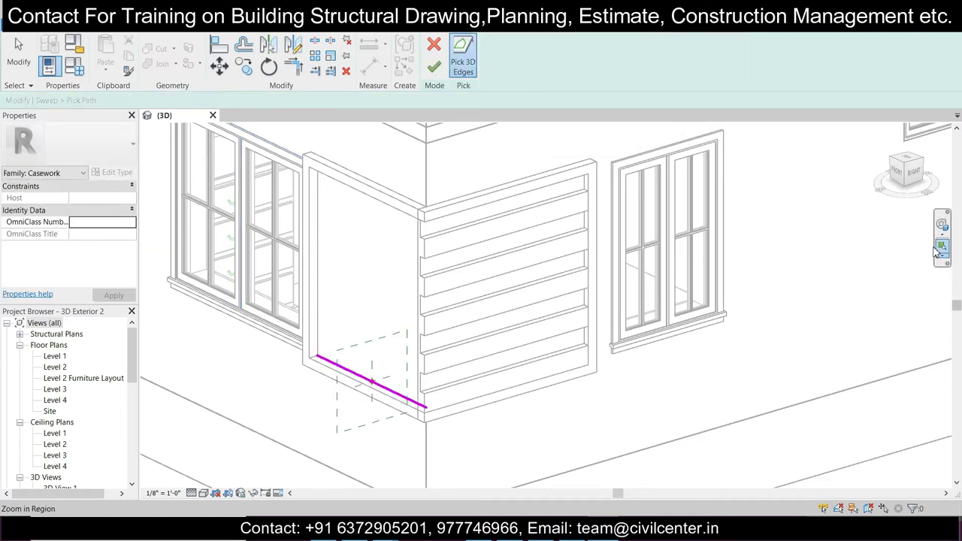
{"action": "middle_click_drag", "start_coordinate": [820, 259], "coordinate": [921, 282], "text": "shift"}
{"action": "middle_click_drag", "start_coordinate": [851, 292], "coordinate": [937, 307], "text": "shift"}
{"action": "left_click", "coordinate": [898, 178]}
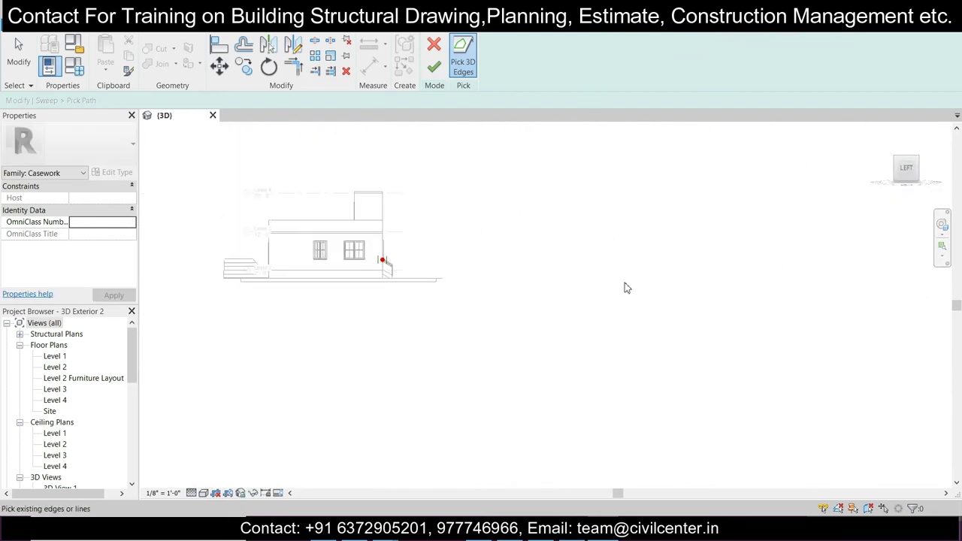
{"action": "scroll", "coordinate": [677, 294], "scroll_direction": "up", "scroll_amount": 4}
{"action": "scroll", "coordinate": [542, 337], "scroll_direction": "up", "scroll_amount": 8}
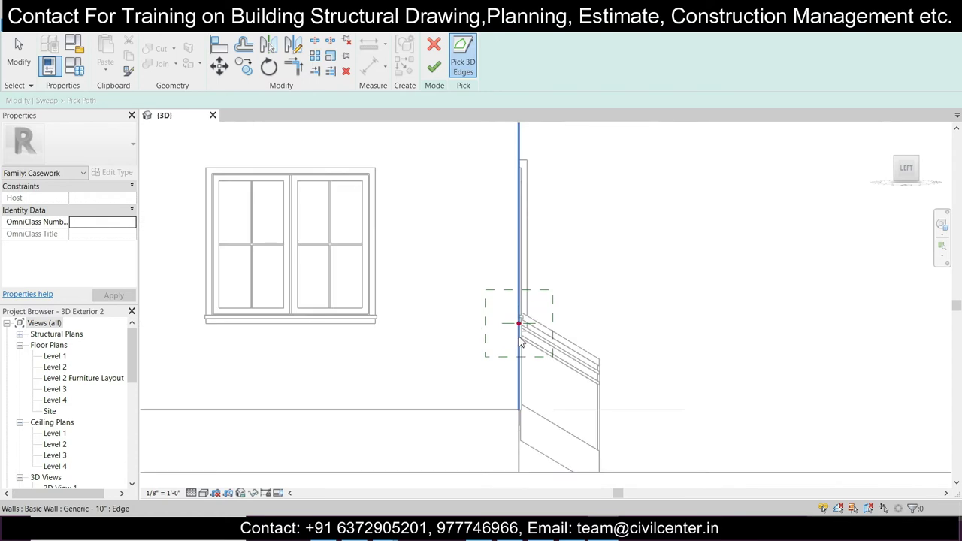
{"action": "left_click", "coordinate": [434, 68]}
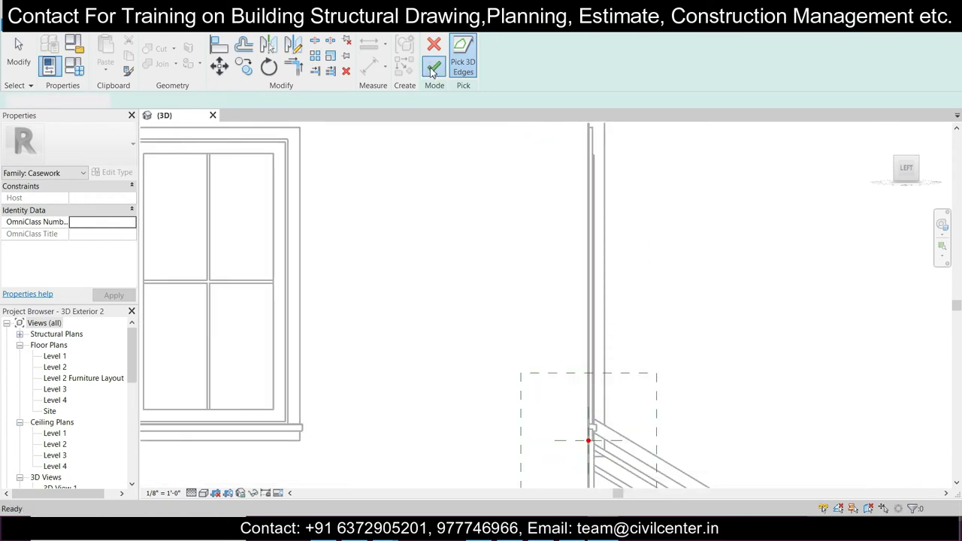
Step: Edit the sweep's profile, drawing a 3" line out from the wall face, a 6" line upward and a 2" line inward
{"action": "left_click", "coordinate": [659, 70]}
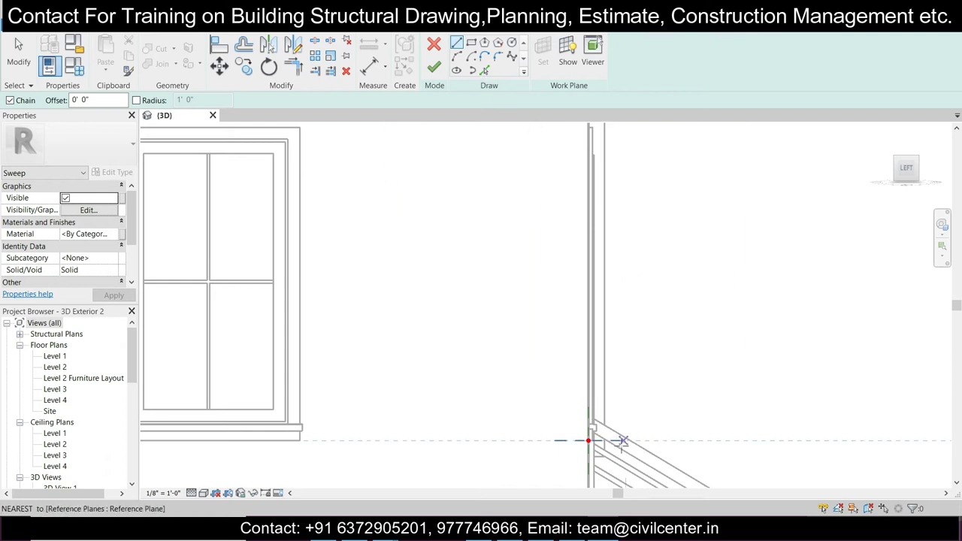
{"action": "scroll", "coordinate": [591, 441], "scroll_direction": "up", "scroll_amount": 3}
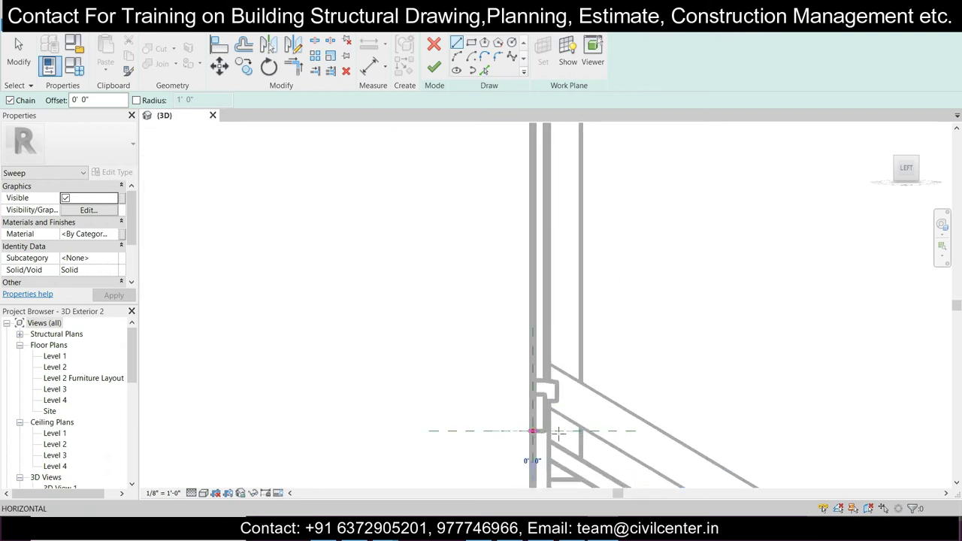
{"action": "left_click", "coordinate": [531, 430]}
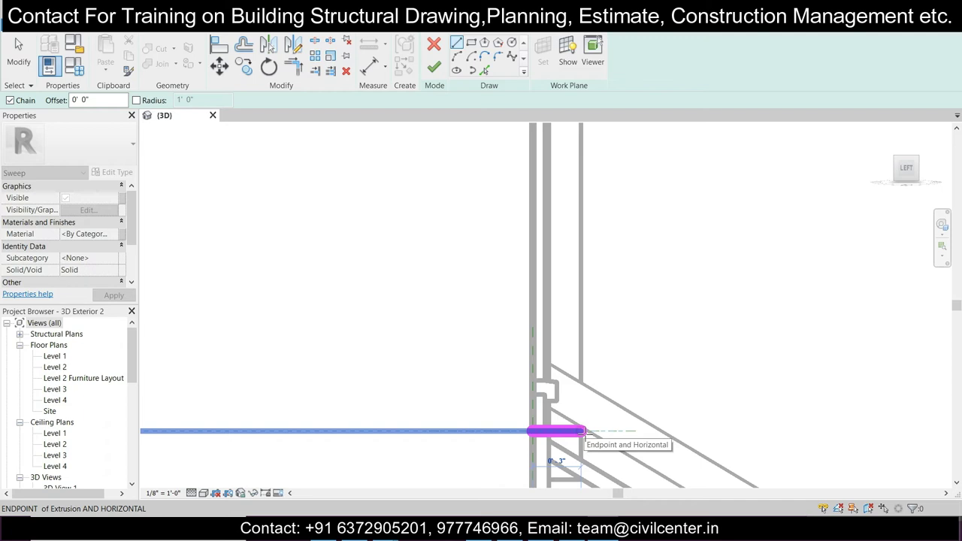
{"action": "left_click", "coordinate": [583, 431]}
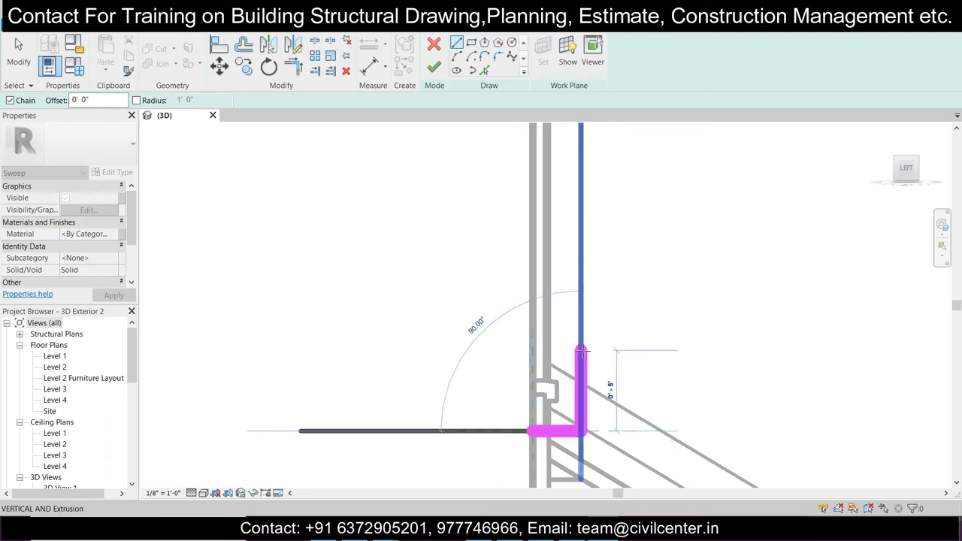
{"action": "type", "text": "6"}
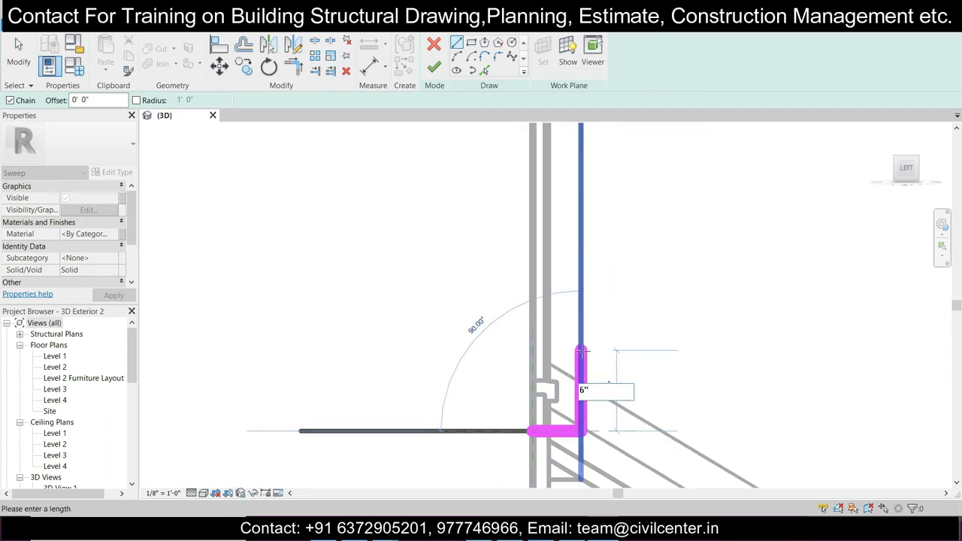
{"action": "key", "text": "Return"}
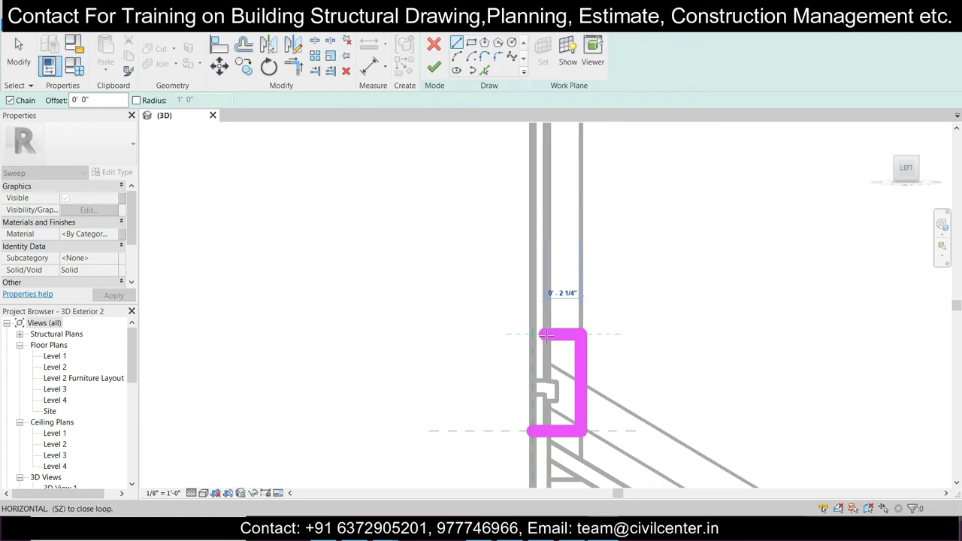
{"action": "type", "text": "2\""}
{"action": "key", "text": "Return"}
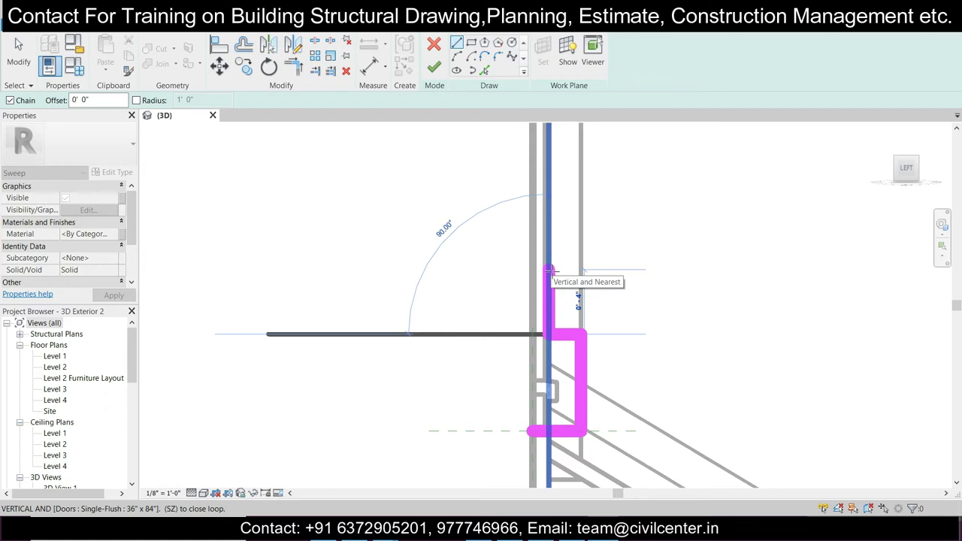
Step: Continue the sweep profile with a 2" line upward, a 2" line outward, a 6" line upward and a 2" line inward
{"action": "type", "text": "2"}
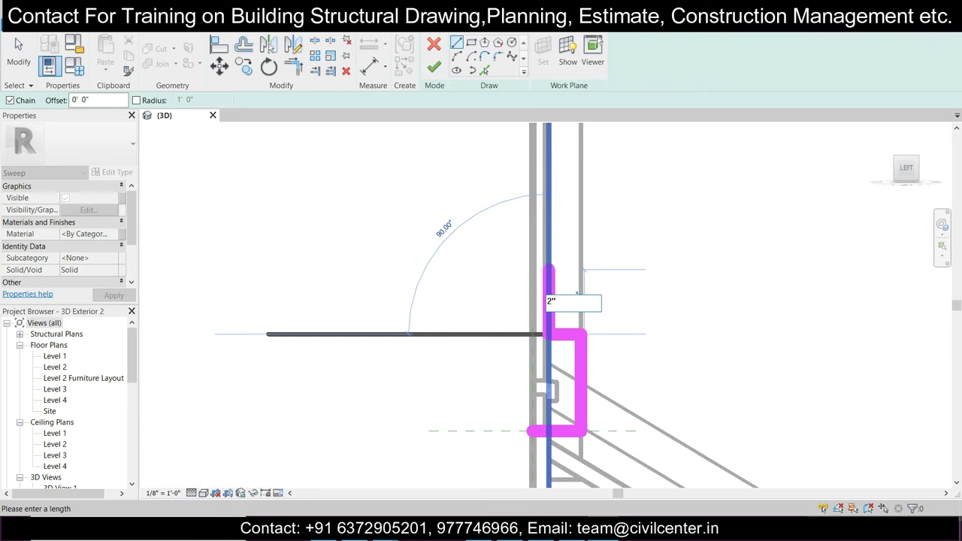
{"action": "key", "text": "Return"}
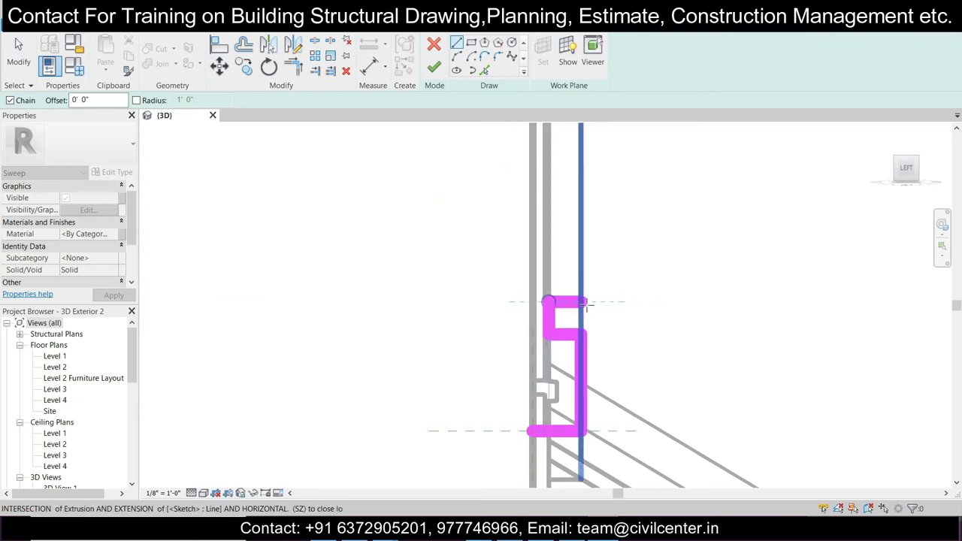
{"action": "left_click", "coordinate": [586, 303]}
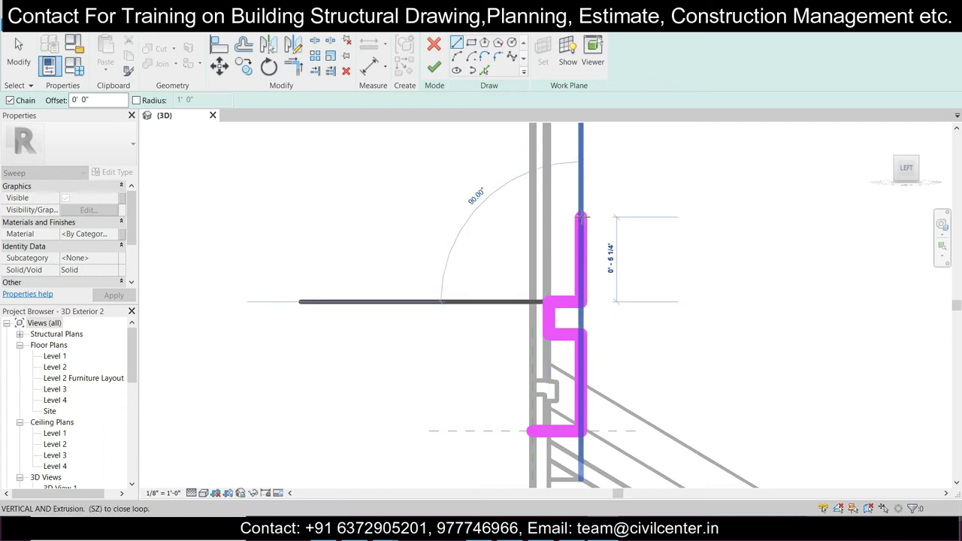
{"action": "type", "text": "6"}
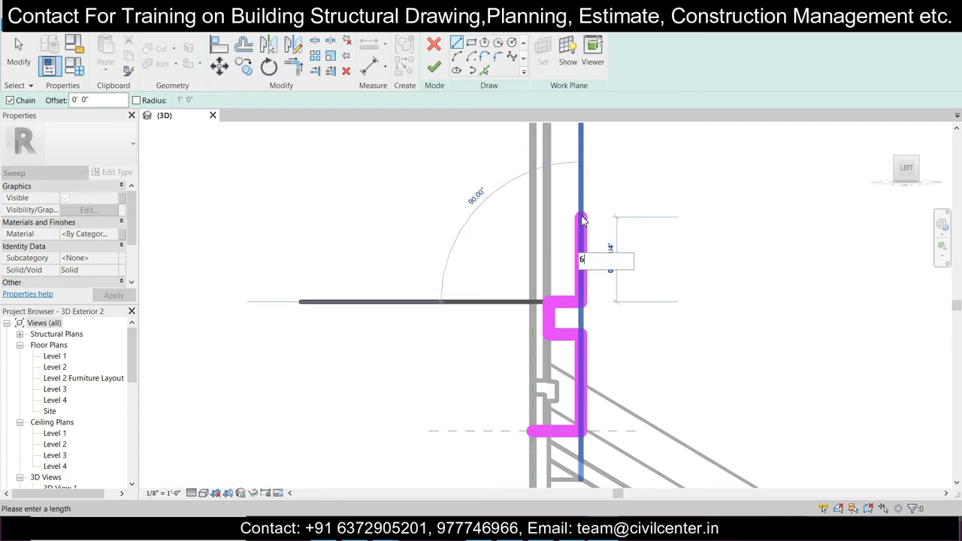
{"action": "key", "text": "Return"}
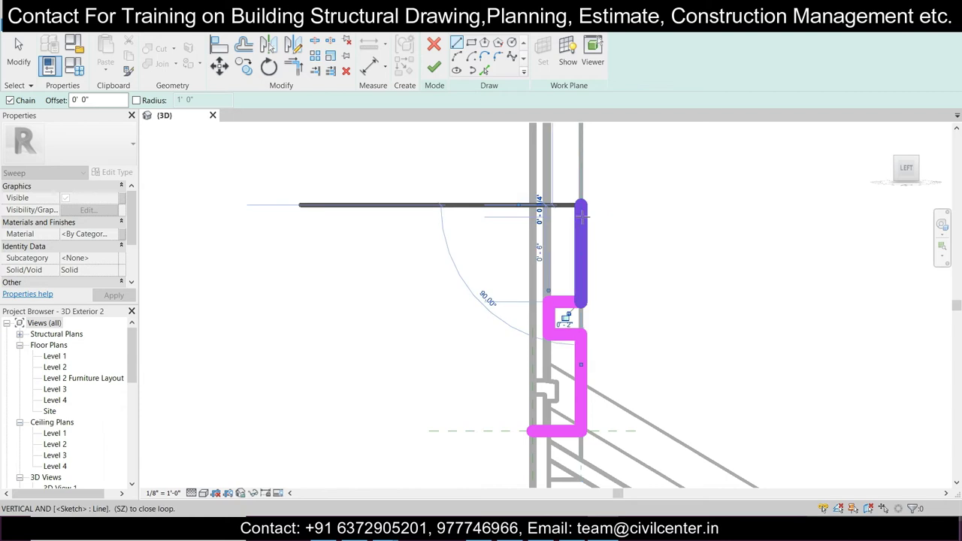
{"action": "left_click", "coordinate": [552, 204]}
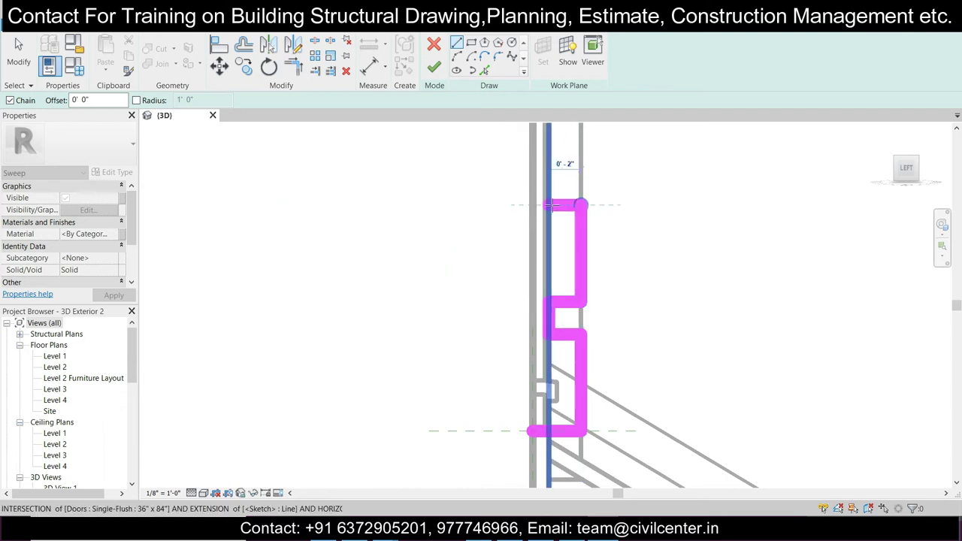
{"action": "left_click", "coordinate": [552, 205]}
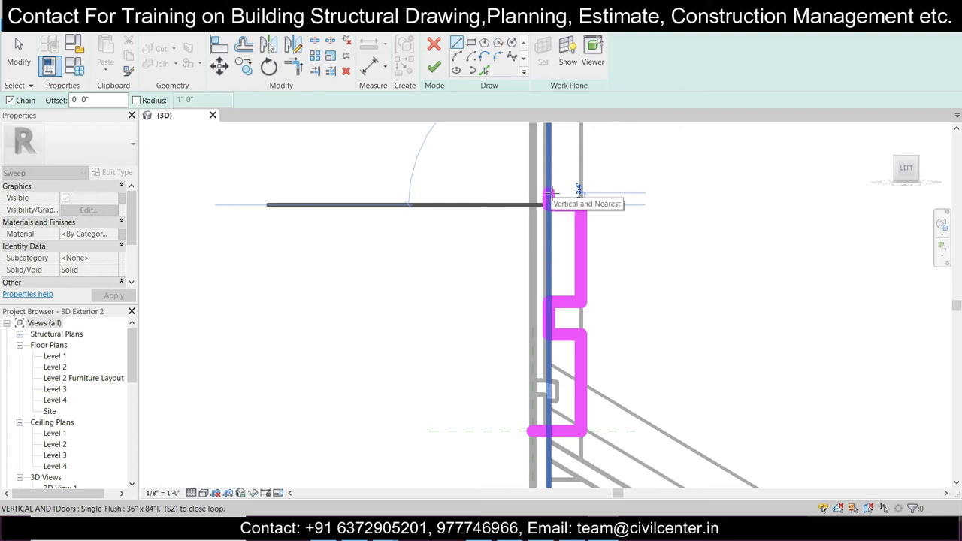
{"action": "key", "text": "Escape"}
{"action": "key", "text": "Escape"}
Step: Copy the upper four lines of the stepped profile so the copy starts at the profile's top inner endpoint
{"action": "mouse_move", "coordinate": [538, 198]}
{"action": "left_mouse_down"}
{"action": "mouse_move", "coordinate": [606, 248]}
{"action": "mouse_move", "coordinate": [636, 306]}
{"action": "left_mouse_up"}
{"action": "left_click", "coordinate": [577, 271], "text": "ctrl"}
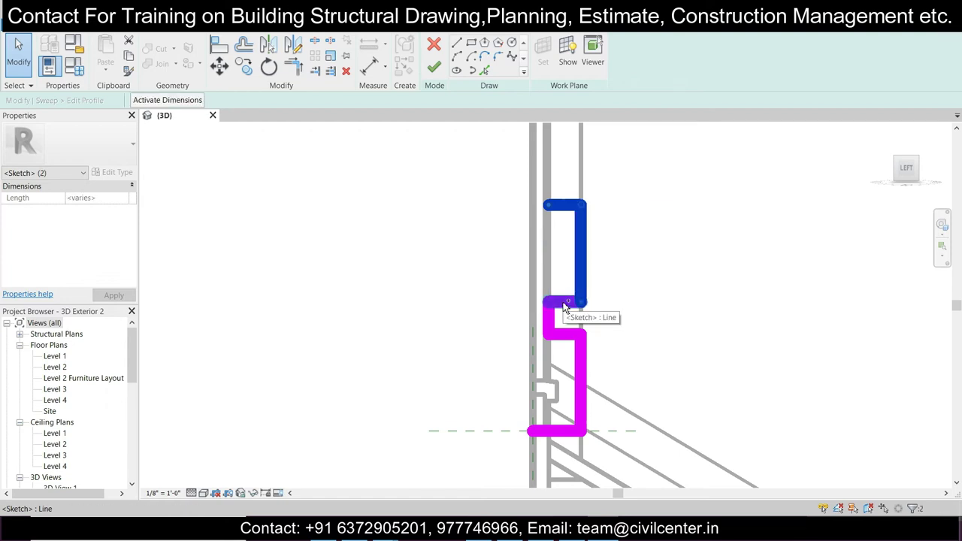
{"action": "left_click", "coordinate": [565, 306], "text": "ctrl"}
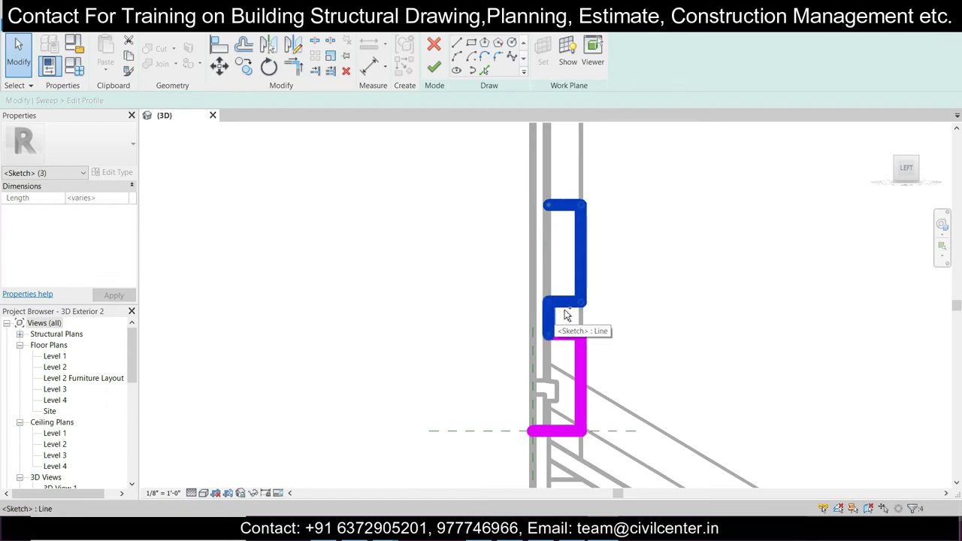
{"action": "left_click", "coordinate": [558, 319], "text": "ctrl"}
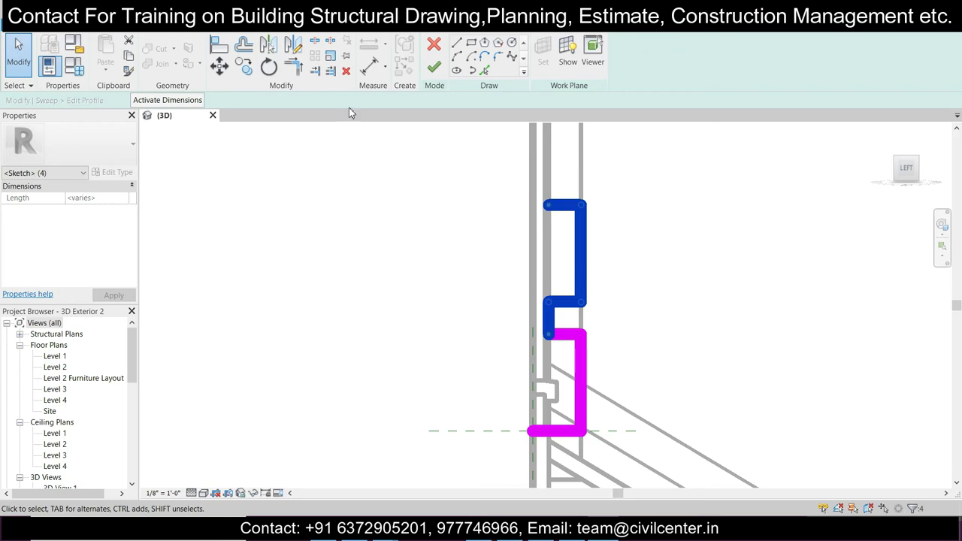
{"action": "left_click", "coordinate": [243, 66]}
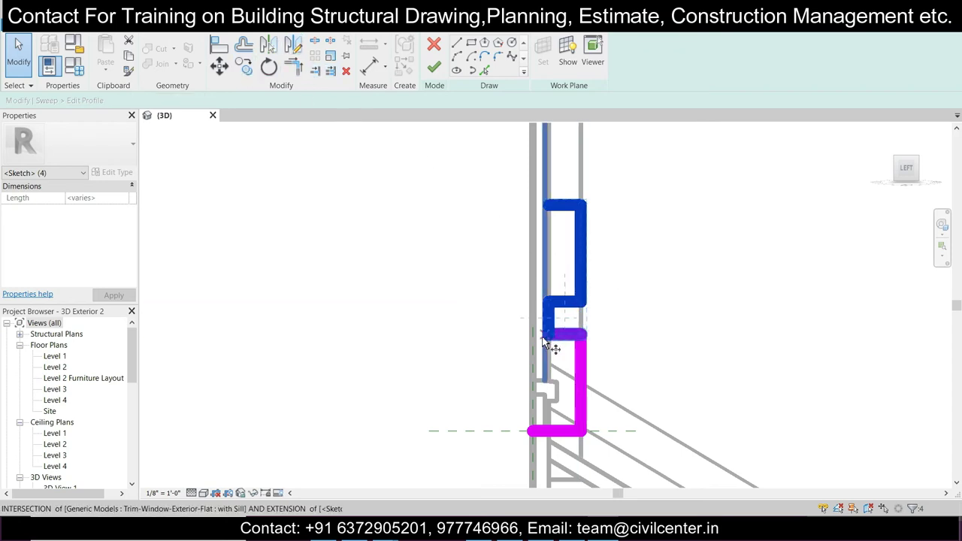
{"action": "left_click", "coordinate": [553, 335]}
{"action": "left_click", "coordinate": [550, 206]}
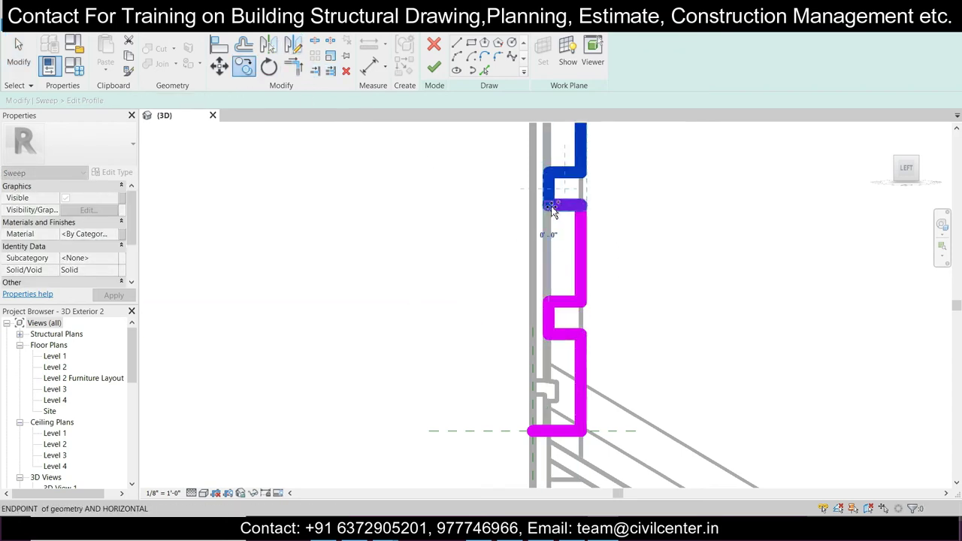
Step: Repeat the four-line step copy end to end up the wall until the profile nears the band's upper rail
{"action": "middle_click_drag", "start_coordinate": [564, 206], "coordinate": [577, 497]}
{"action": "left_click", "coordinate": [560, 372]}
{"action": "left_click", "coordinate": [560, 370]}
{"action": "middle_click_drag", "start_coordinate": [572, 365], "coordinate": [586, 496]}
{"action": "left_click", "coordinate": [574, 373]}
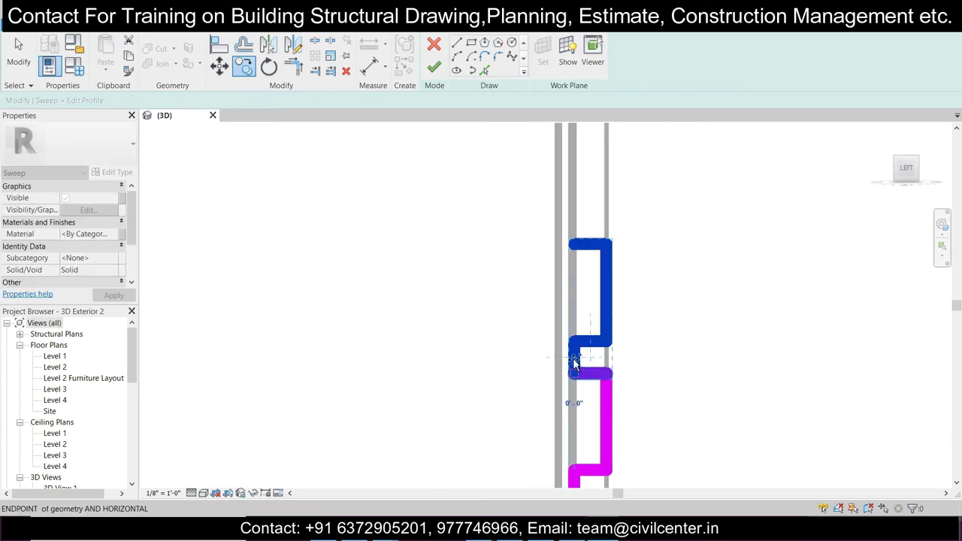
{"action": "middle_click_drag", "start_coordinate": [574, 338], "coordinate": [580, 445]}
{"action": "left_click", "coordinate": [579, 351]}
{"action": "middle_click_drag", "start_coordinate": [581, 316], "coordinate": [590, 451]}
{"action": "left_click", "coordinate": [590, 339]}
{"action": "middle_click_drag", "start_coordinate": [604, 296], "coordinate": [610, 405]}
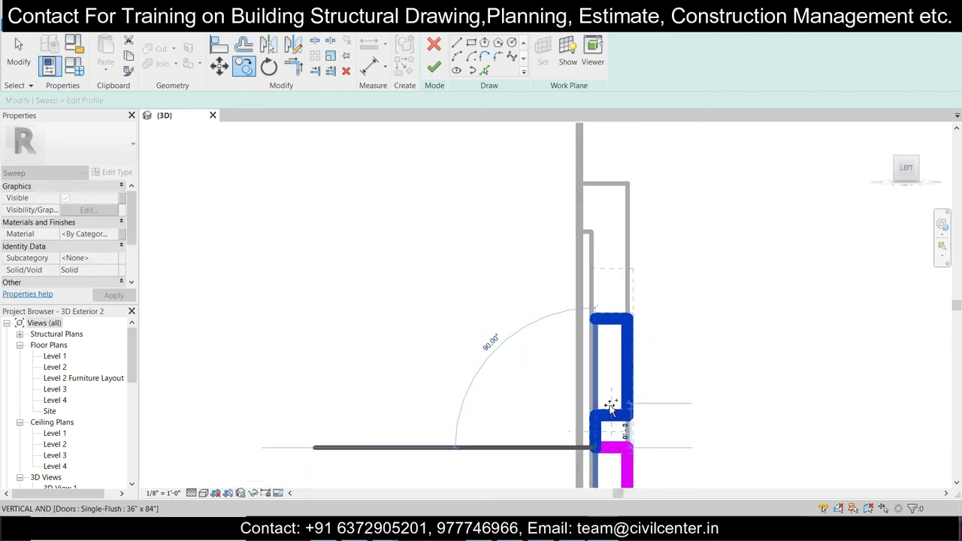
{"action": "key", "text": "Escape"}
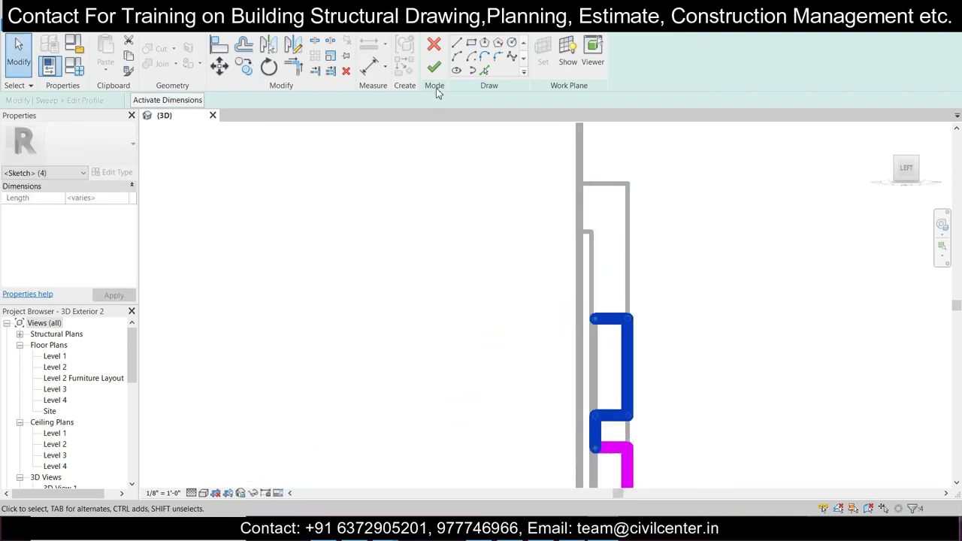
Step: Close the profile with lines up to the upper rail, inward to the wall face and down to the starting point, then finish it
{"action": "left_click", "coordinate": [457, 43]}
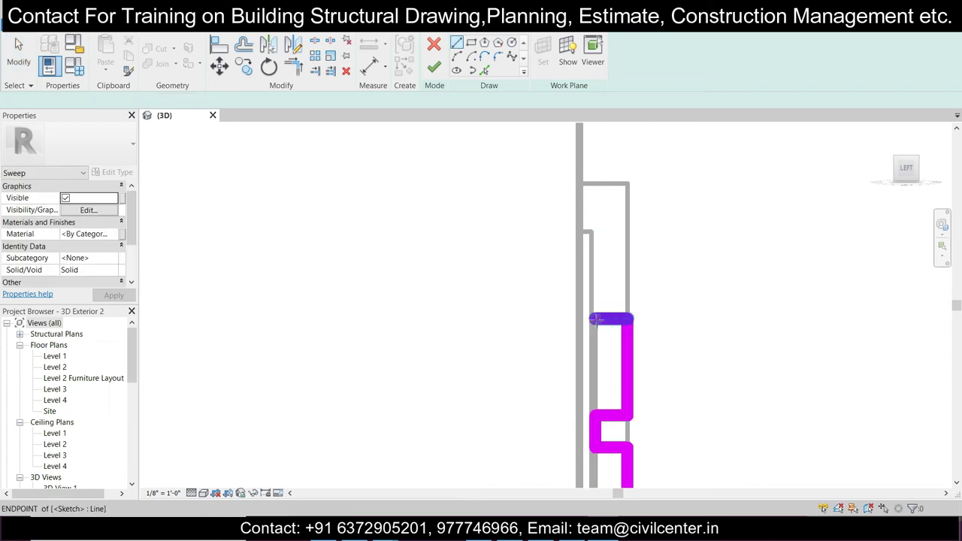
{"action": "left_click", "coordinate": [594, 318]}
{"action": "left_click", "coordinate": [594, 235]}
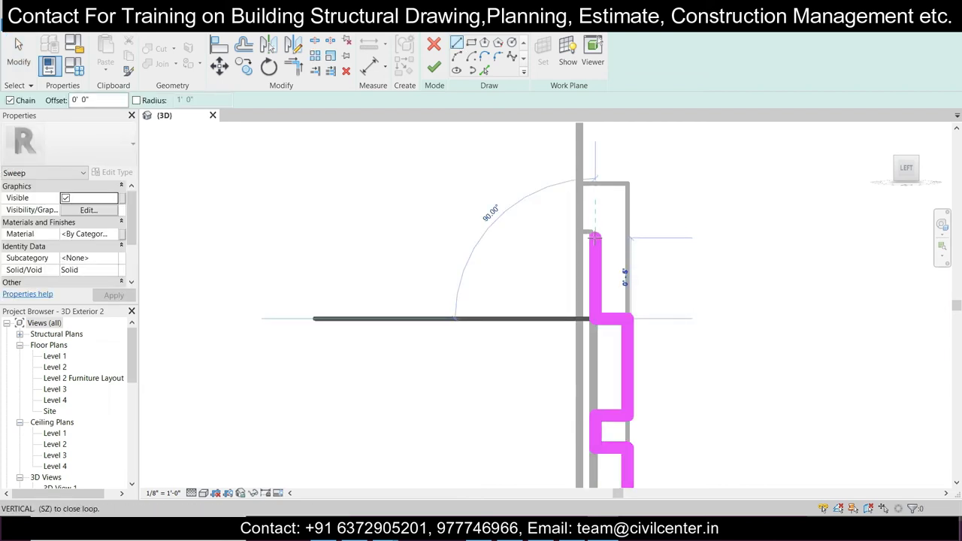
{"action": "left_click", "coordinate": [595, 233]}
{"action": "left_click", "coordinate": [579, 233]}
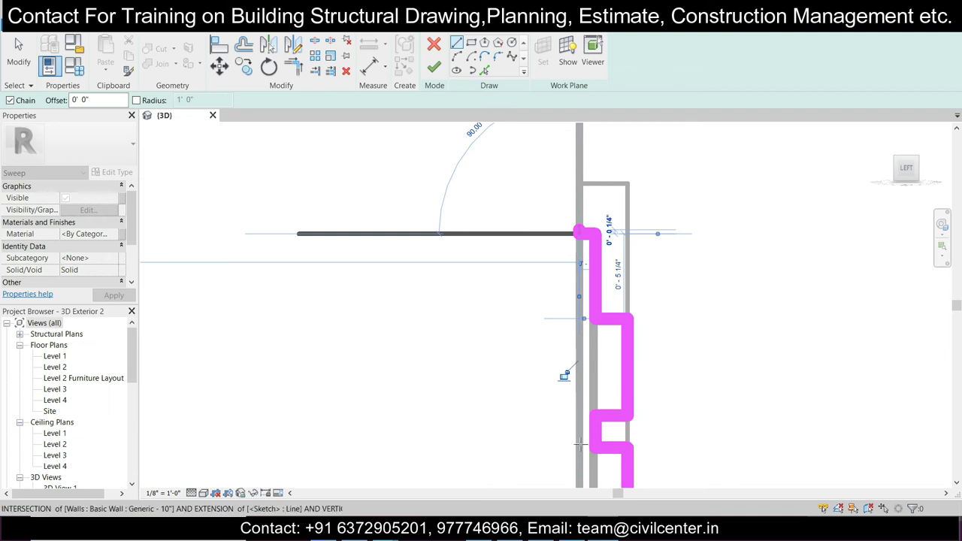
{"action": "middle_click_drag", "start_coordinate": [571, 466], "coordinate": [523, 278]}
{"action": "mouse_move", "coordinate": [540, 463]}
{"action": "middle_mouse_down"}
{"action": "mouse_move", "coordinate": [536, 225]}
{"action": "mouse_move", "coordinate": [516, 270]}
{"action": "mouse_move", "coordinate": [511, 263]}
{"action": "middle_mouse_up"}
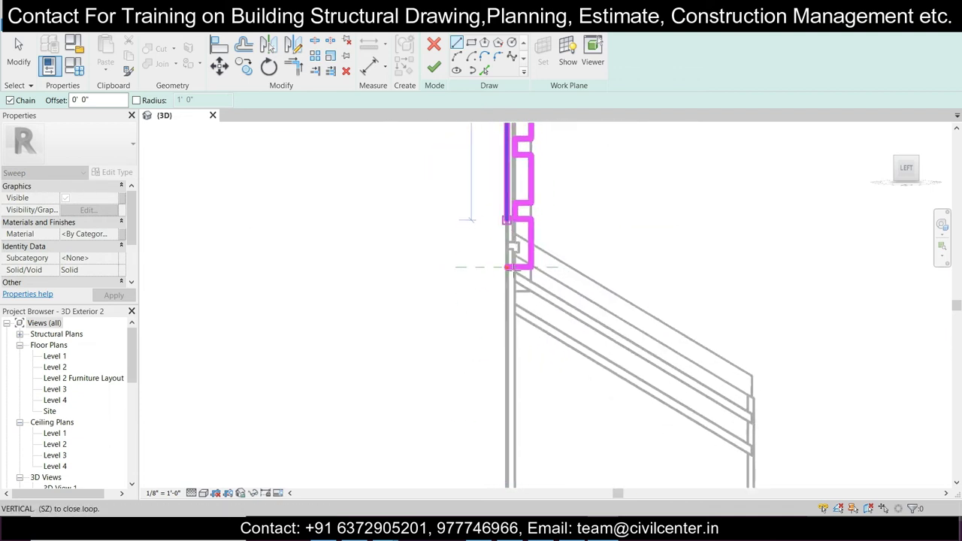
{"action": "scroll", "coordinate": [508, 267], "scroll_direction": "up", "scroll_amount": 2}
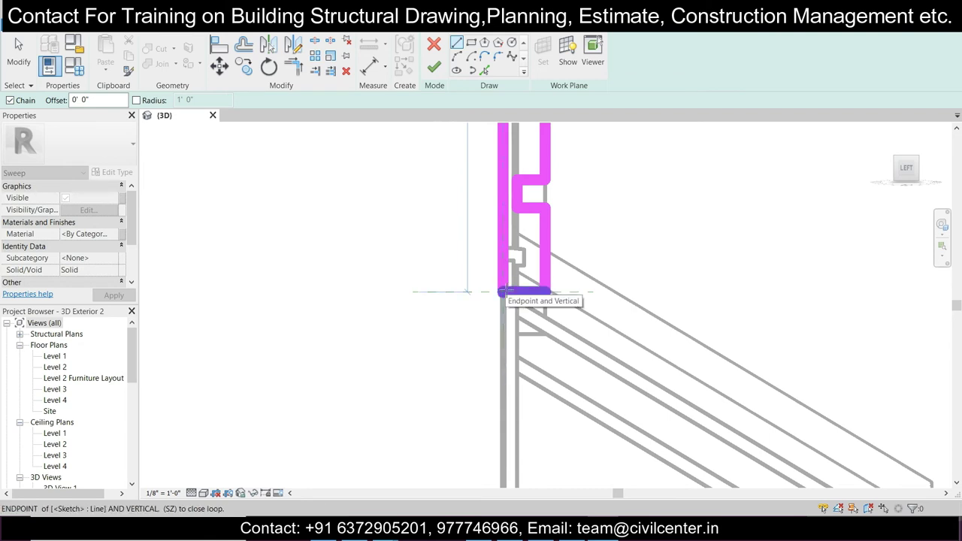
{"action": "left_click", "coordinate": [507, 292]}
{"action": "left_click", "coordinate": [435, 67]}
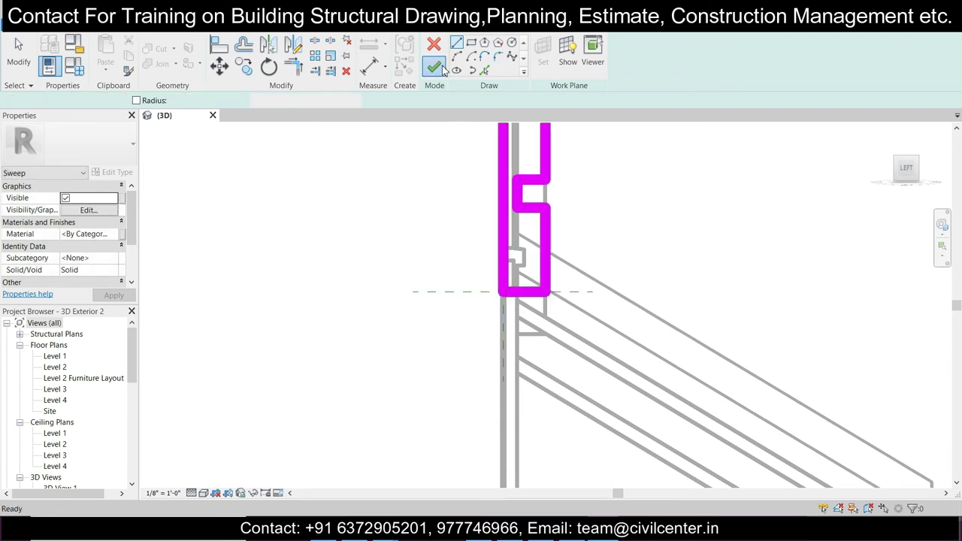
Step: Finish the sweep to fill the front-wall opening with the stepped panel
{"action": "middle_click_drag", "start_coordinate": [566, 240], "coordinate": [506, 462], "text": "shift"}
{"action": "scroll", "coordinate": [492, 400], "scroll_direction": "down", "scroll_amount": 2}
{"action": "middle_click_drag", "start_coordinate": [492, 405], "coordinate": [486, 372]}
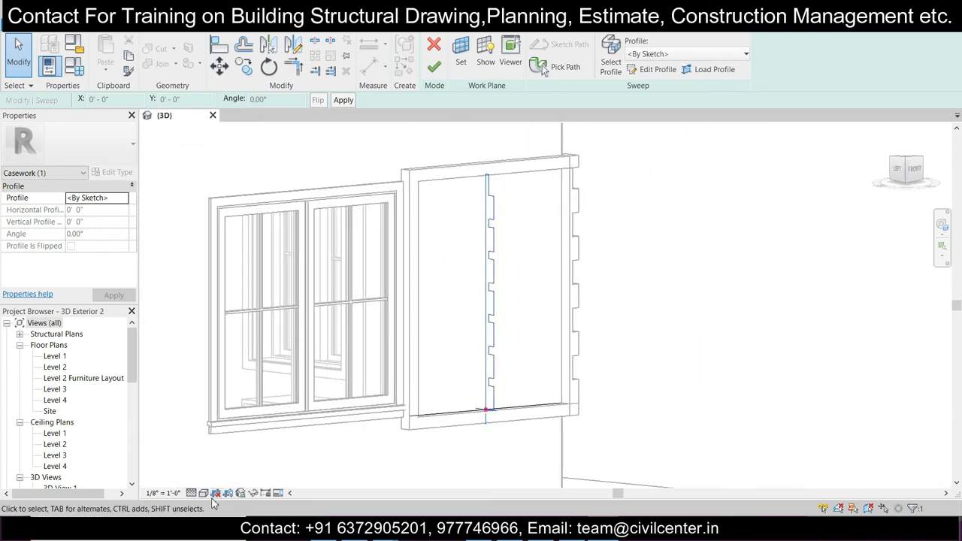
{"action": "left_click", "coordinate": [435, 67]}
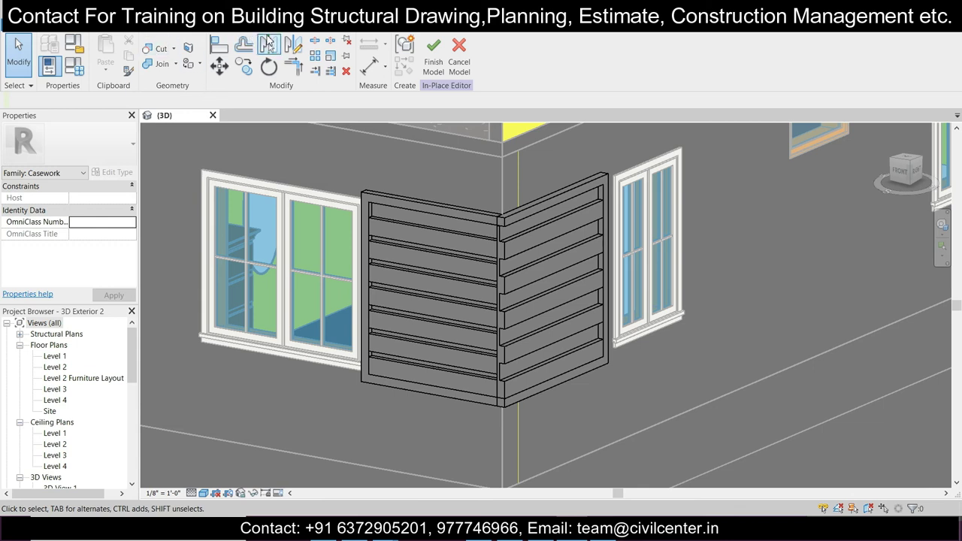
Step: Paint the topmost raised slat face of the front-wall panel with 2. Wall Paint 2 and set the visual style to Realistic
{"action": "left_click", "coordinate": [188, 65]}
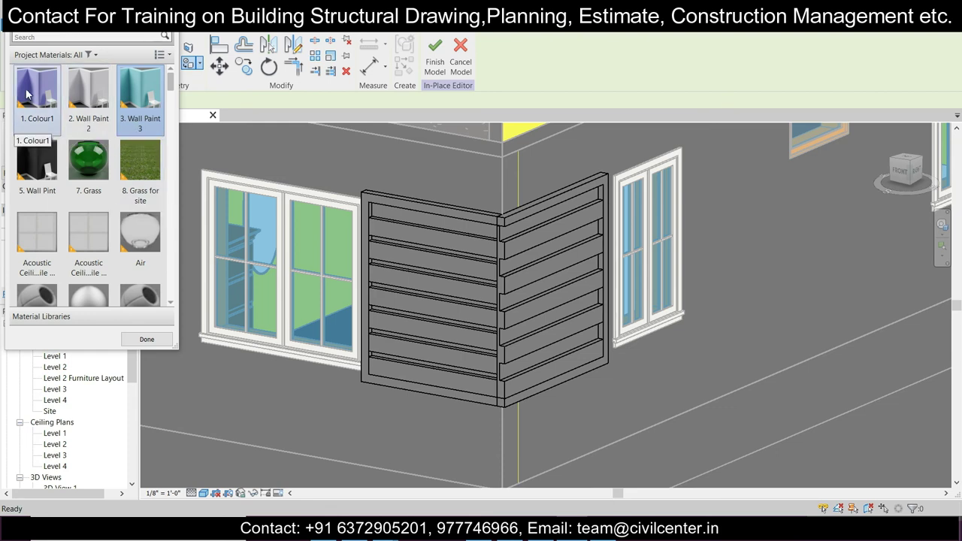
{"action": "left_click", "coordinate": [91, 100]}
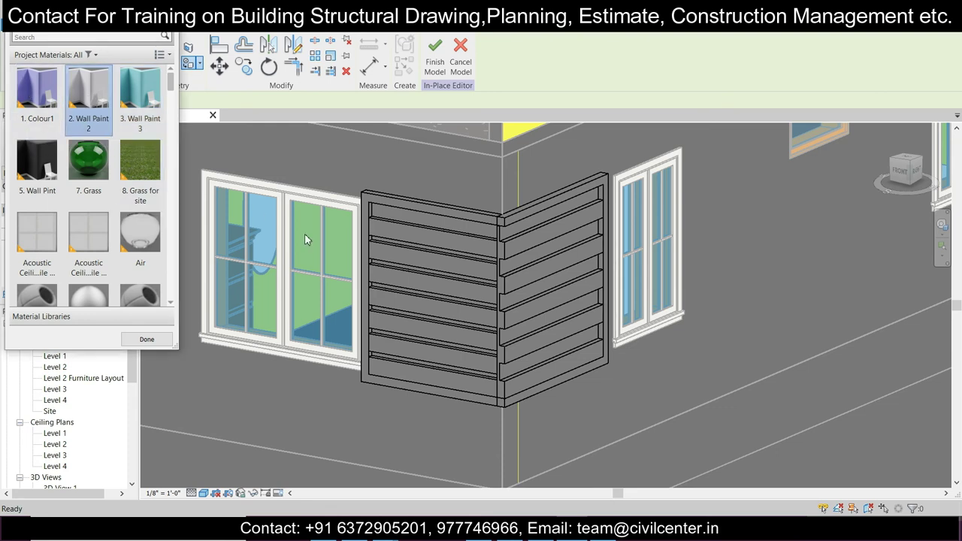
{"action": "left_click", "coordinate": [421, 233]}
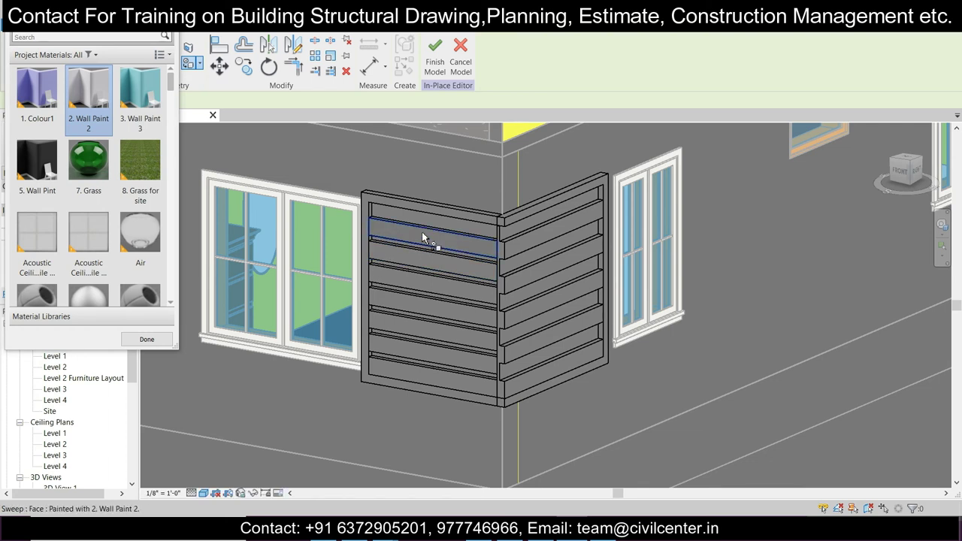
{"action": "left_click", "coordinate": [212, 495]}
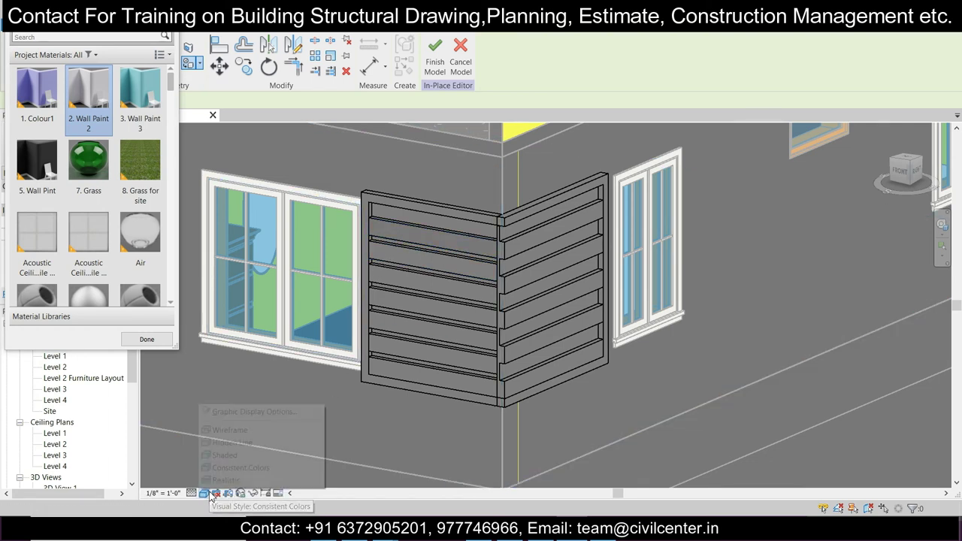
{"action": "left_click", "coordinate": [224, 481]}
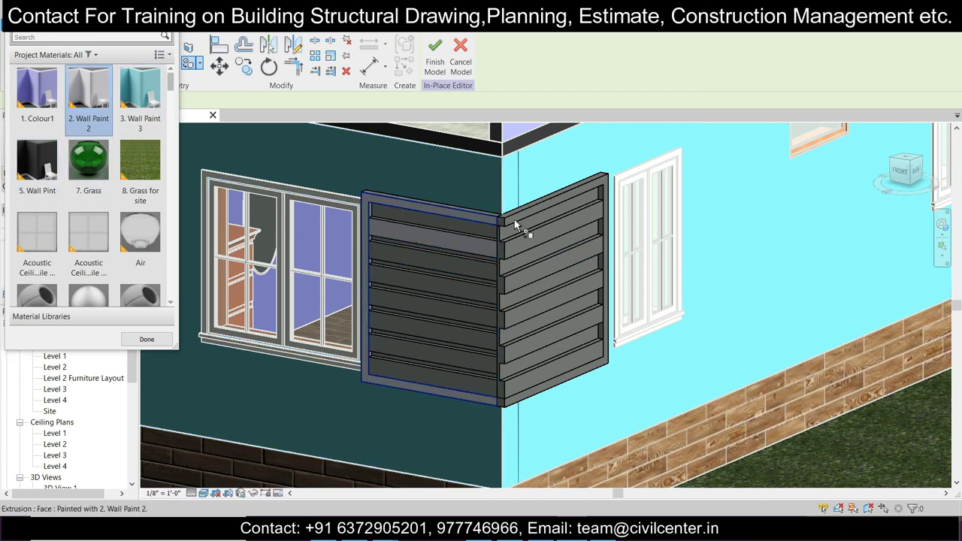
Step: Paint the remaining raised slat faces of the front-wall panel with 2. Wall Paint 2
{"action": "middle_click_drag", "start_coordinate": [526, 384], "coordinate": [496, 256], "text": "shift"}
{"action": "scroll", "coordinate": [496, 256], "scroll_direction": "up", "scroll_amount": 3}
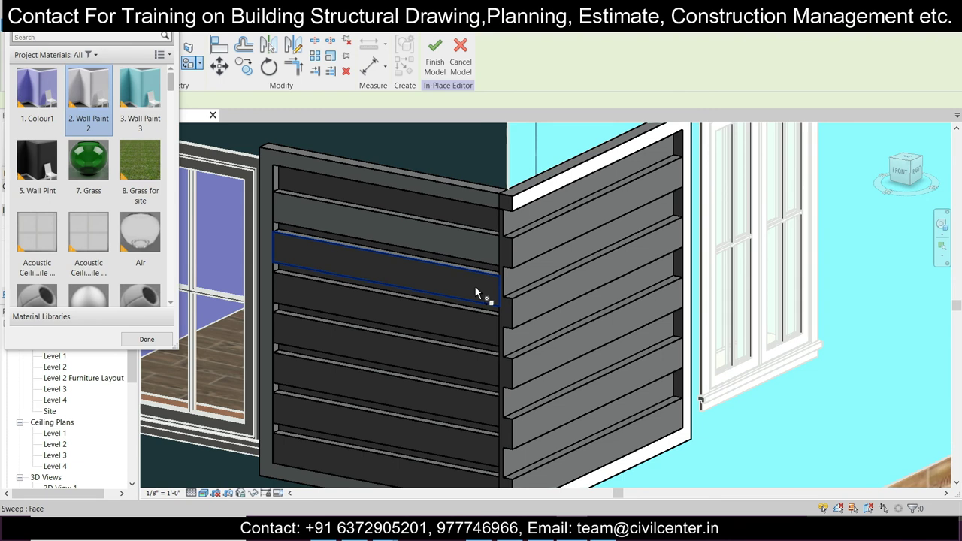
{"action": "left_click", "coordinate": [471, 320]}
{"action": "left_click", "coordinate": [458, 369]}
{"action": "left_click", "coordinate": [456, 396]}
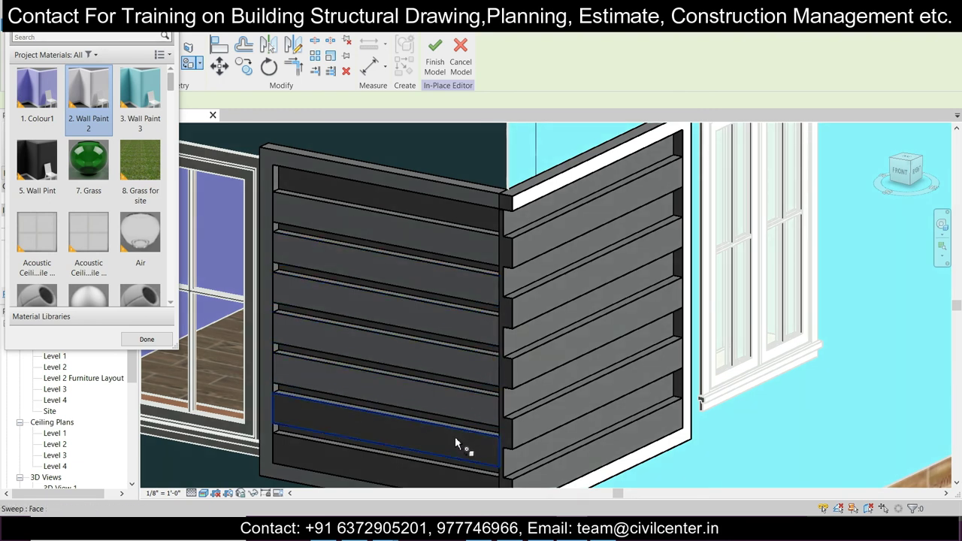
{"action": "left_click", "coordinate": [455, 438]}
{"action": "left_click", "coordinate": [428, 469]}
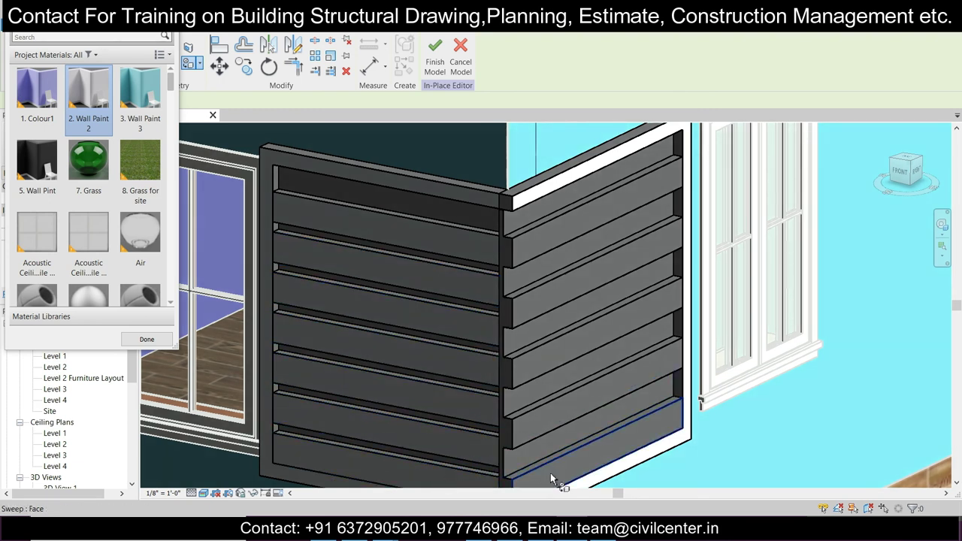
Step: Paint the raised slat faces of the side-wall panel with 2. Wall Paint 2 and inspect the corner up close
{"action": "left_click", "coordinate": [555, 359]}
{"action": "left_click", "coordinate": [541, 287]}
{"action": "left_click", "coordinate": [544, 248]}
{"action": "mouse_move", "coordinate": [544, 251]}
{"action": "middle_mouse_down", "text": "shift"}
{"action": "mouse_move", "coordinate": [556, 368]}
{"action": "mouse_move", "coordinate": [634, 356]}
{"action": "middle_mouse_up", "text": "shift"}
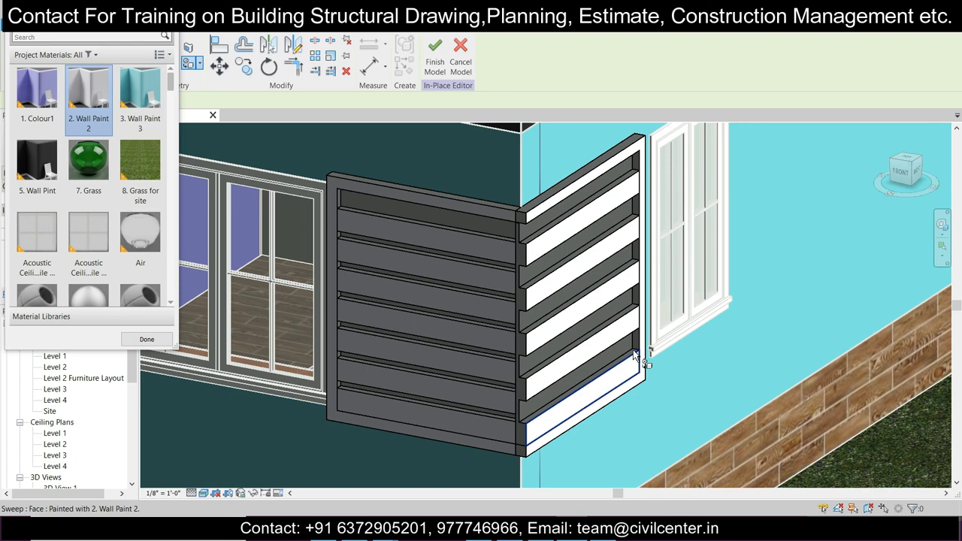
{"action": "scroll", "coordinate": [588, 361], "scroll_direction": "down", "scroll_amount": 2}
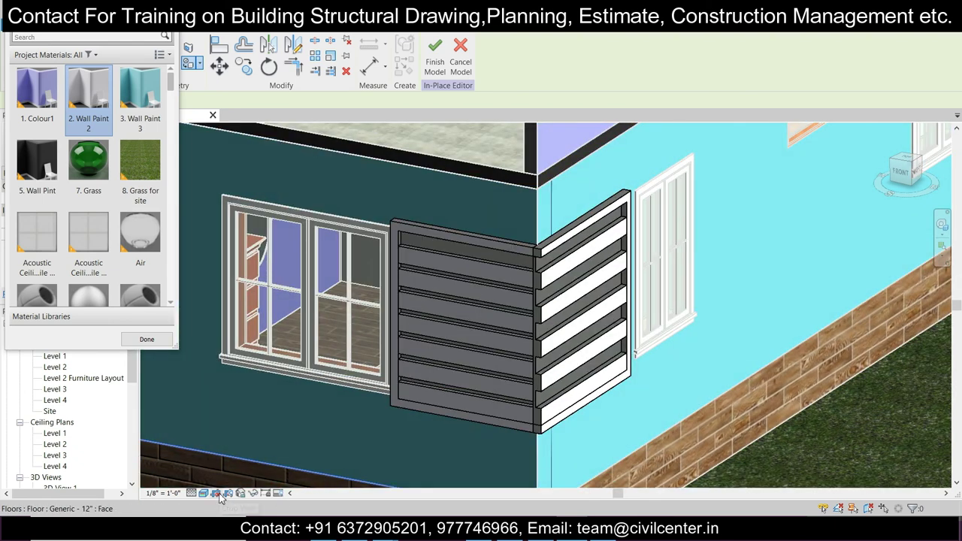
{"action": "middle_click_drag", "start_coordinate": [569, 411], "coordinate": [624, 399], "text": "shift"}
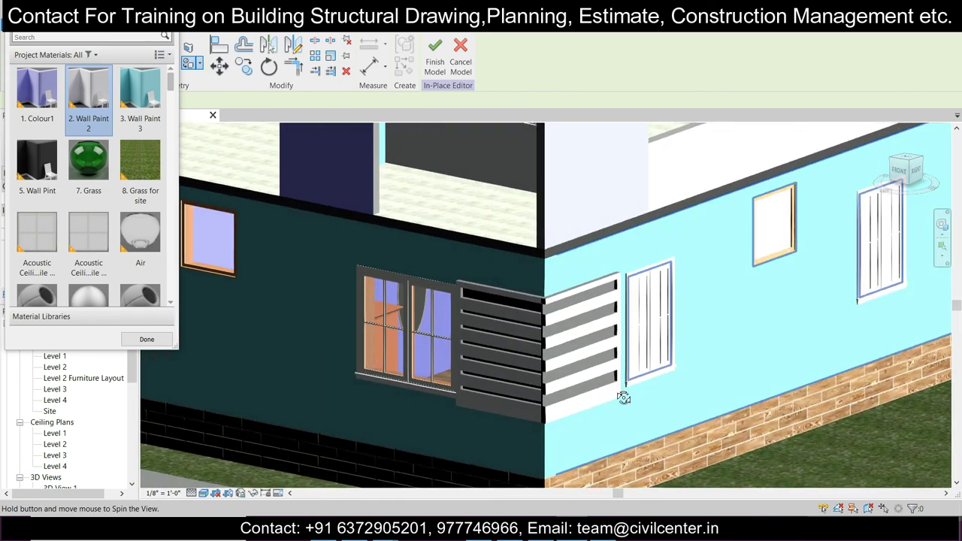
{"action": "scroll", "coordinate": [573, 391], "scroll_direction": "up", "scroll_amount": 8}
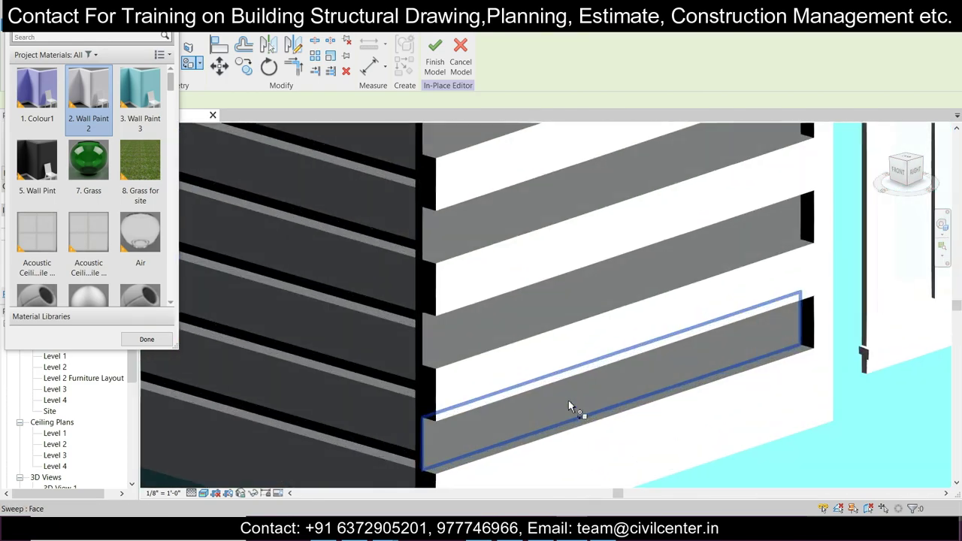
Step: Paint the recessed groove faces between the slats of the front-wall panel with 1. Colour1
{"action": "scroll", "coordinate": [568, 406], "scroll_direction": "down", "scroll_amount": 3}
{"action": "middle_click_drag", "start_coordinate": [541, 405], "coordinate": [703, 399], "text": "shift"}
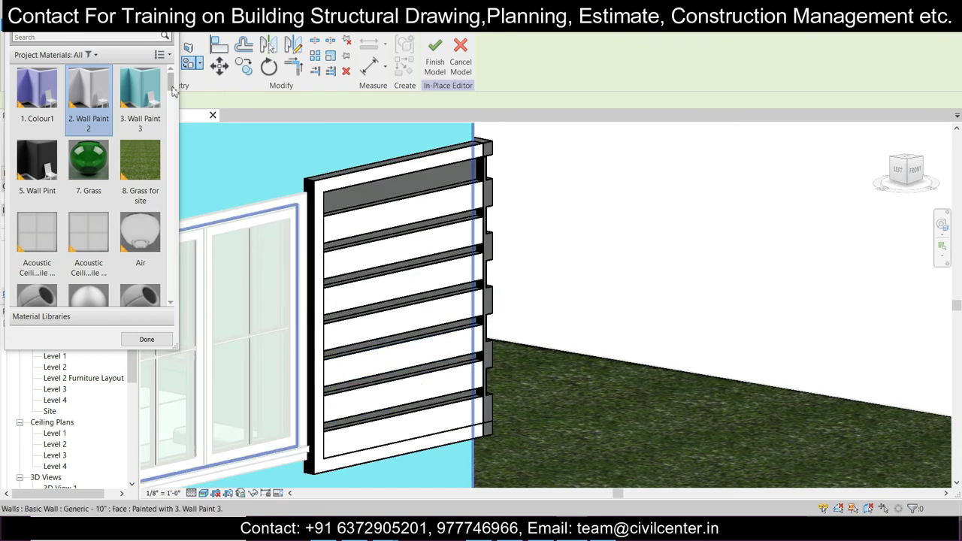
{"action": "left_click", "coordinate": [39, 104]}
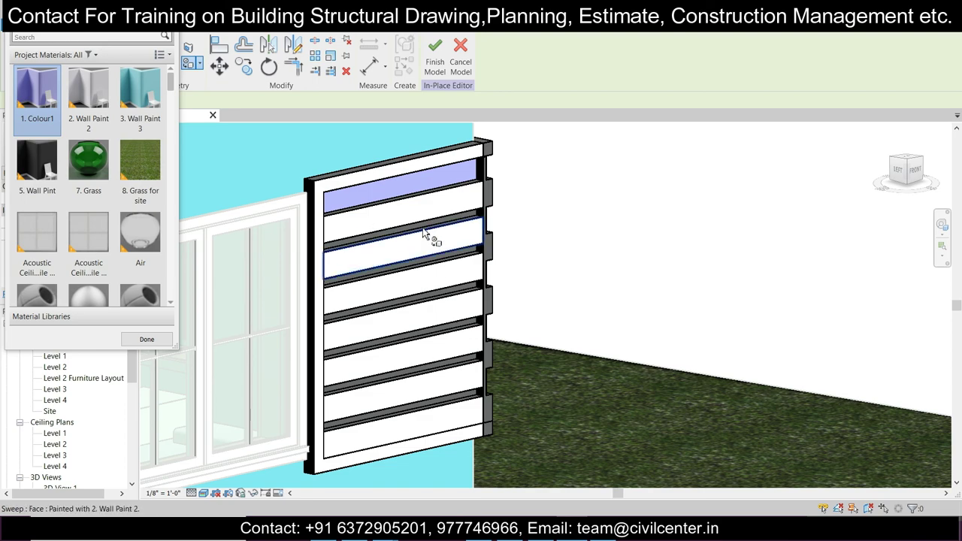
{"action": "scroll", "coordinate": [487, 239], "scroll_direction": "up", "scroll_amount": 5}
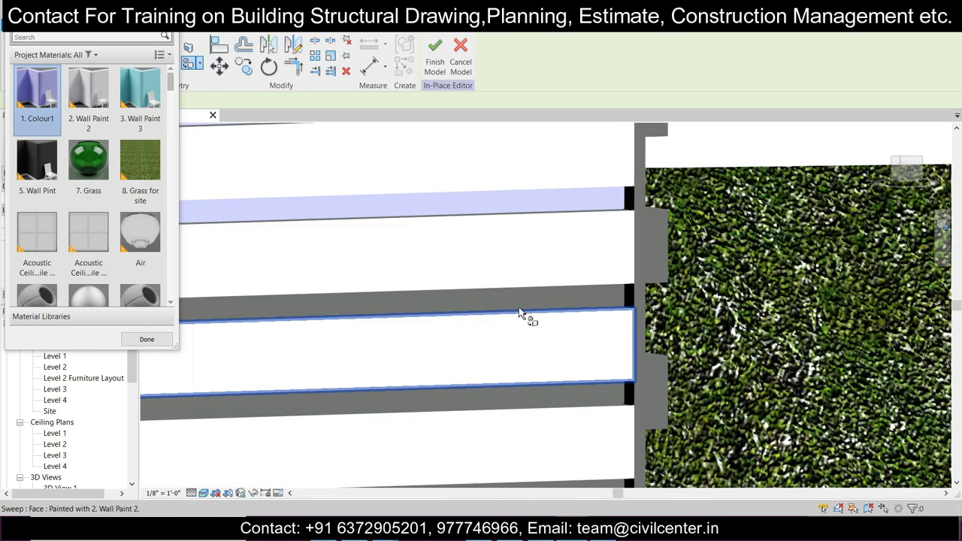
{"action": "left_click", "coordinate": [518, 304]}
{"action": "scroll", "coordinate": [525, 364], "scroll_direction": "down", "scroll_amount": 4}
{"action": "left_click", "coordinate": [549, 377]}
{"action": "scroll", "coordinate": [539, 413], "scroll_direction": "up", "scroll_amount": 3}
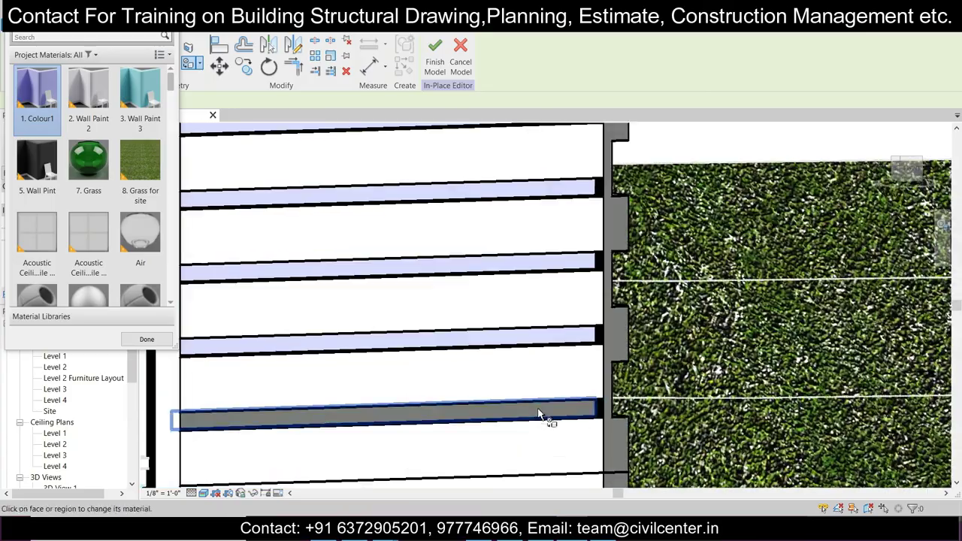
Step: Paint the recessed groove faces between the slats of the side-wall panel with 1. Colour1
{"action": "middle_click_drag", "start_coordinate": [539, 415], "coordinate": [621, 213], "text": "shift"}
{"action": "left_click", "coordinate": [621, 203]}
{"action": "left_click", "coordinate": [618, 281]}
{"action": "left_click", "coordinate": [616, 373]}
Step: Paint the frame faces around the corner panels with 5. Wall Pint and inspect the whole corner
{"action": "scroll", "coordinate": [551, 323], "scroll_direction": "down", "scroll_amount": 4}
{"action": "scroll", "coordinate": [551, 323], "scroll_direction": "up", "scroll_amount": 2}
{"action": "mouse_move", "coordinate": [489, 272]}
{"action": "middle_mouse_down", "text": "shift"}
{"action": "mouse_move", "coordinate": [602, 353]}
{"action": "mouse_move", "coordinate": [614, 379]}
{"action": "mouse_move", "coordinate": [546, 379]}
{"action": "mouse_move", "coordinate": [533, 348]}
{"action": "middle_mouse_up", "text": "shift"}
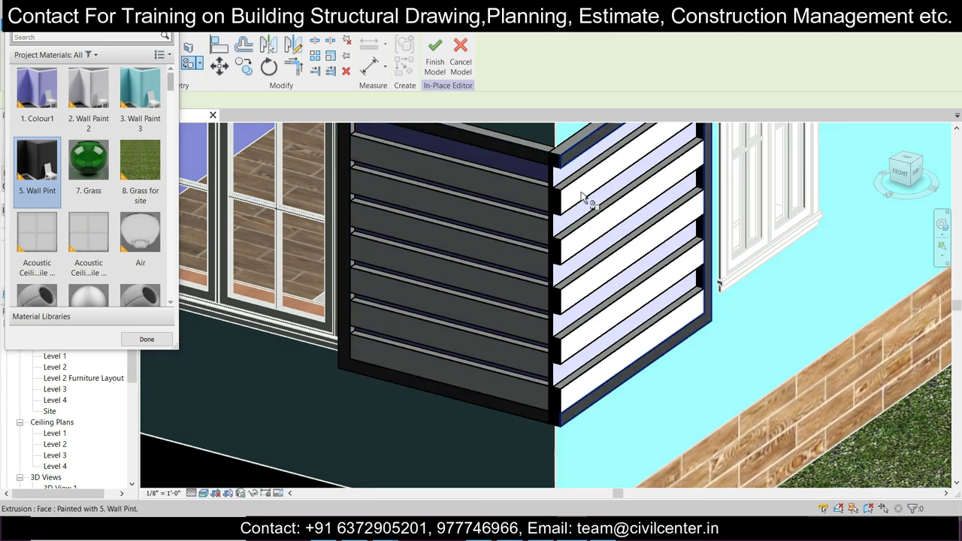
{"action": "middle_click_drag", "start_coordinate": [571, 427], "coordinate": [557, 361], "text": "shift"}
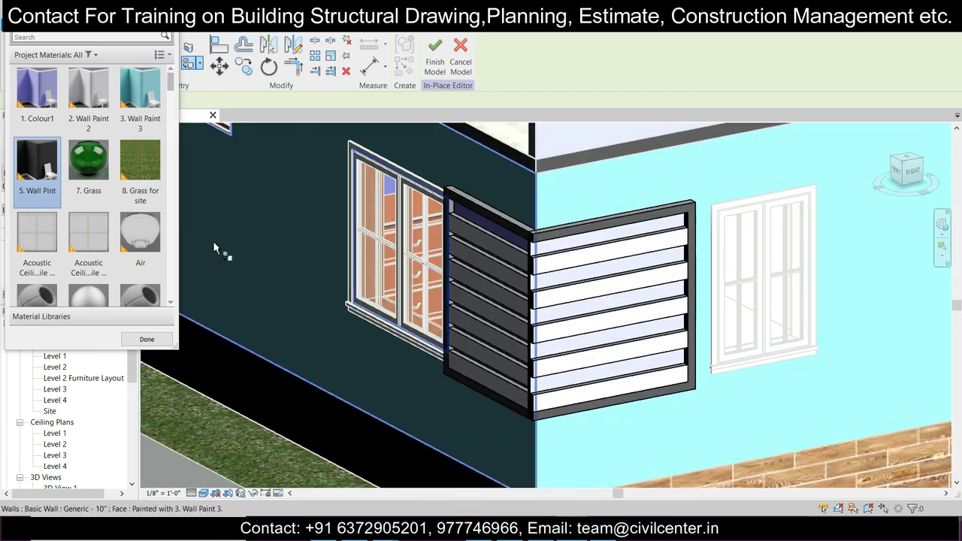